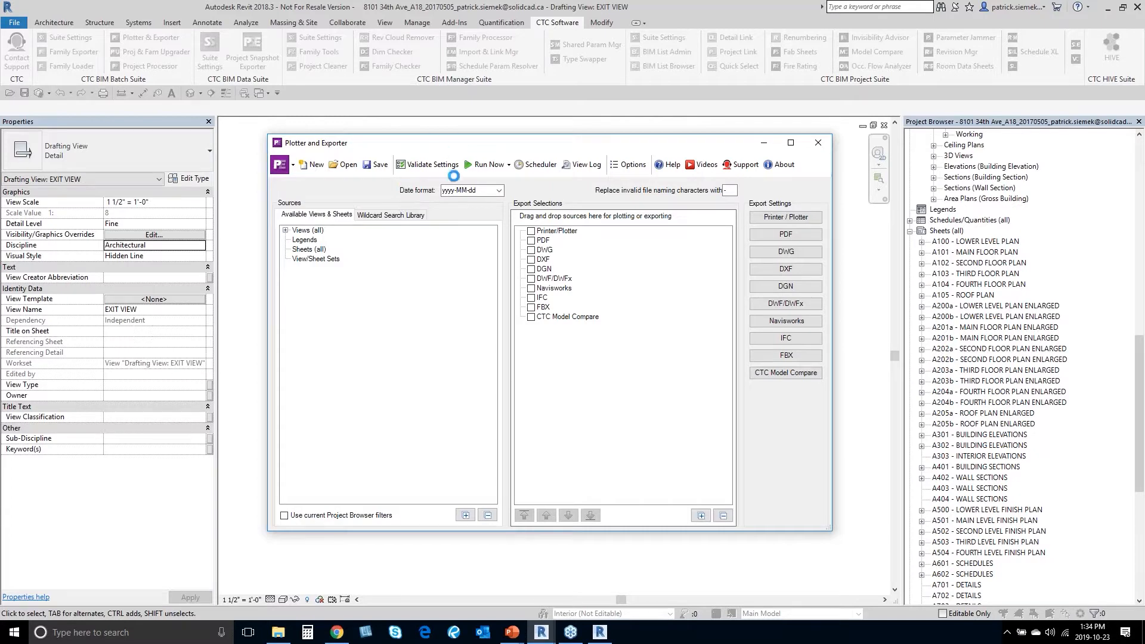
# Step: Move the exporter window aside and start a new search in the Wildcard Search Library
pyautogui.moveTo(462, 147); pyautogui.dragTo(448, 117)
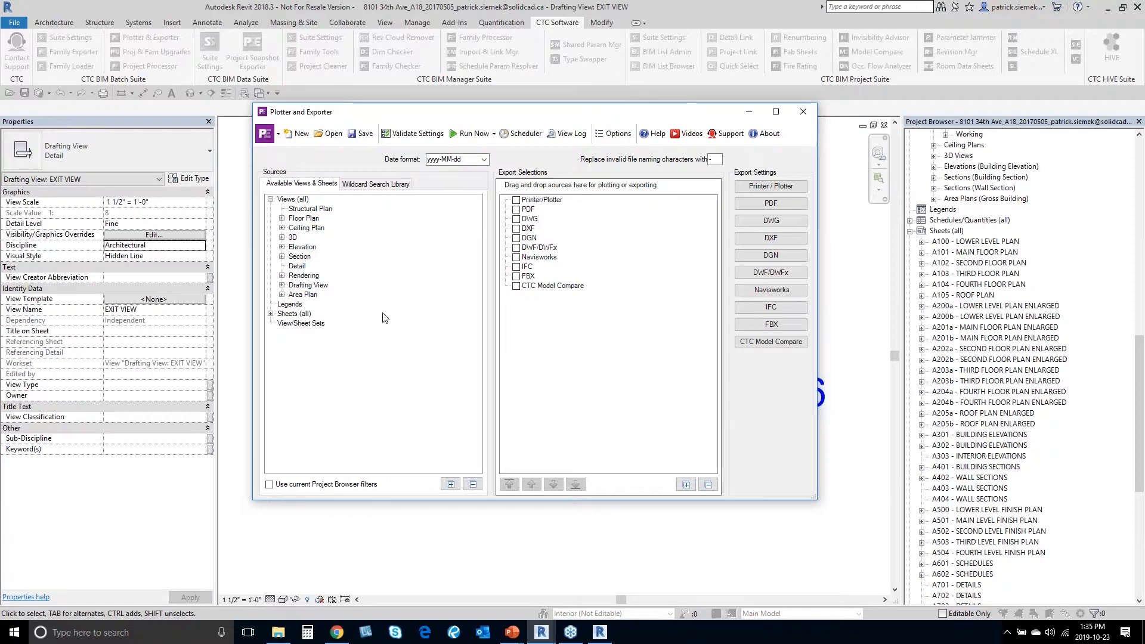
pyautogui.click(369, 184)
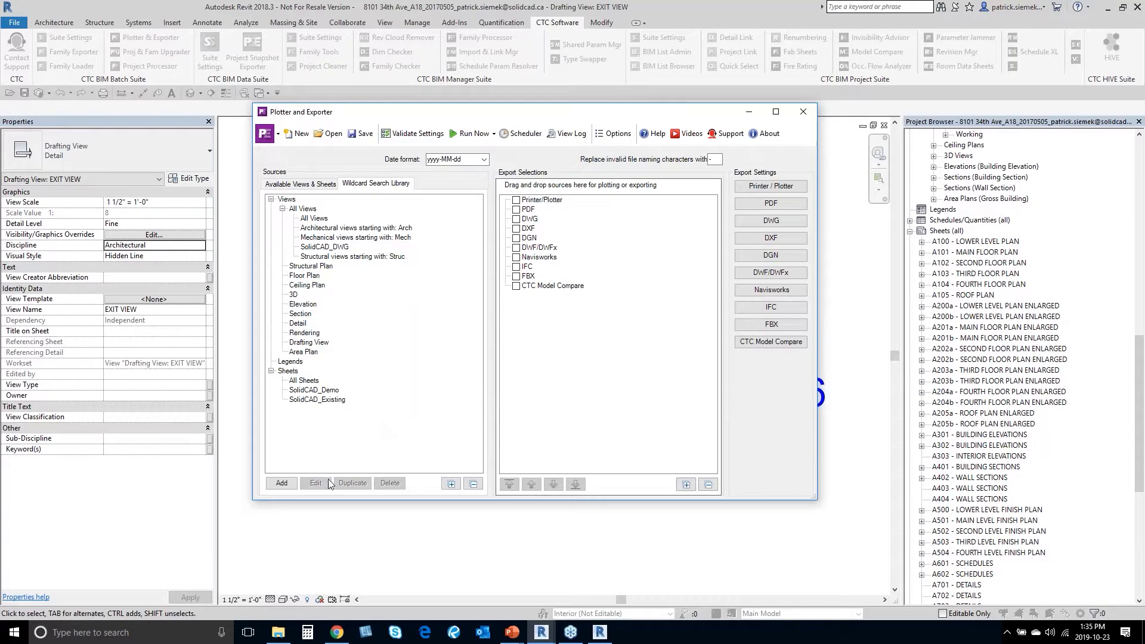
pyautogui.click(288, 484)
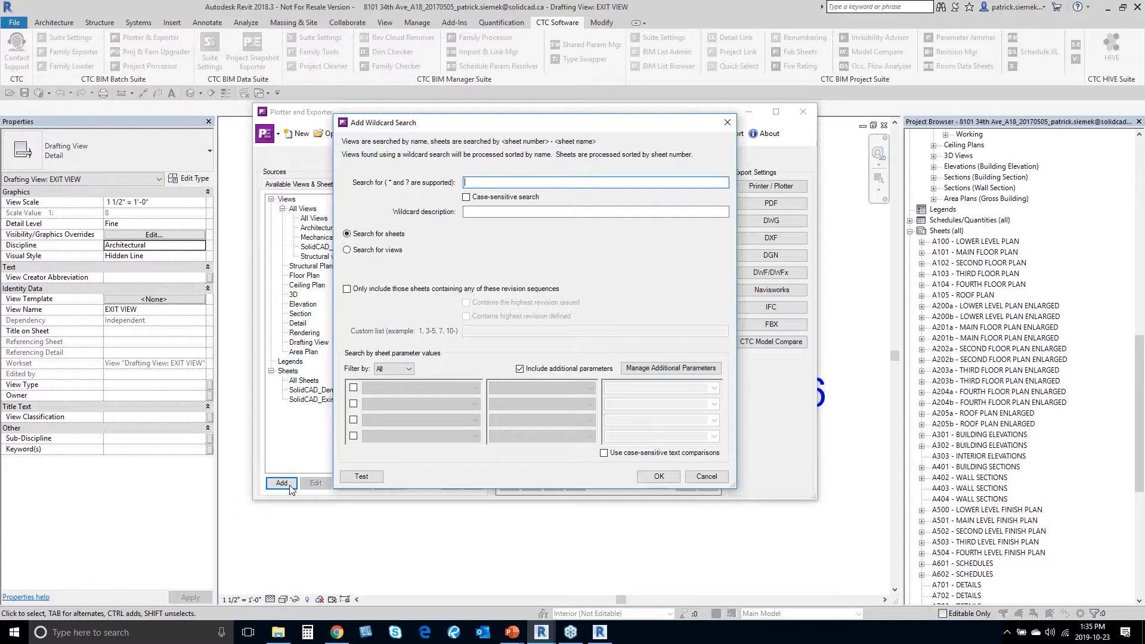
# Step: Enter * as the search pattern and SolidCAD_New as the description
pyautogui.write('*')
pyautogui.press('Tab')
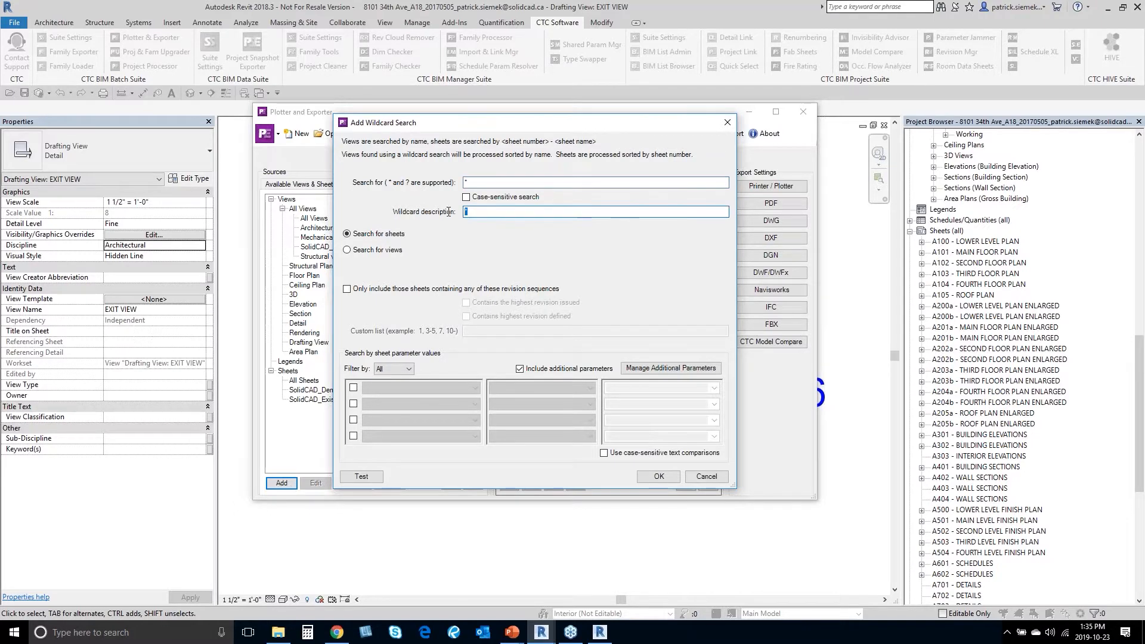
pyautogui.write('SolidCAD_New')
# Step: Filter the first row on Sheet Discipline Equals Architecture and enable a second filter row
pyautogui.click(355, 388)
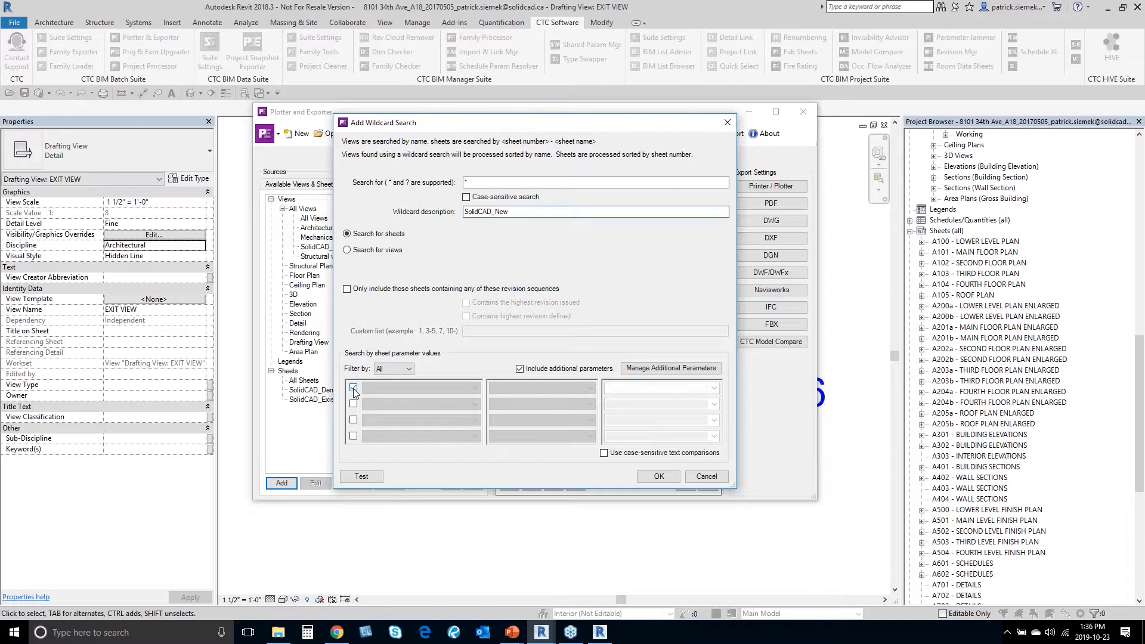
pyautogui.click(409, 387)
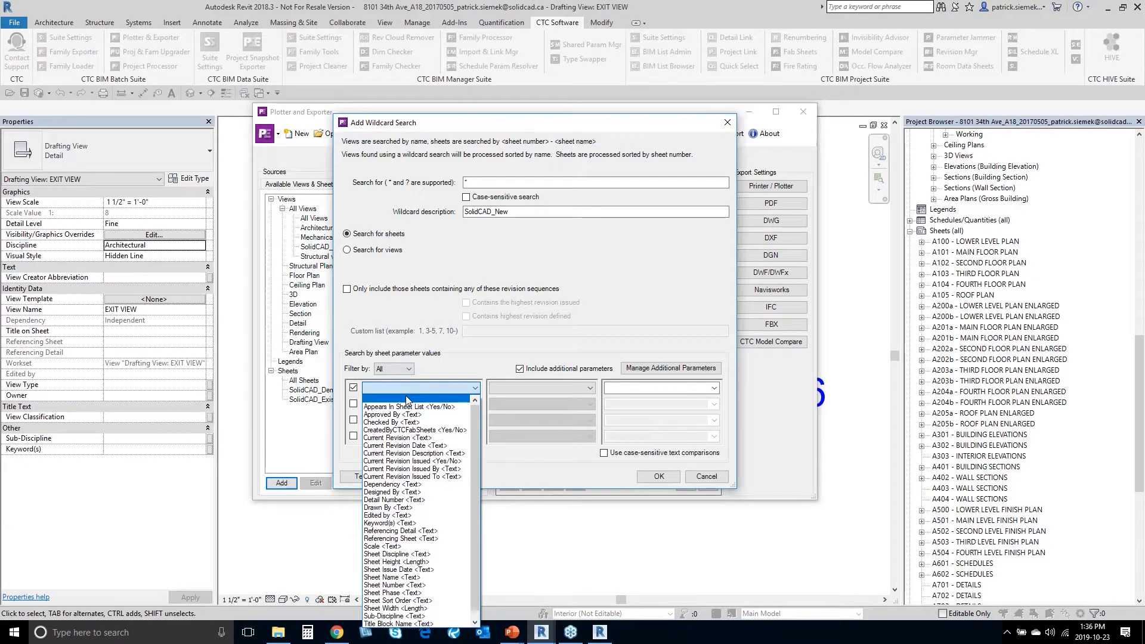
pyautogui.click(422, 555)
pyautogui.click(552, 388)
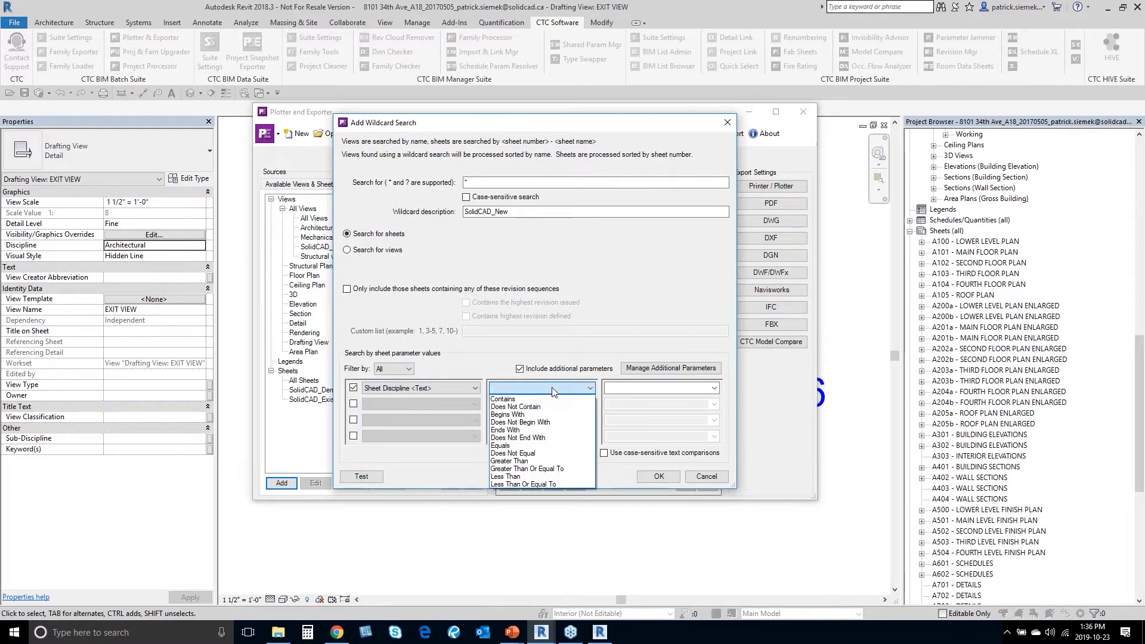
pyautogui.click(525, 399)
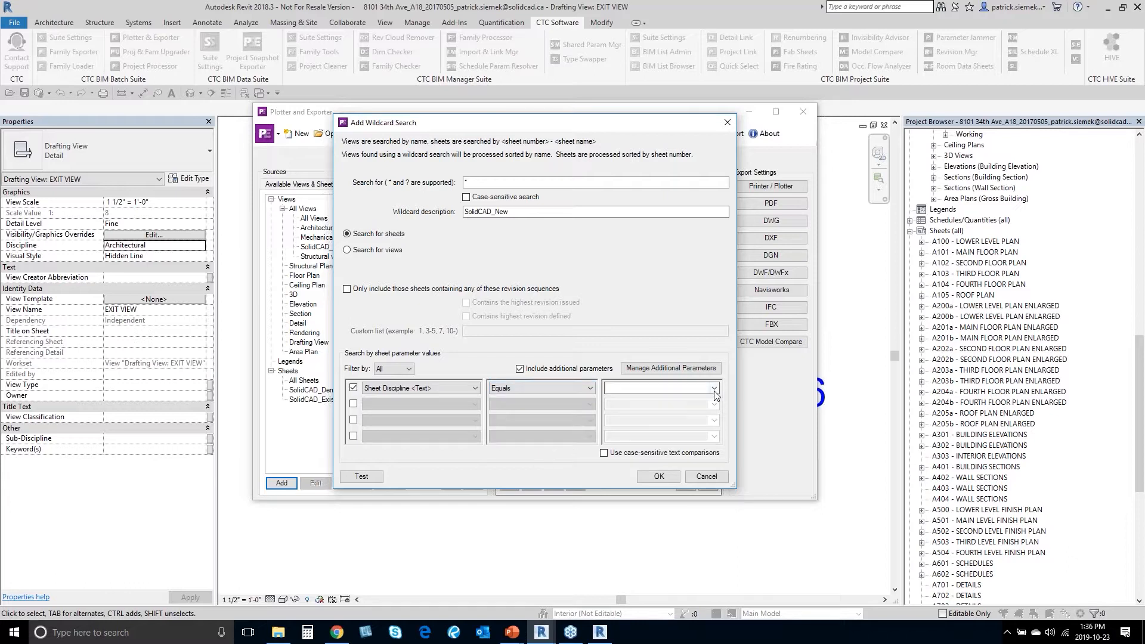
pyautogui.click(659, 388)
pyautogui.click(664, 399)
pyautogui.click(714, 388)
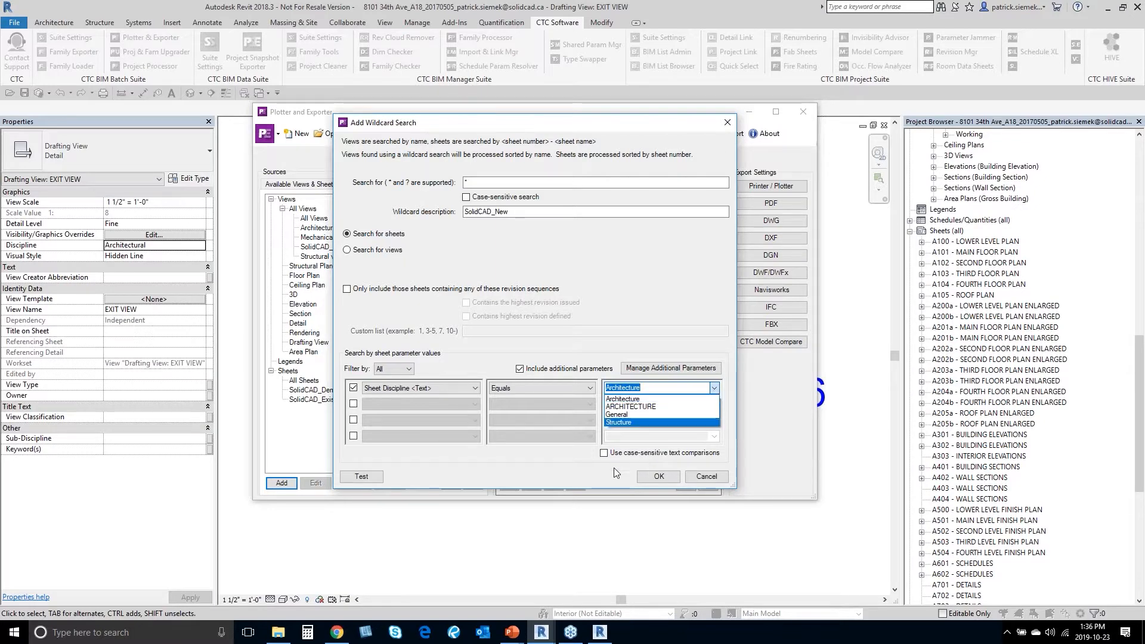
pyautogui.click(626, 459)
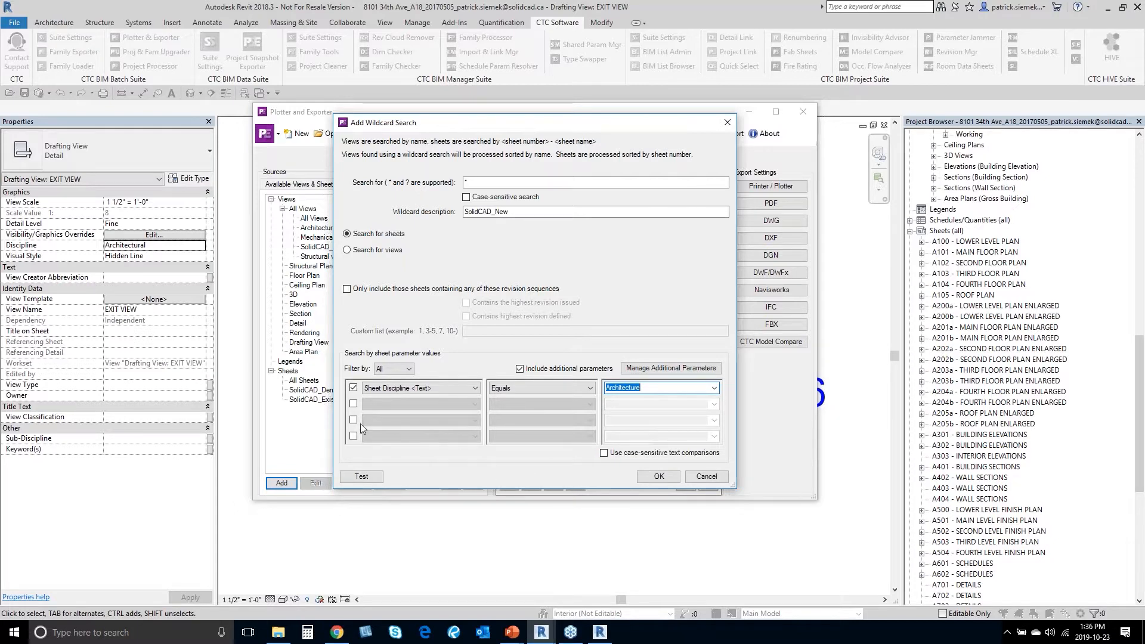
pyautogui.click(353, 403)
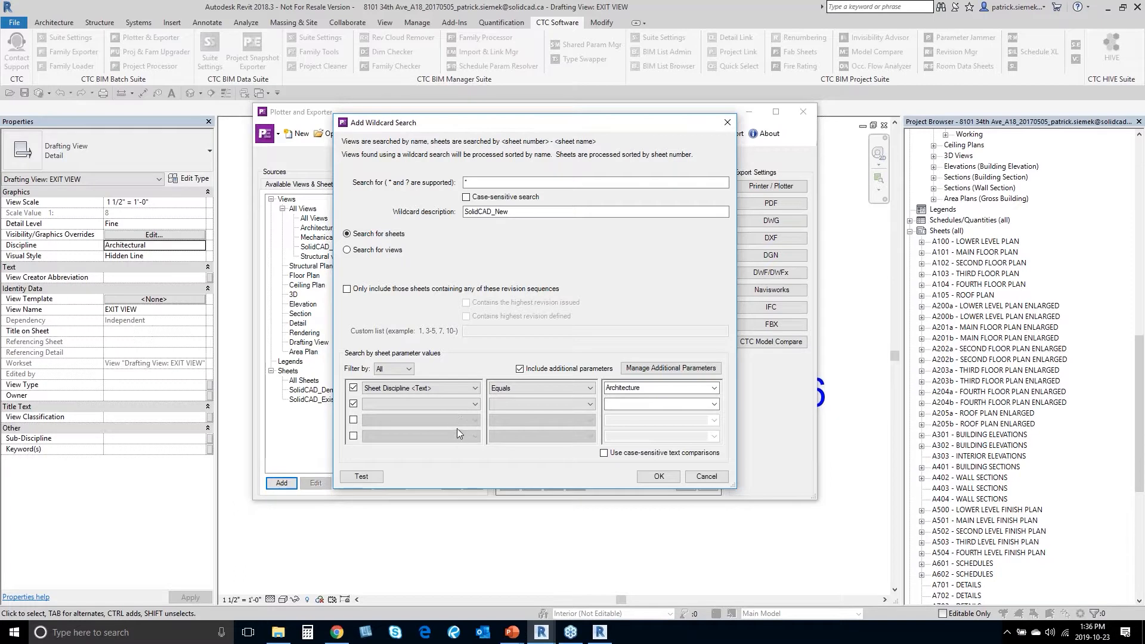
# Step: Set the second filter row to Sheet Phase Equals New
pyautogui.click(444, 405)
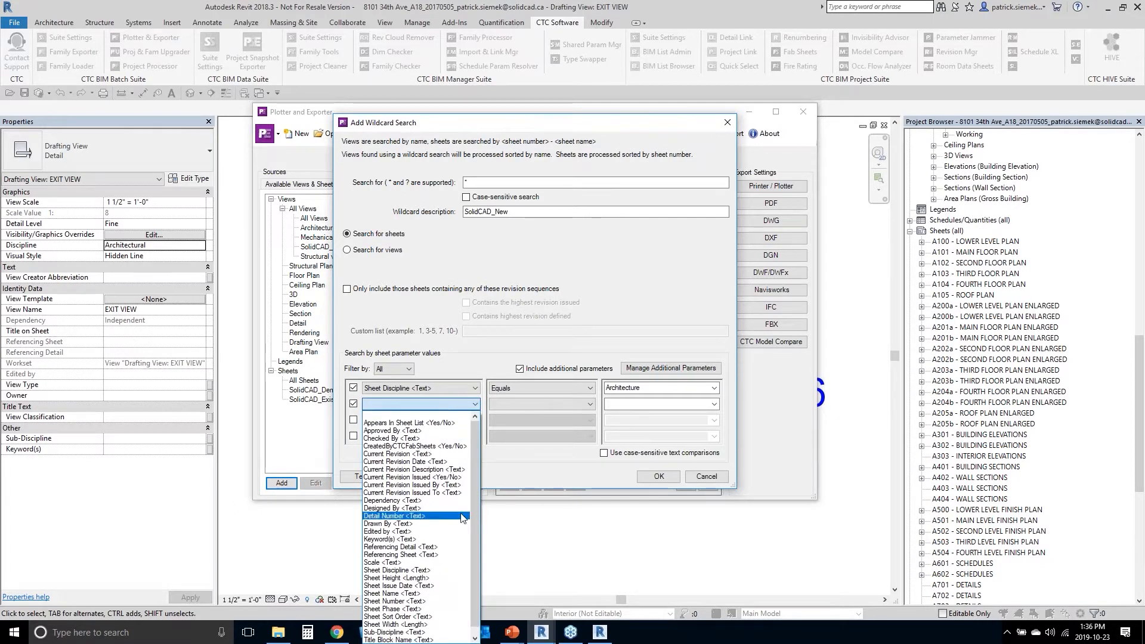
pyautogui.click(442, 609)
pyautogui.click(518, 403)
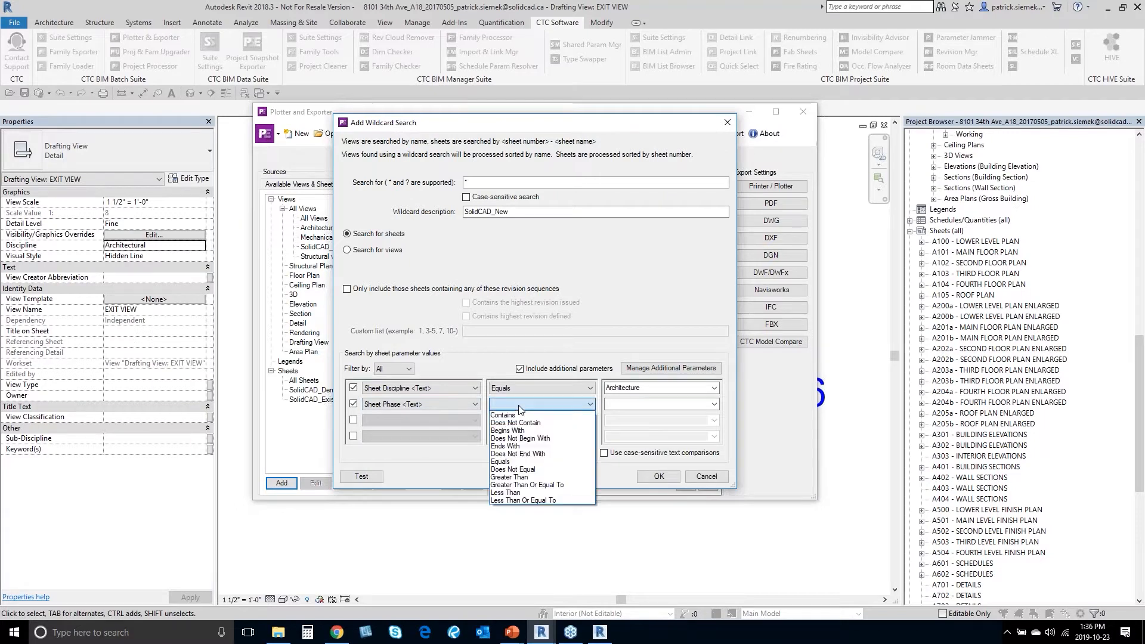
pyautogui.click(513, 461)
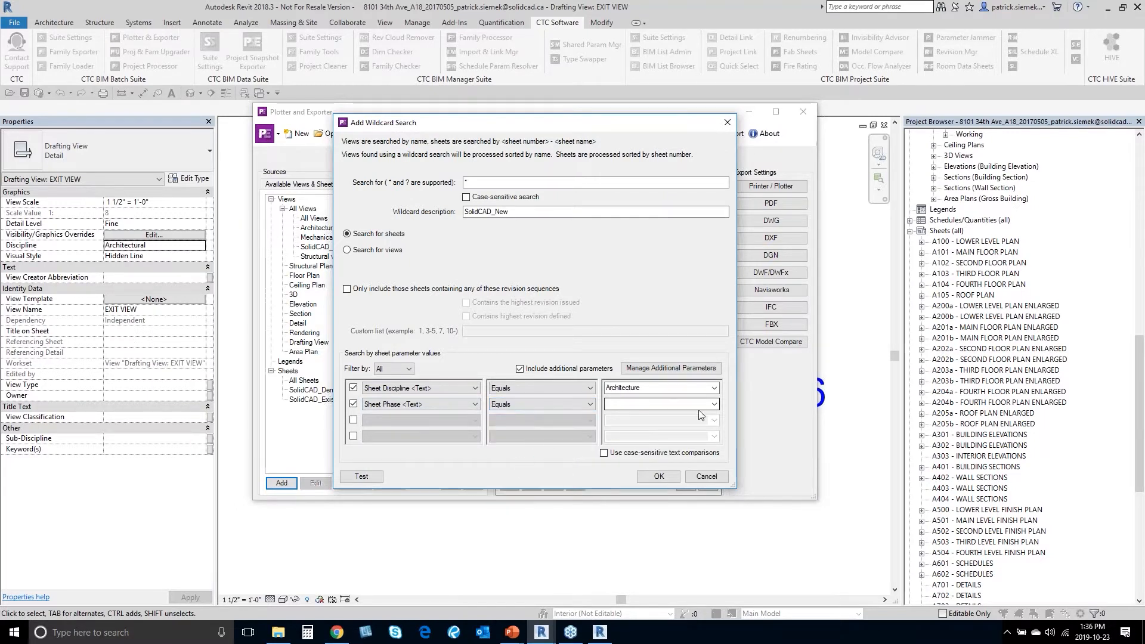
pyautogui.click(714, 404)
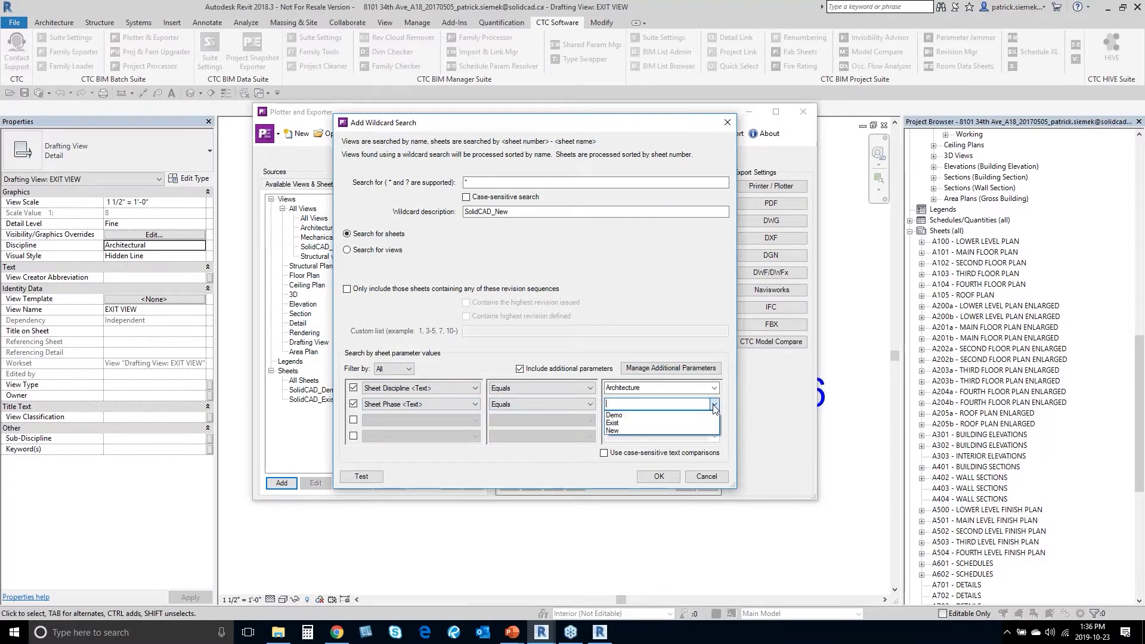
pyautogui.click(623, 431)
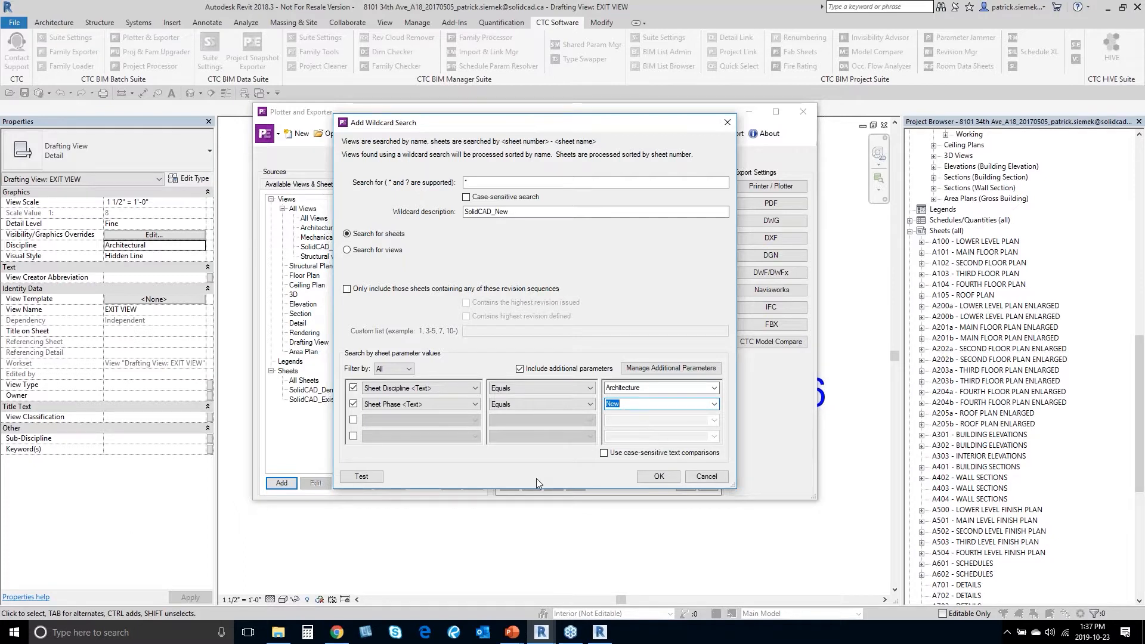
pyautogui.click(362, 476)
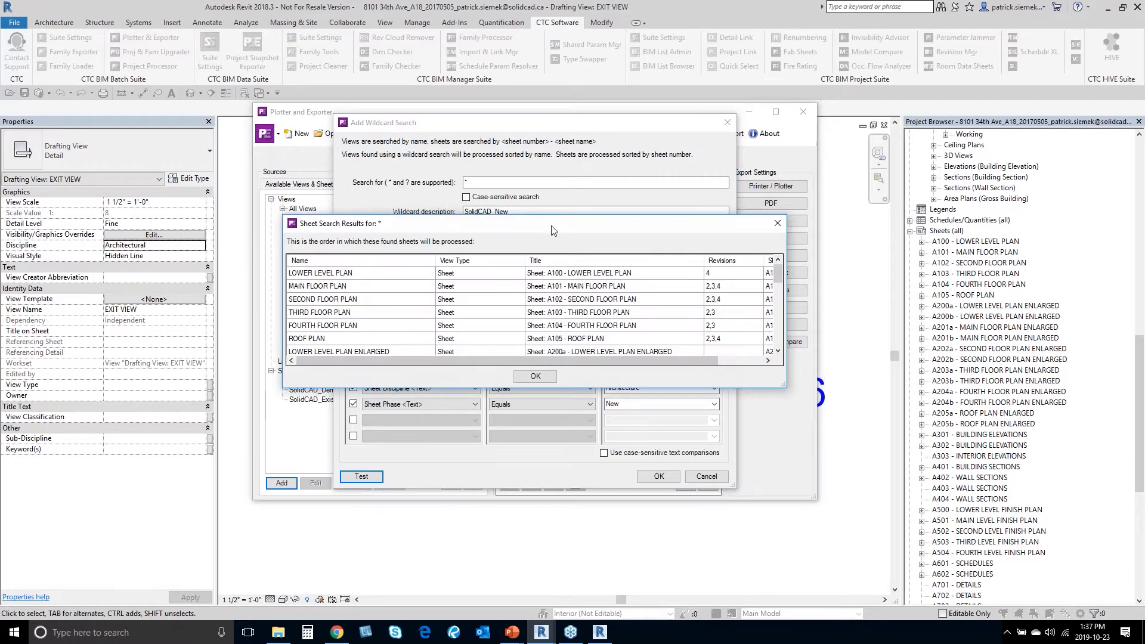
pyautogui.moveTo(551, 232); pyautogui.dragTo(430, 115)
pyautogui.moveTo(657, 270); pyautogui.dragTo(876, 529)
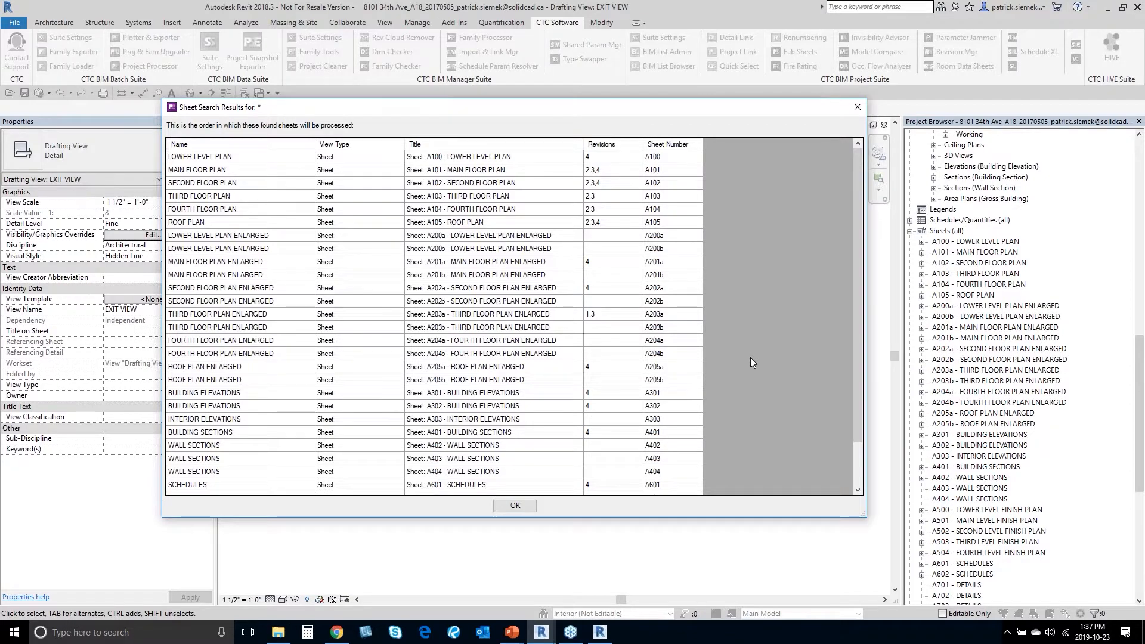
pyautogui.scroll(-2, 461, 268)
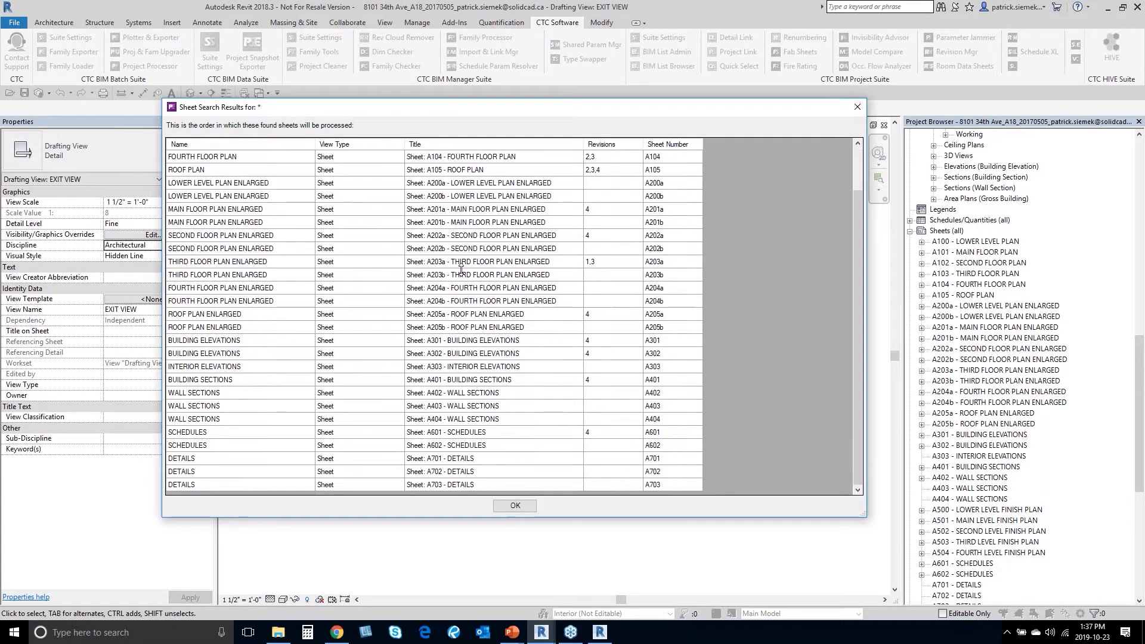
pyautogui.scroll(2, 461, 268)
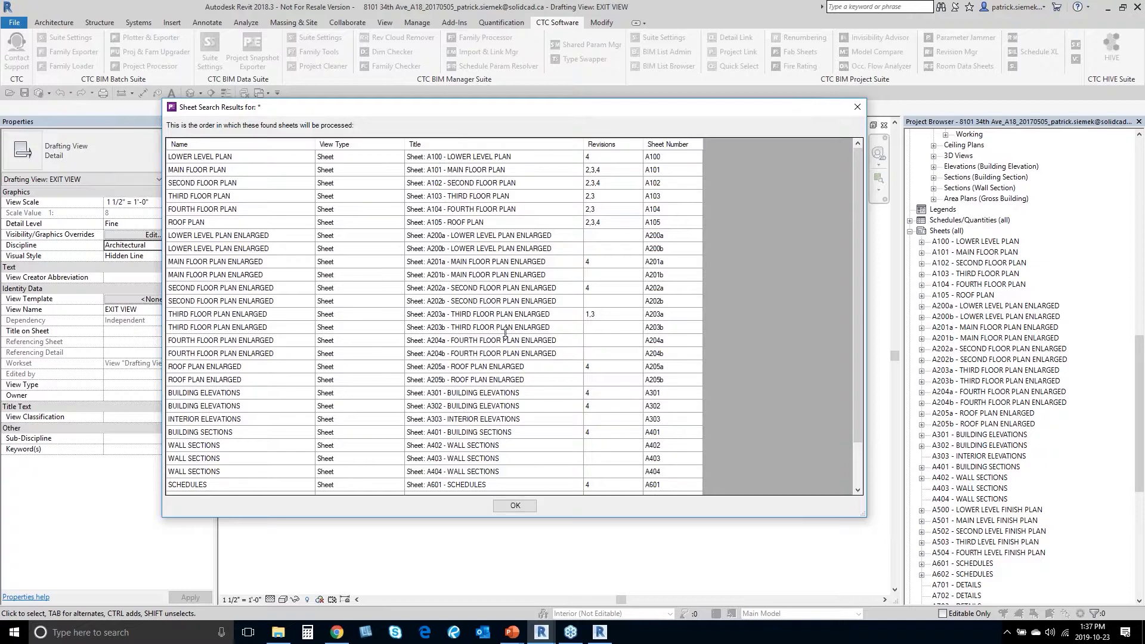
pyautogui.click(525, 507)
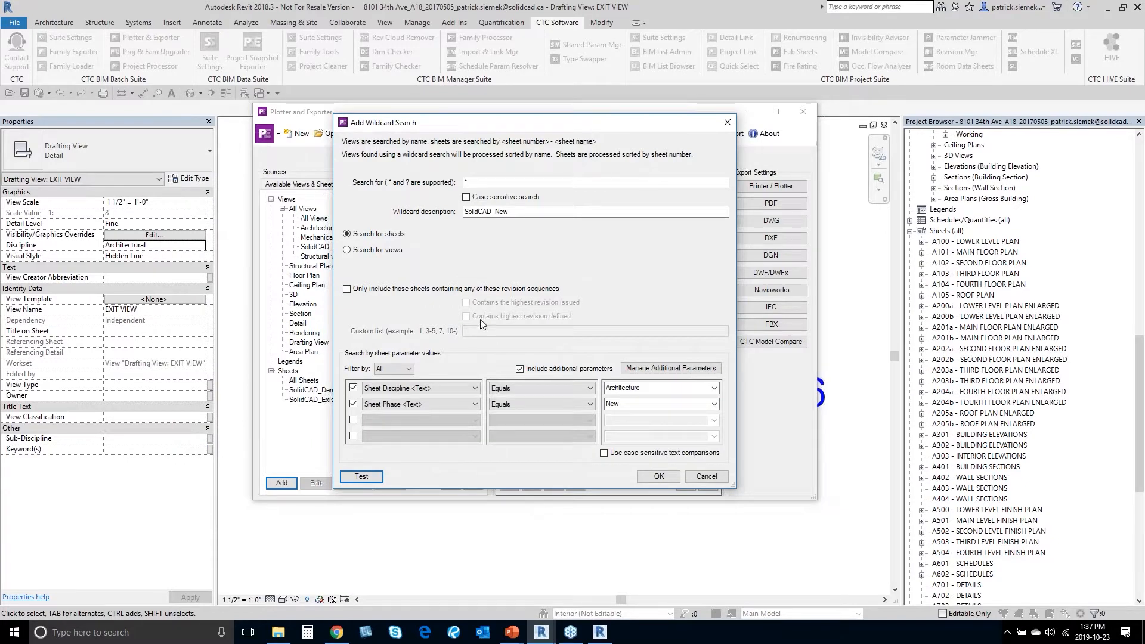
# Step: Save SolidCAD_New, add it checked under PDF in Export Selections, and open PDF settings
pyautogui.click(658, 476)
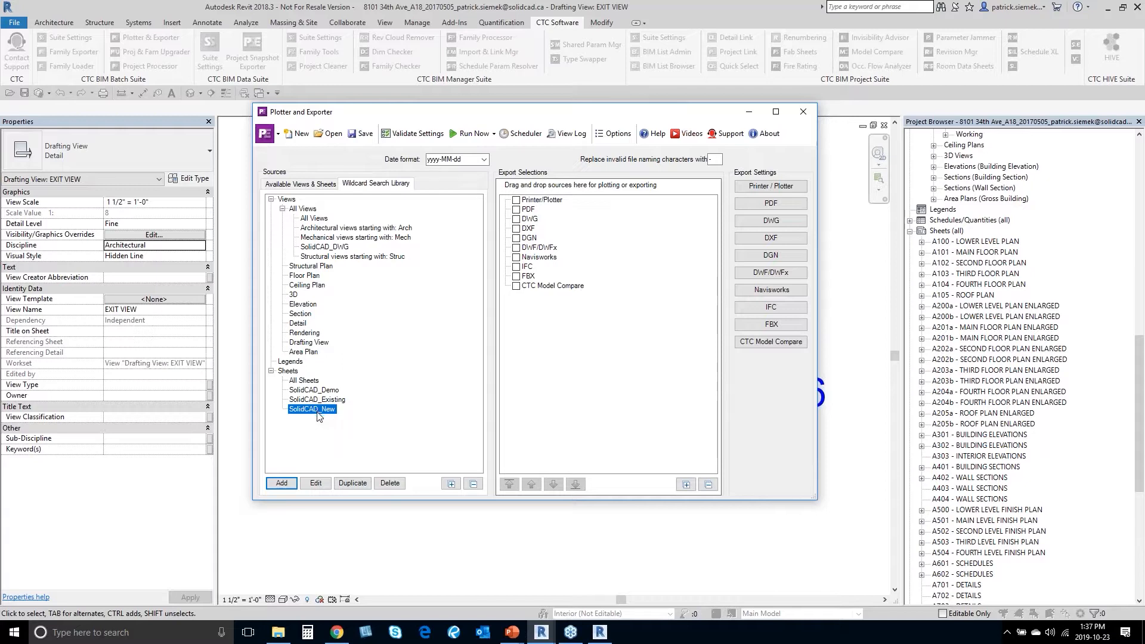
pyautogui.moveTo(316, 413); pyautogui.dragTo(524, 209)
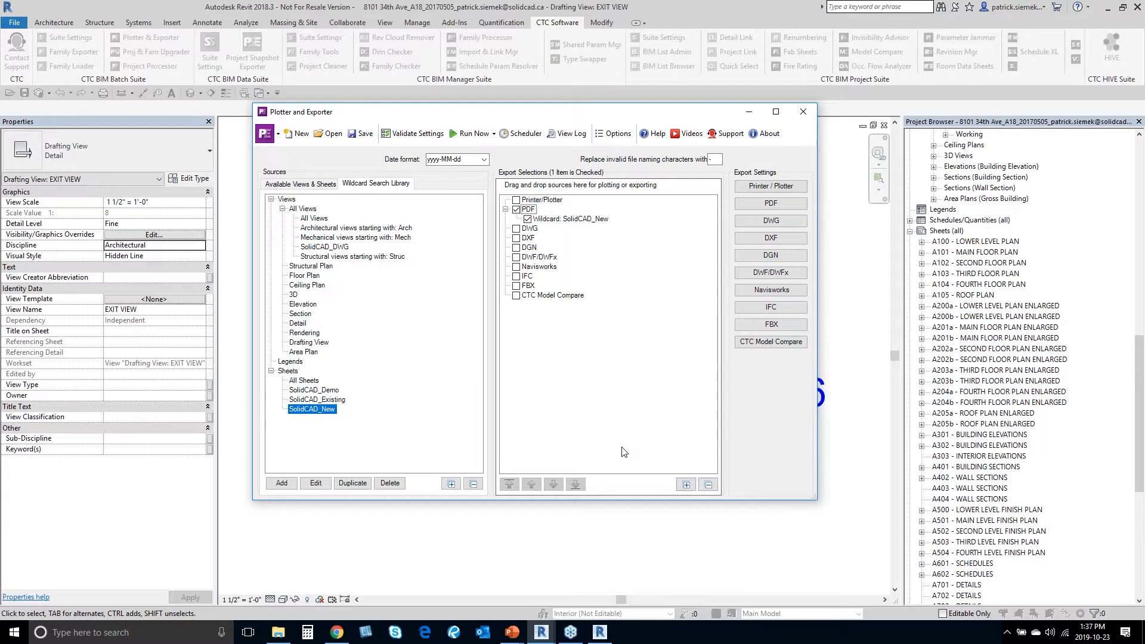
pyautogui.click(528, 219)
pyautogui.click(775, 206)
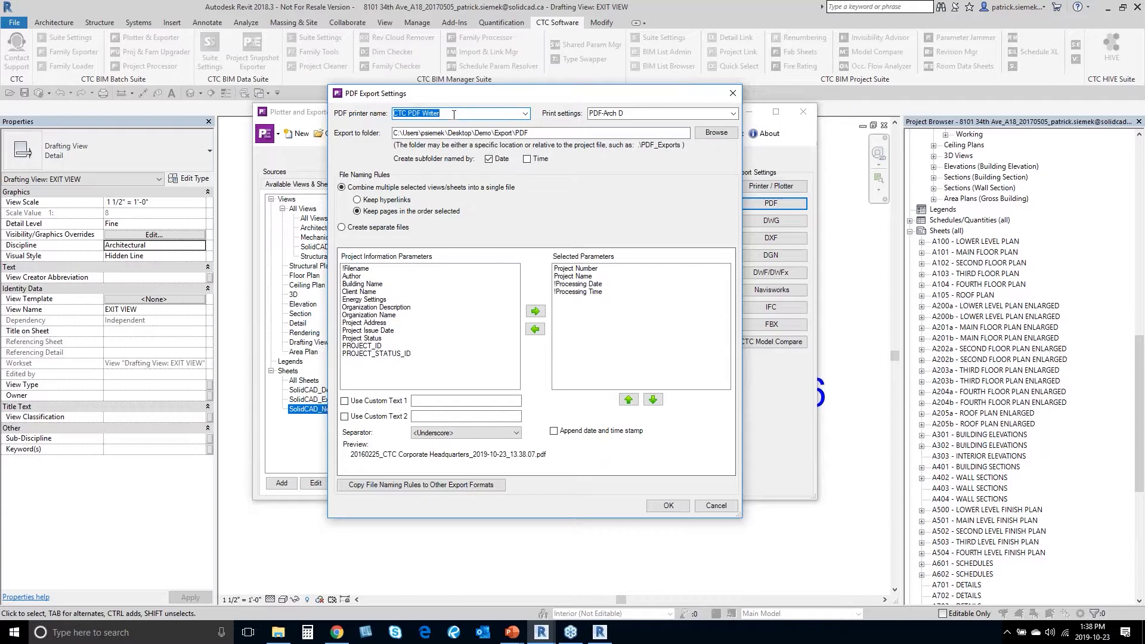
# Step: Keep PDF-Arch D as the print setting and browse for the PDF export folder
pyautogui.click(733, 114)
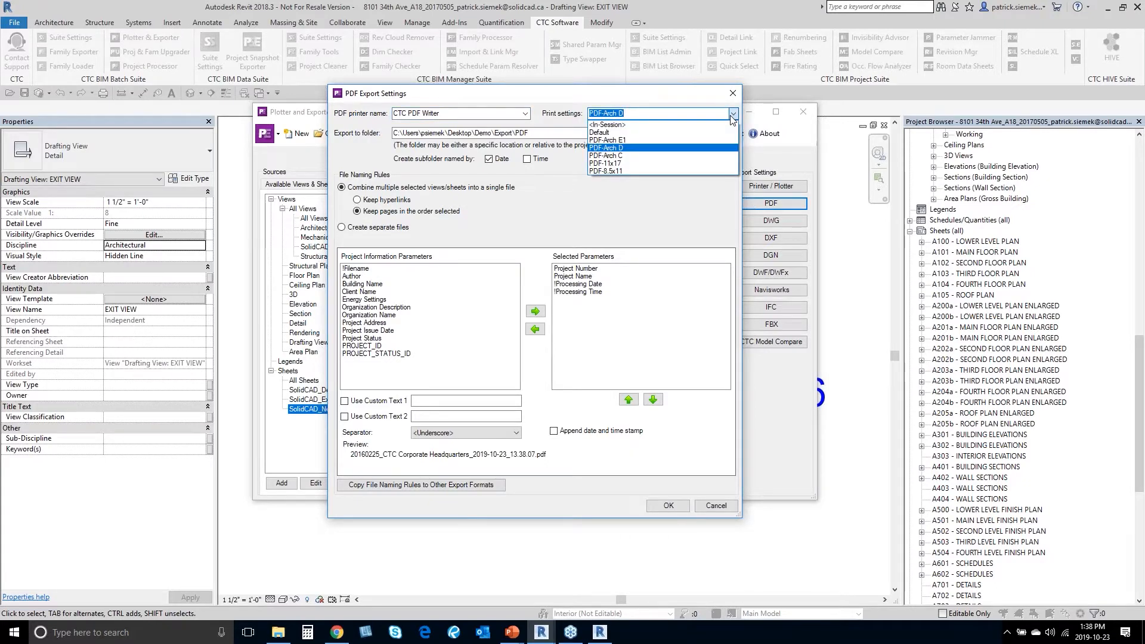
pyautogui.click(624, 148)
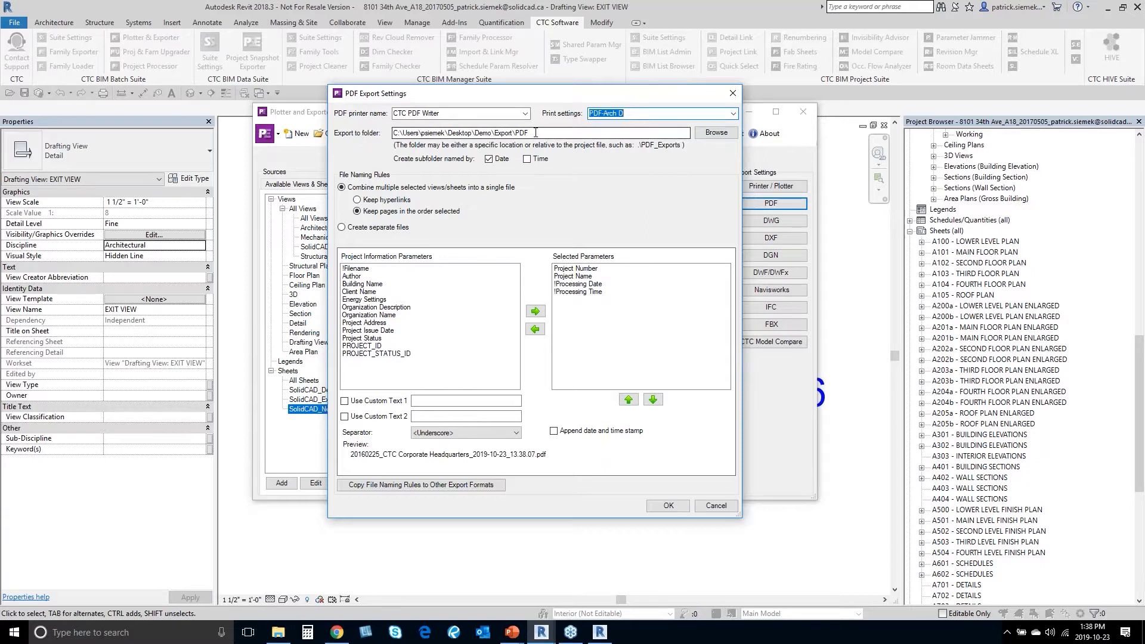
pyautogui.click(716, 132)
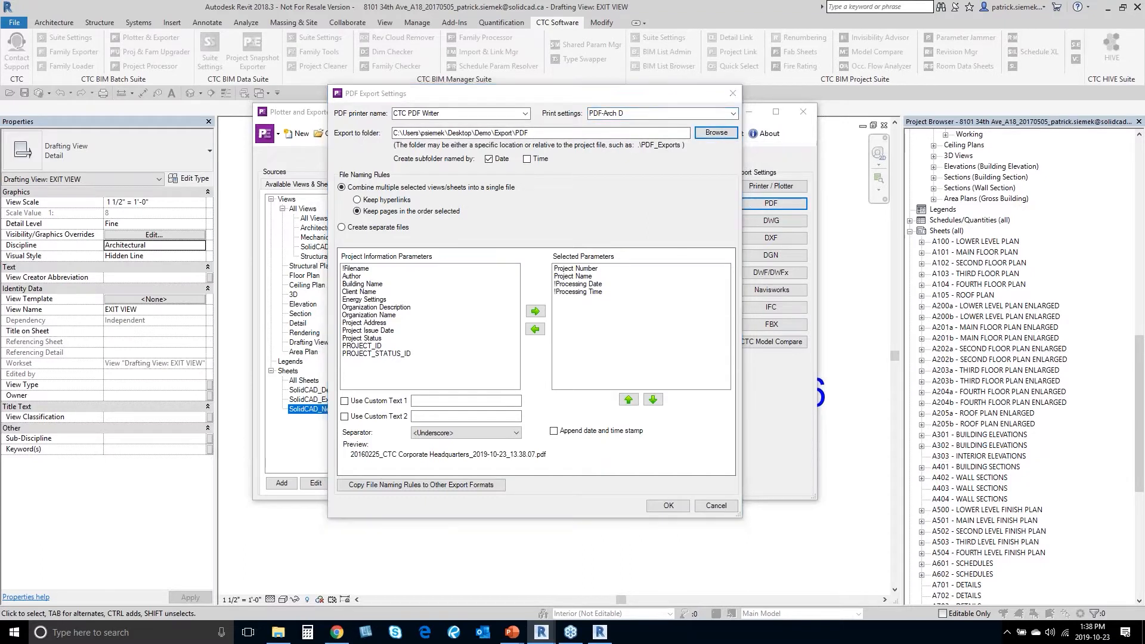
pyautogui.scroll(-3, 576, 257)
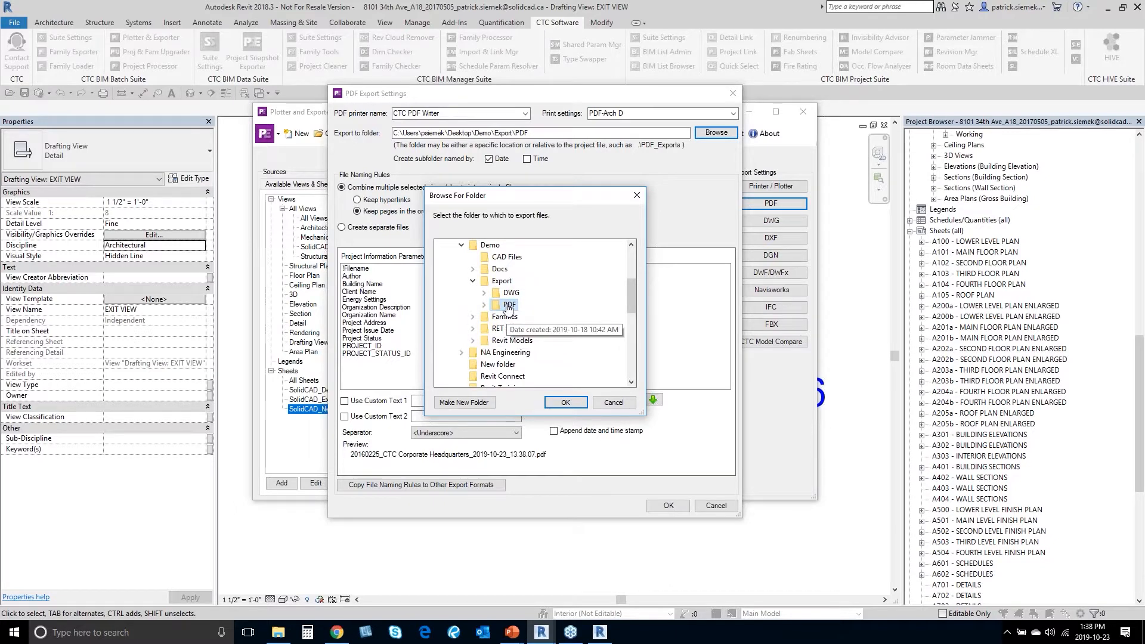
# Step: Keep the existing PDF export folder and add !Processing Time to the file name parameters
pyautogui.click(565, 402)
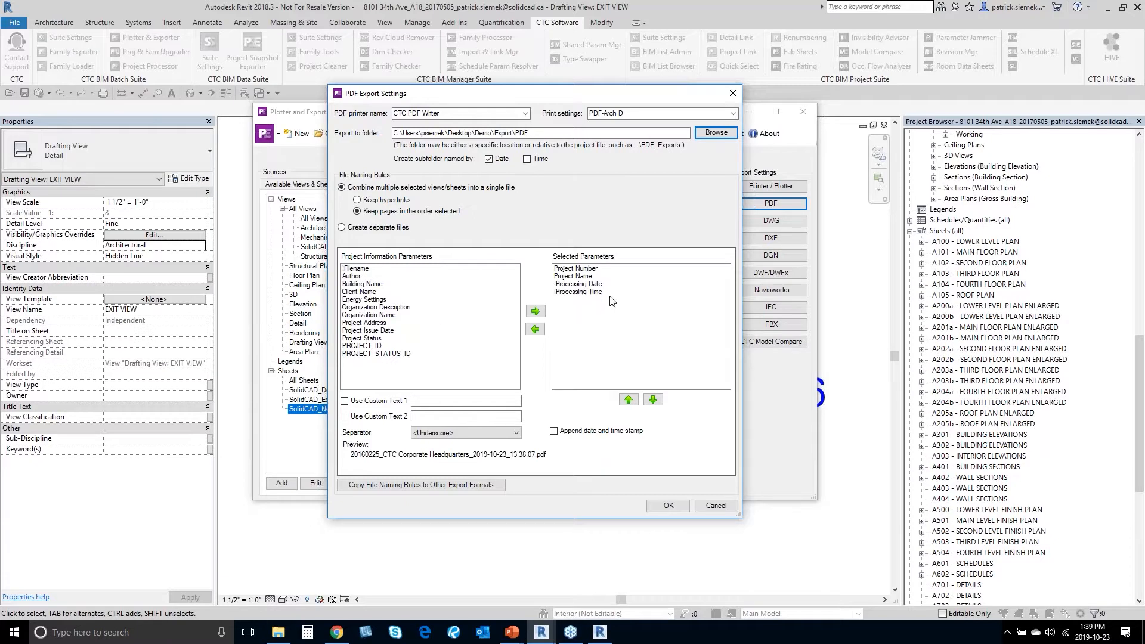
pyautogui.click(594, 293)
pyautogui.click(535, 329)
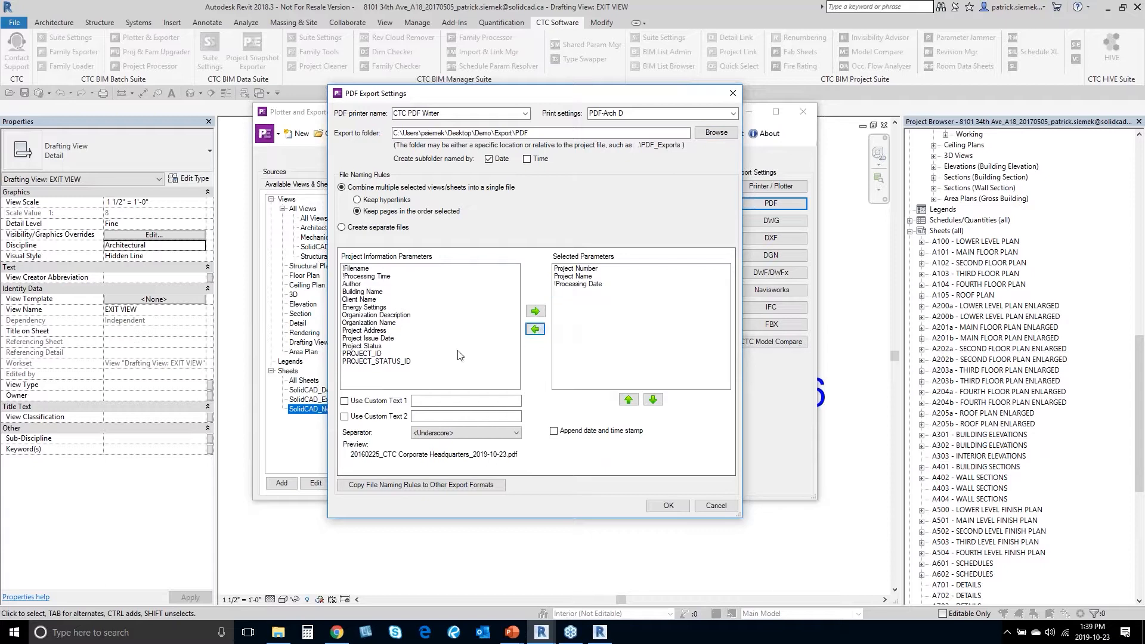
pyautogui.click(368, 277)
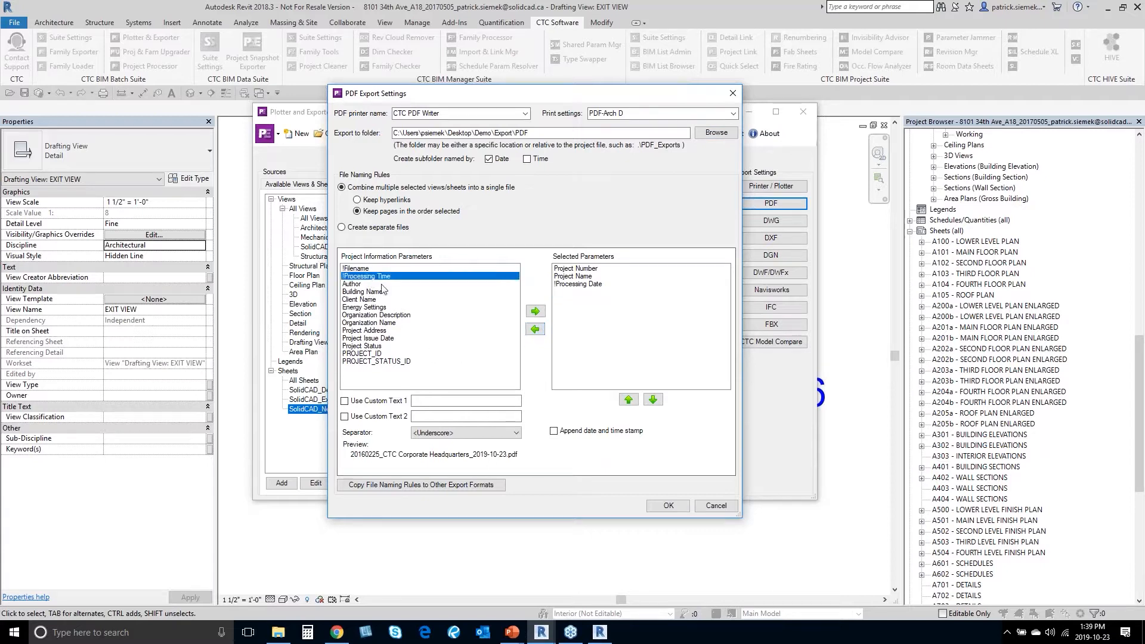
pyautogui.click(535, 311)
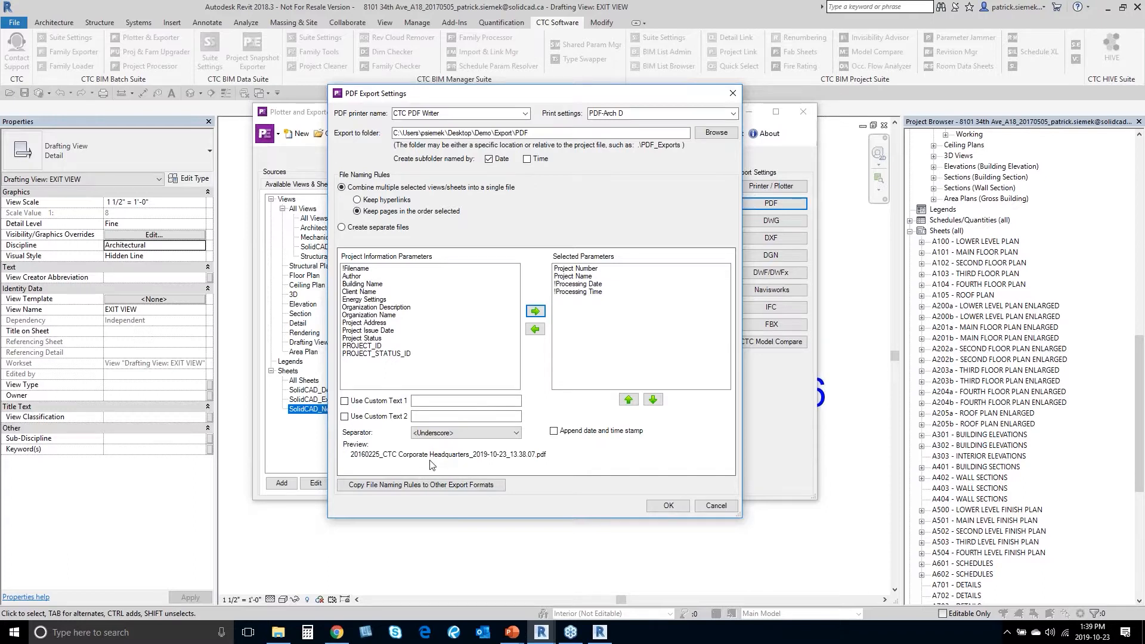
# Step: Place !Processing Time below !Processing Date and accept the PDF export settings
pyautogui.click(593, 292)
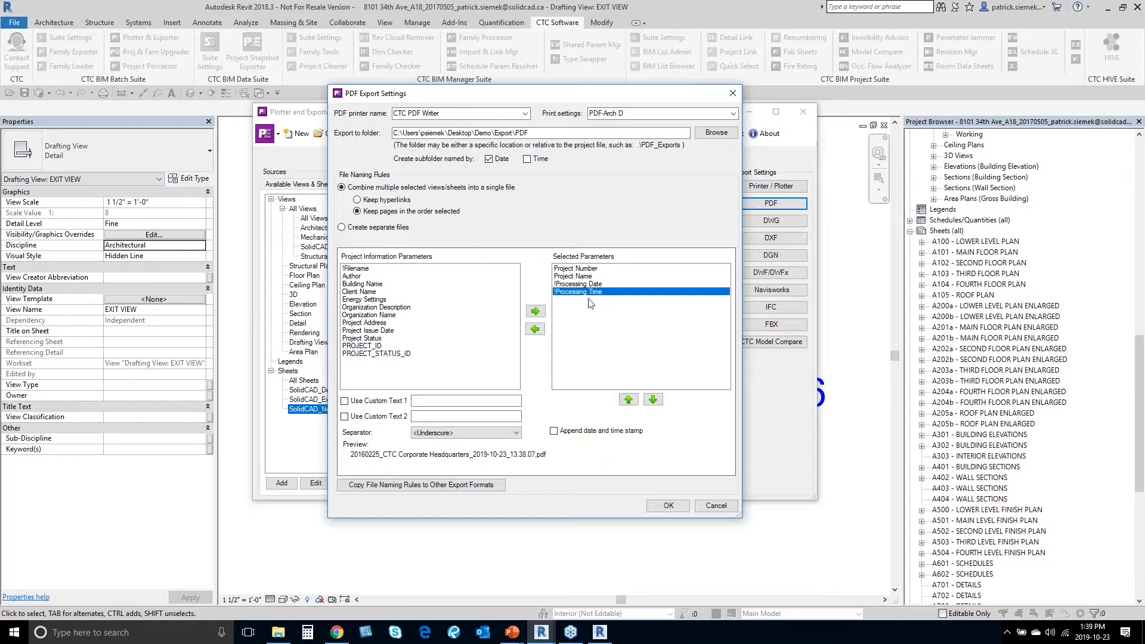
pyautogui.click(628, 399)
pyautogui.click(653, 399)
pyautogui.click(628, 399)
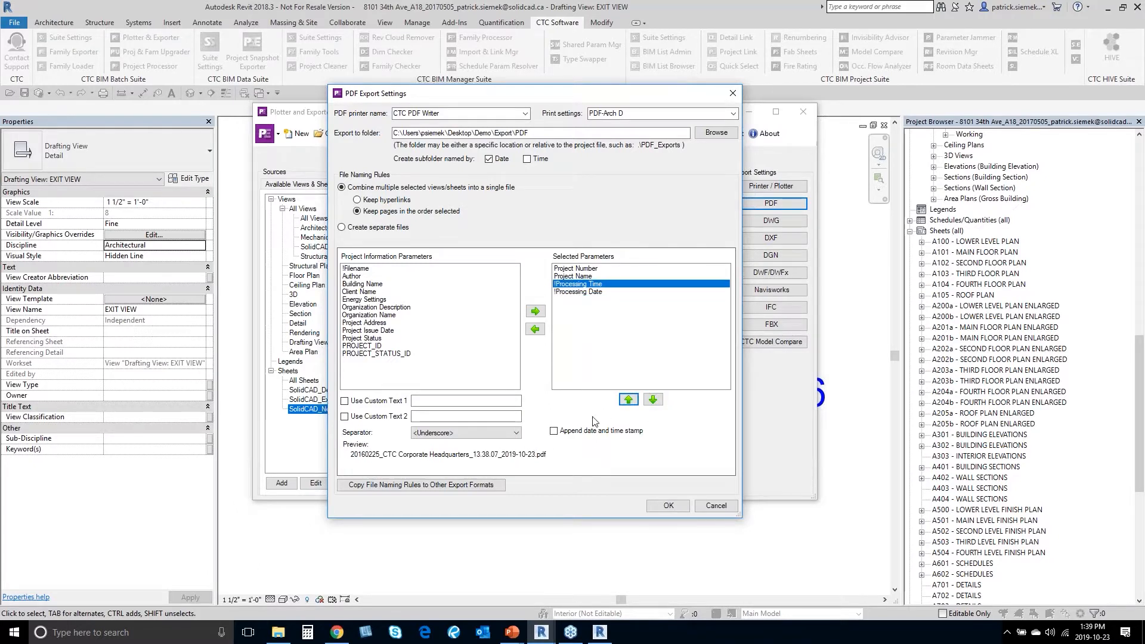
pyautogui.click(653, 400)
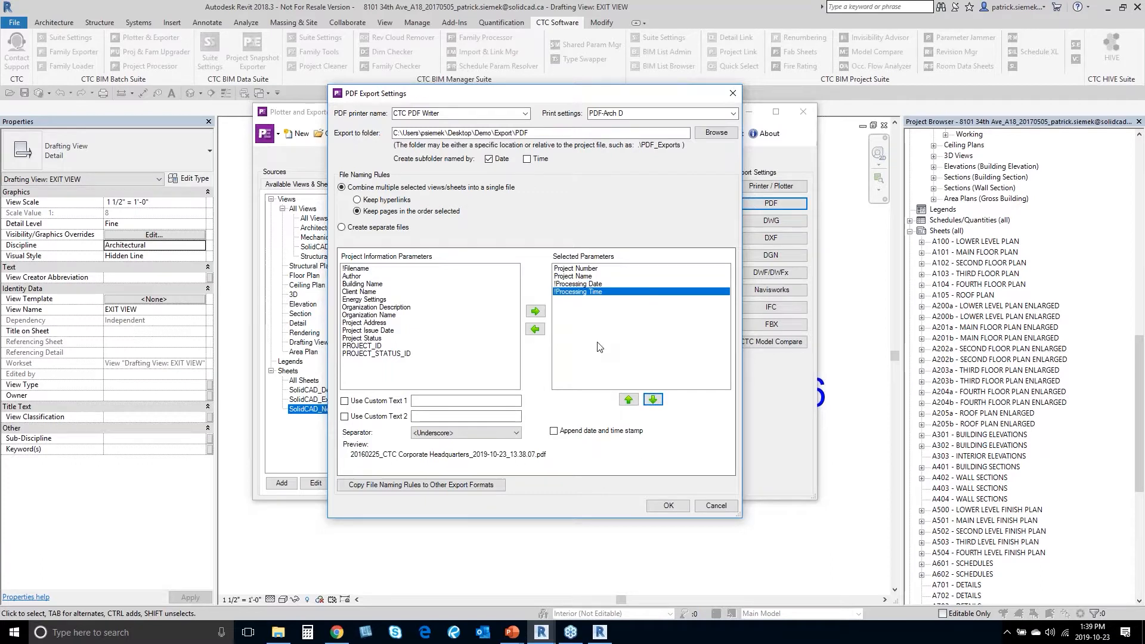
pyautogui.click(670, 509)
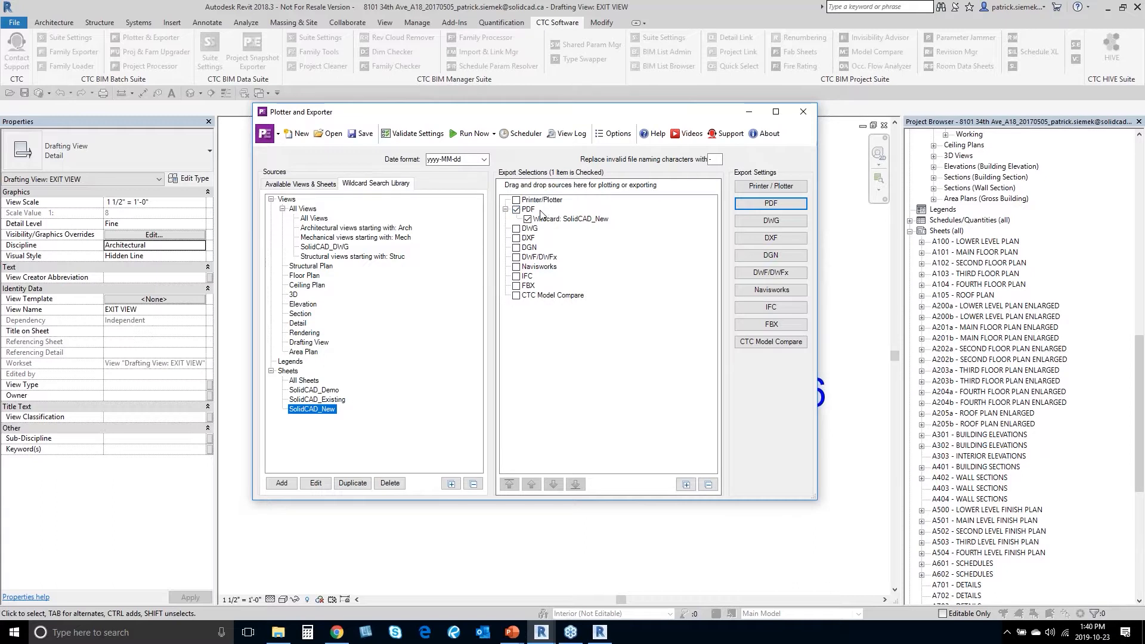
# Step: Test the SolidCAD_DWG wildcard search and review its results in an enlarged window
pyautogui.doubleClick(322, 249)
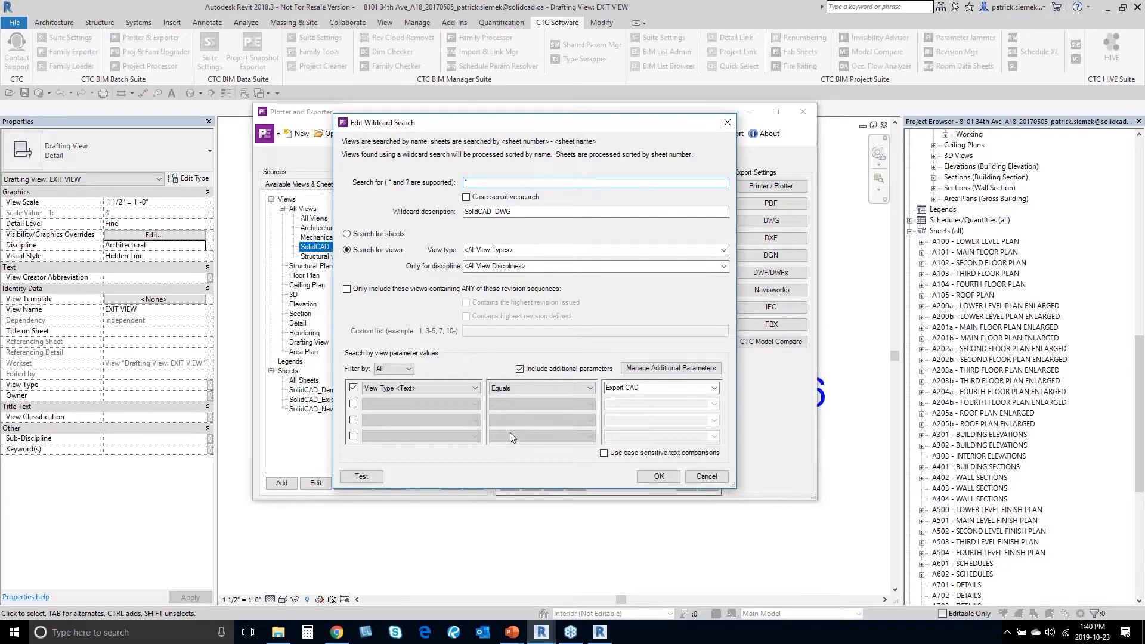
pyautogui.click(362, 477)
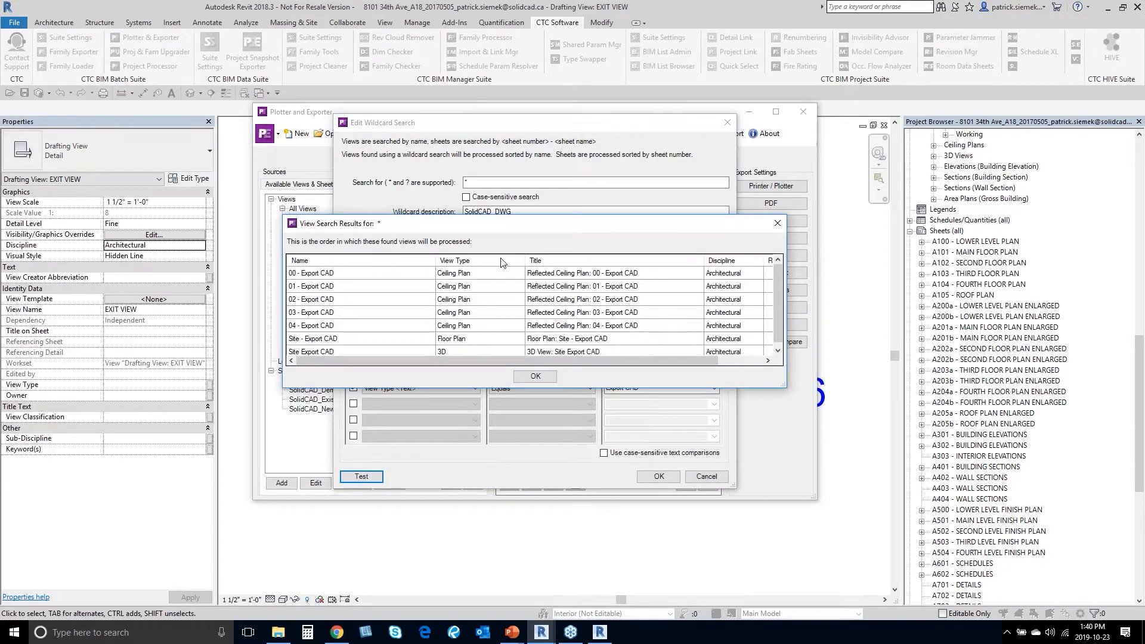
pyautogui.moveTo(491, 225); pyautogui.dragTo(382, 118)
pyautogui.moveTo(678, 281); pyautogui.dragTo(775, 537)
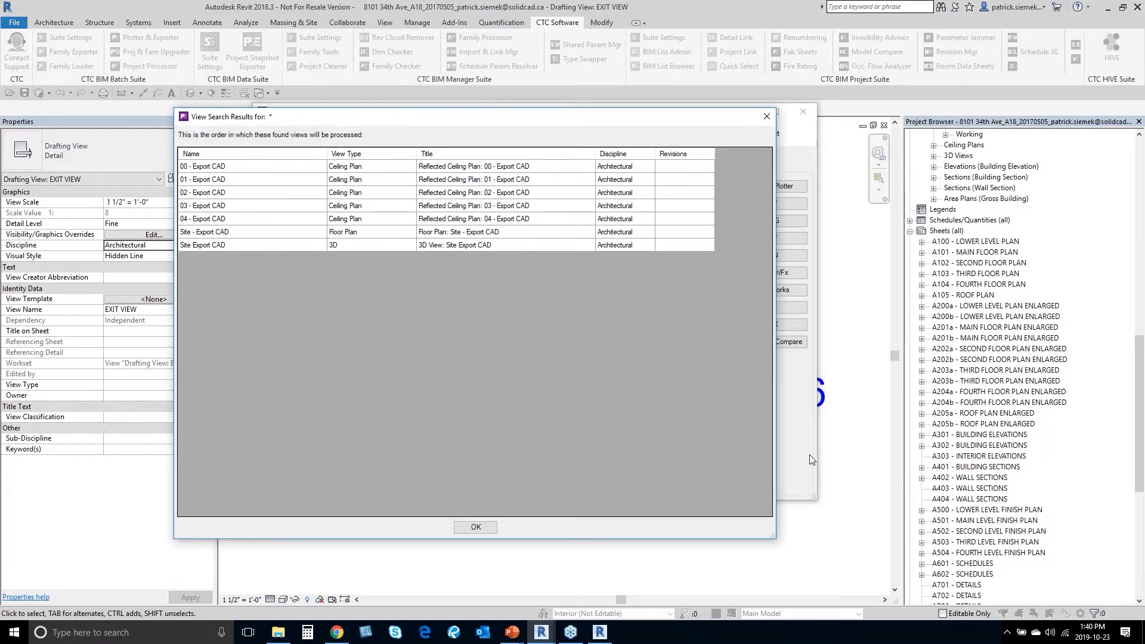
pyautogui.click(767, 117)
# Step: Confirm SolidCAD_DWG, add it under DWG in Export Selections, and open DWG settings
pyautogui.click(658, 477)
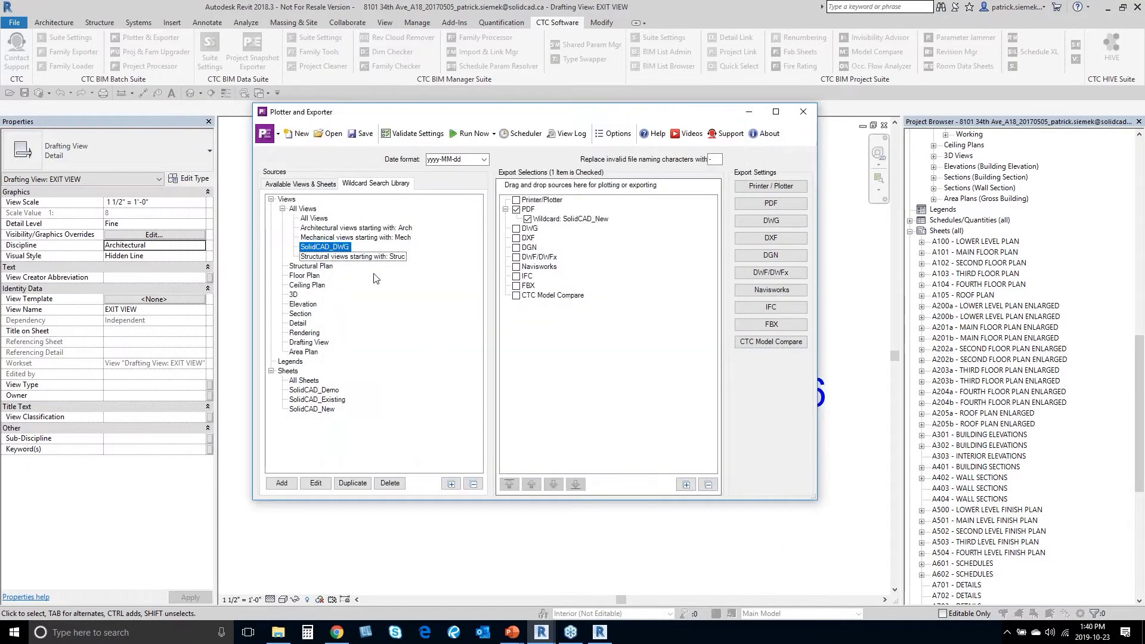
pyautogui.moveTo(328, 245); pyautogui.dragTo(529, 230)
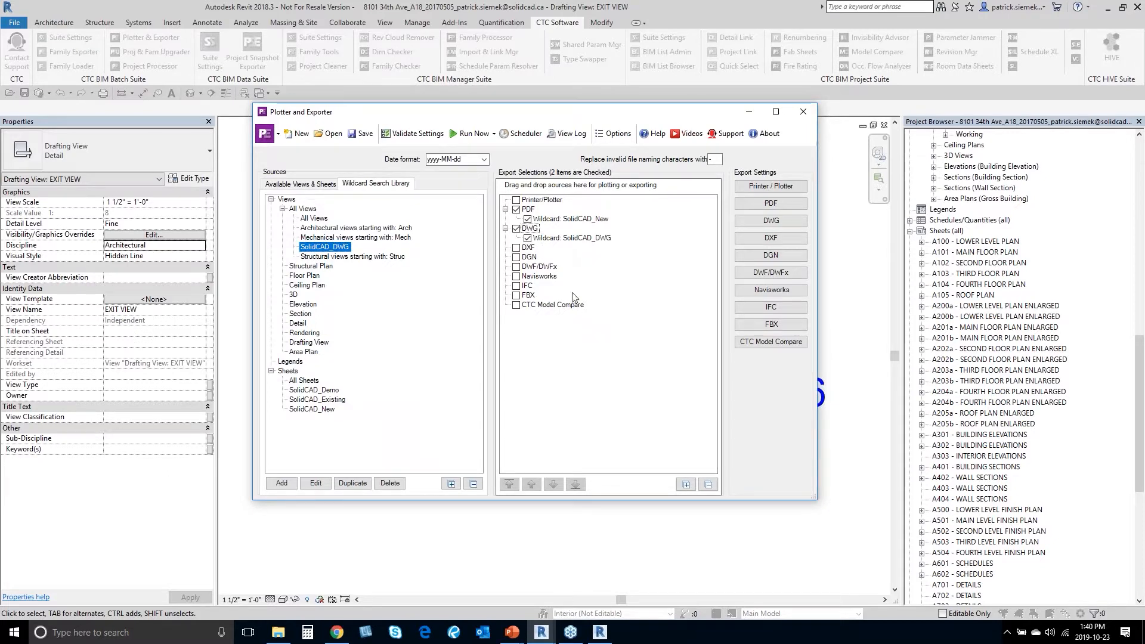
pyautogui.click(766, 230)
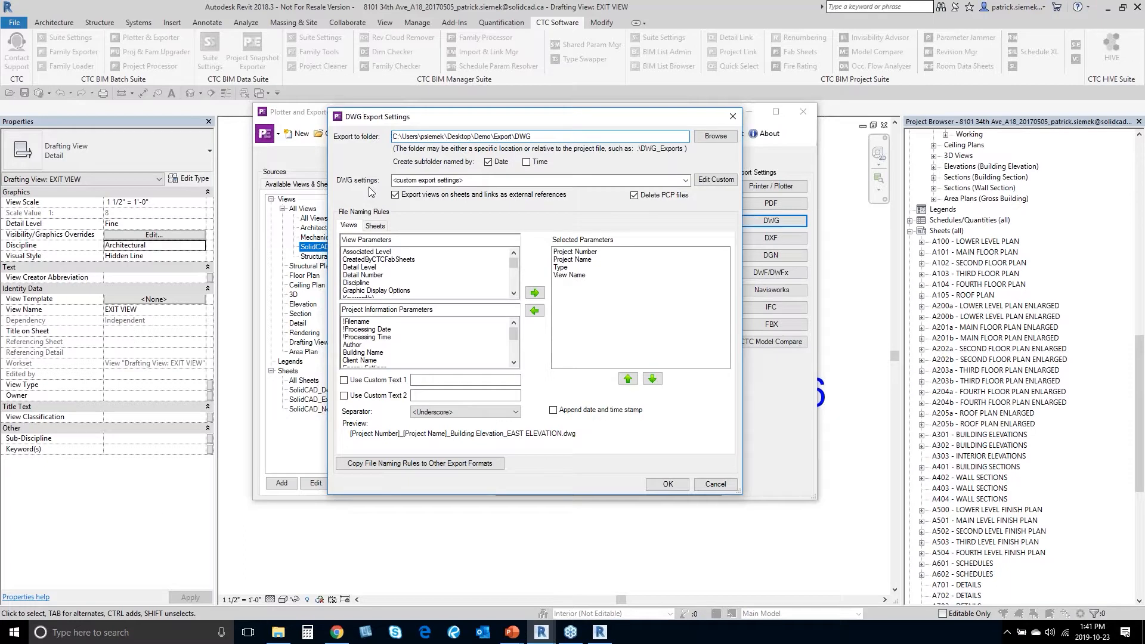
pyautogui.click(686, 180)
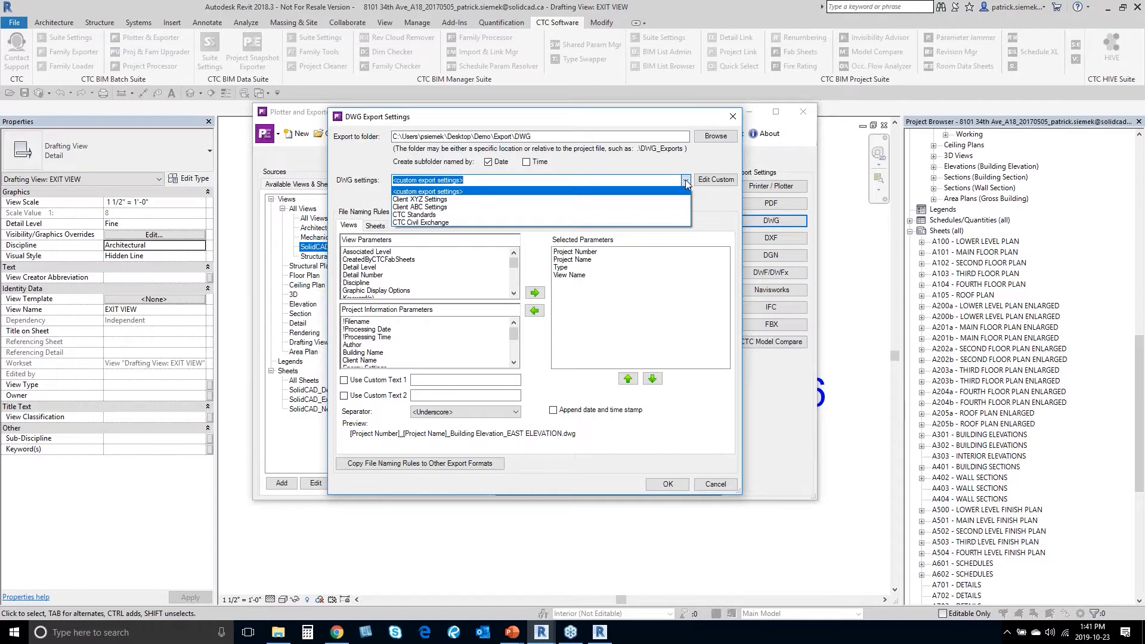
pyautogui.click(687, 182)
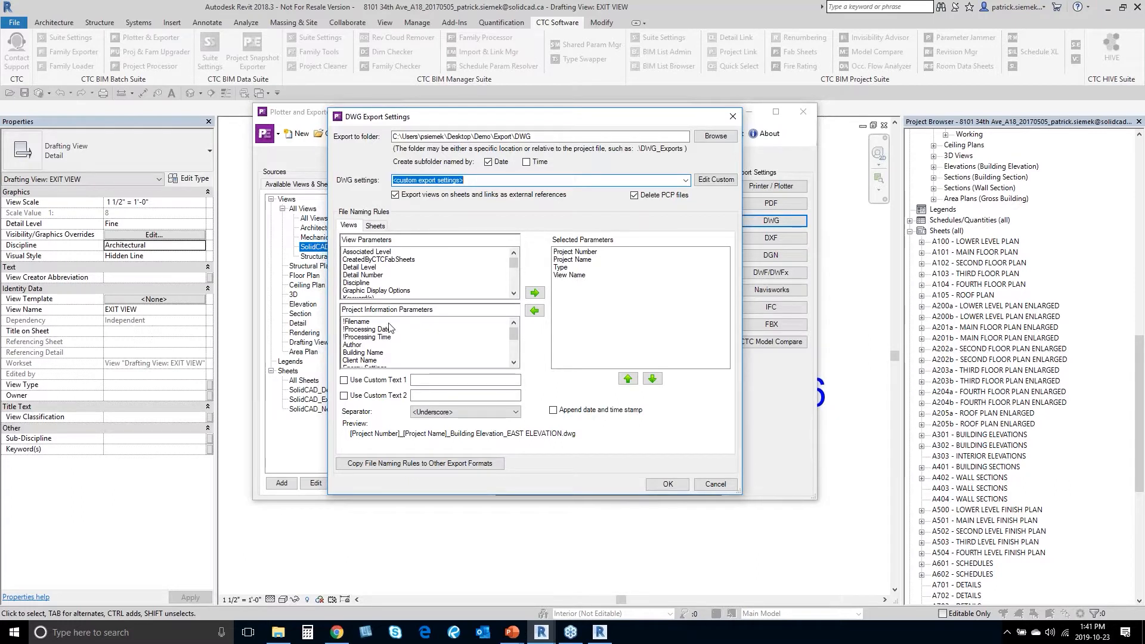
pyautogui.scroll(-6, 409, 278)
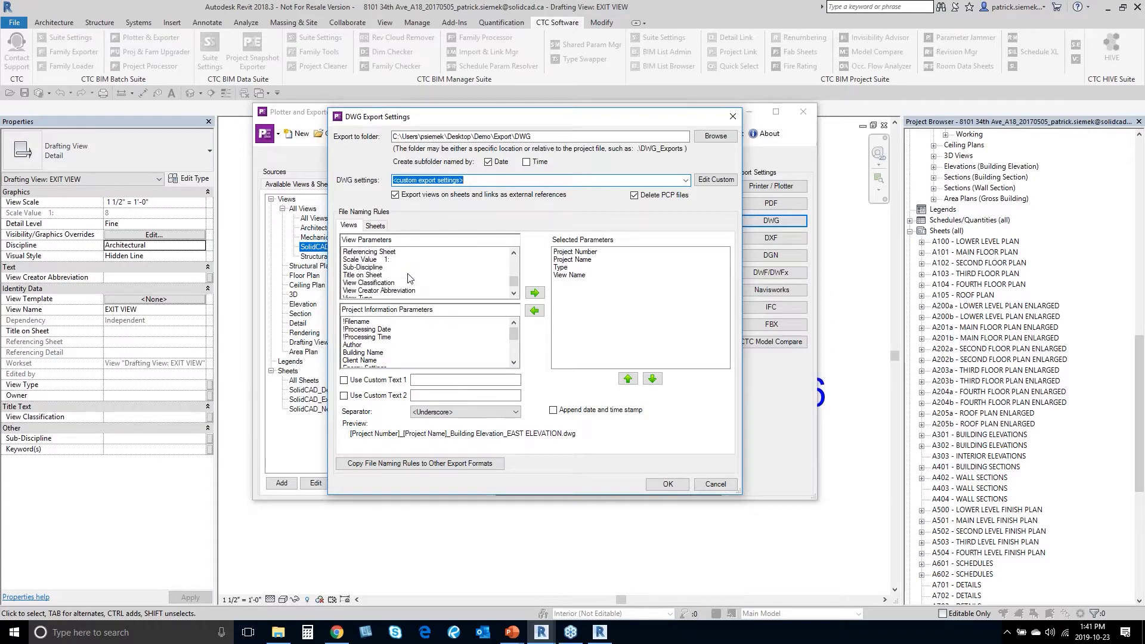
pyautogui.scroll(6, 409, 278)
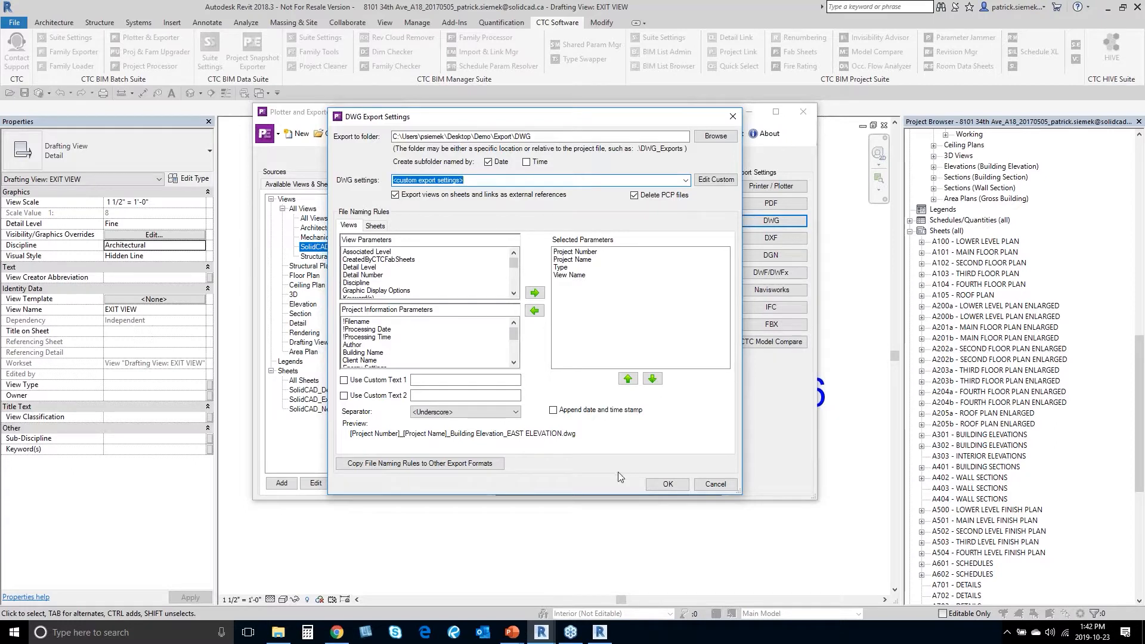
pyautogui.click(656, 484)
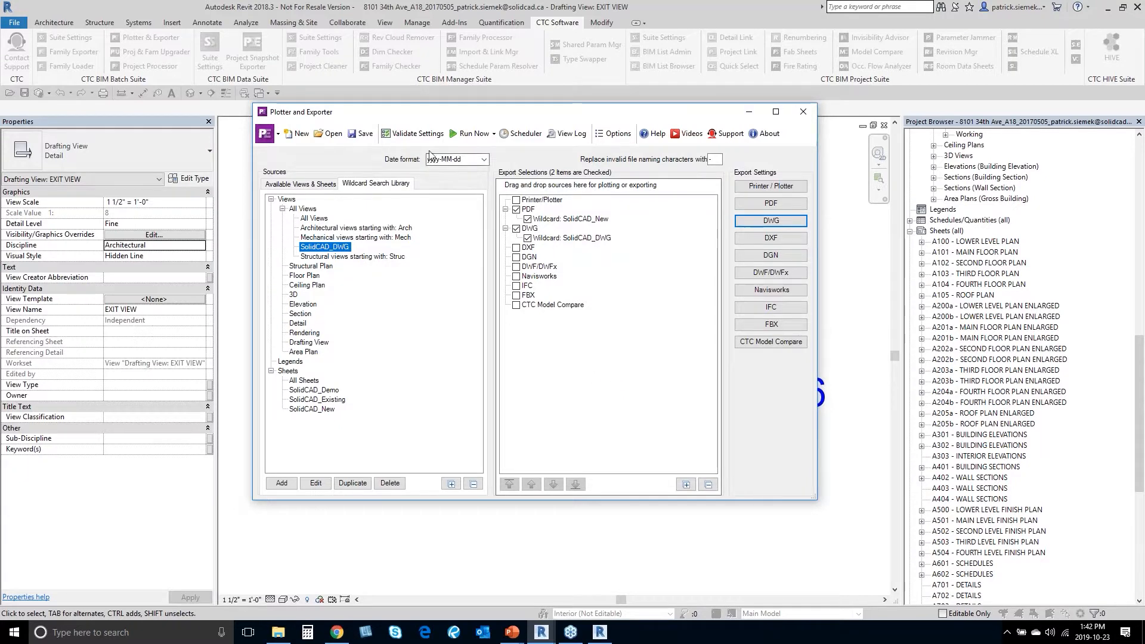
# Step: Save the exporter configuration as 'Webinar Export Settings' and glance at the Run Now options
pyautogui.click(371, 137)
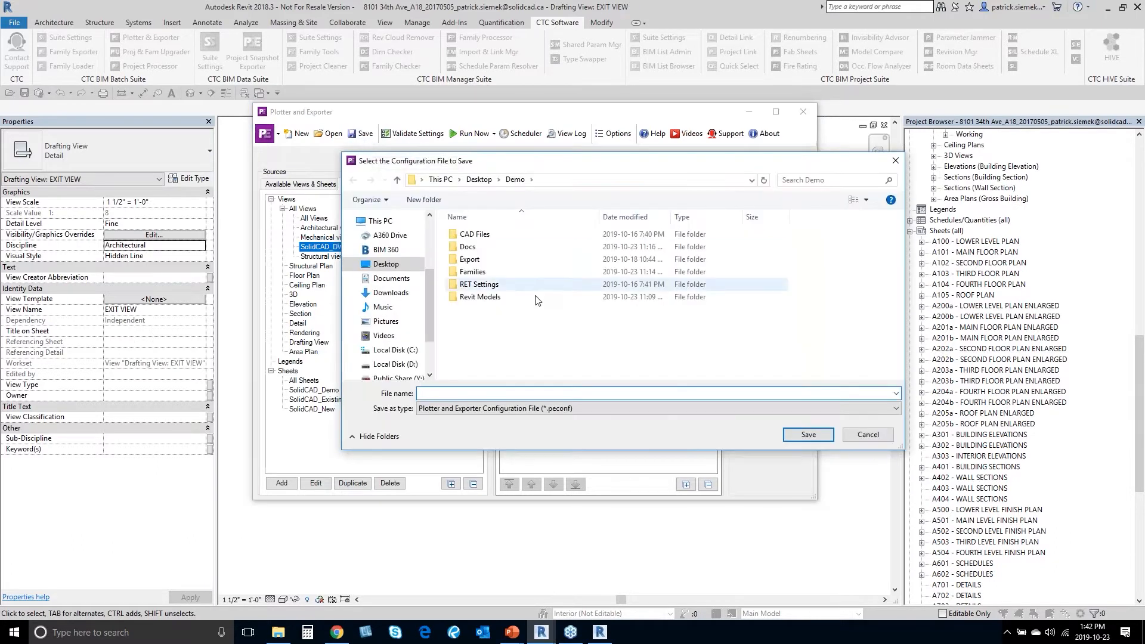
pyautogui.write('Weninar')
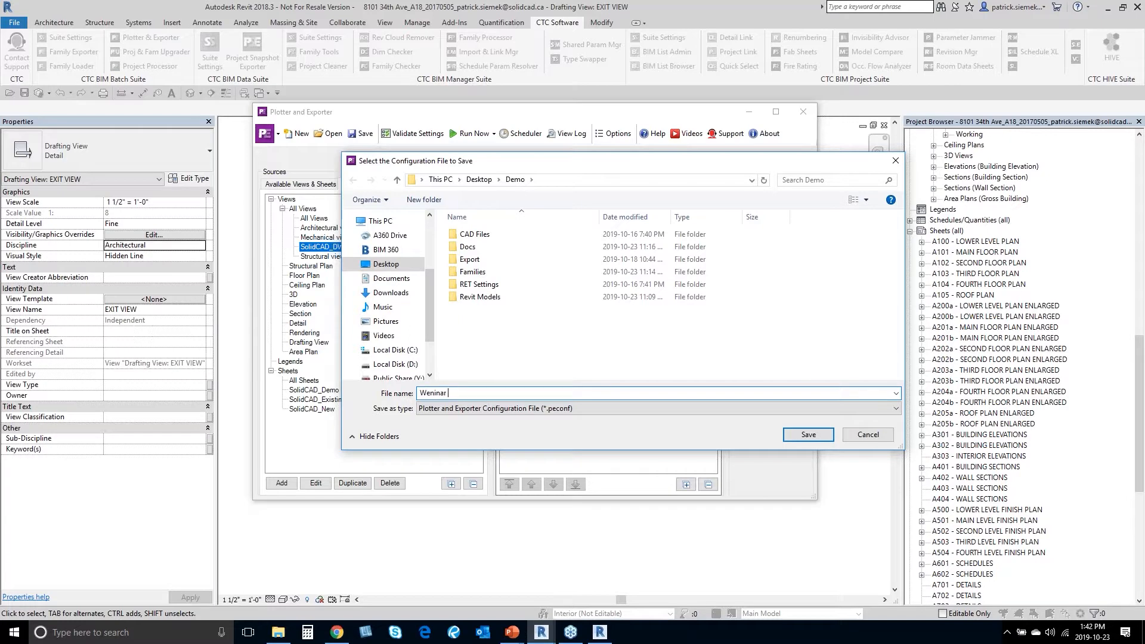
pyautogui.press('BackSpace')
pyautogui.press('BackSpace')
pyautogui.press('BackSpace')
pyautogui.press('BackSpace')
pyautogui.write('inar Export Settings')
pyautogui.click(808, 434)
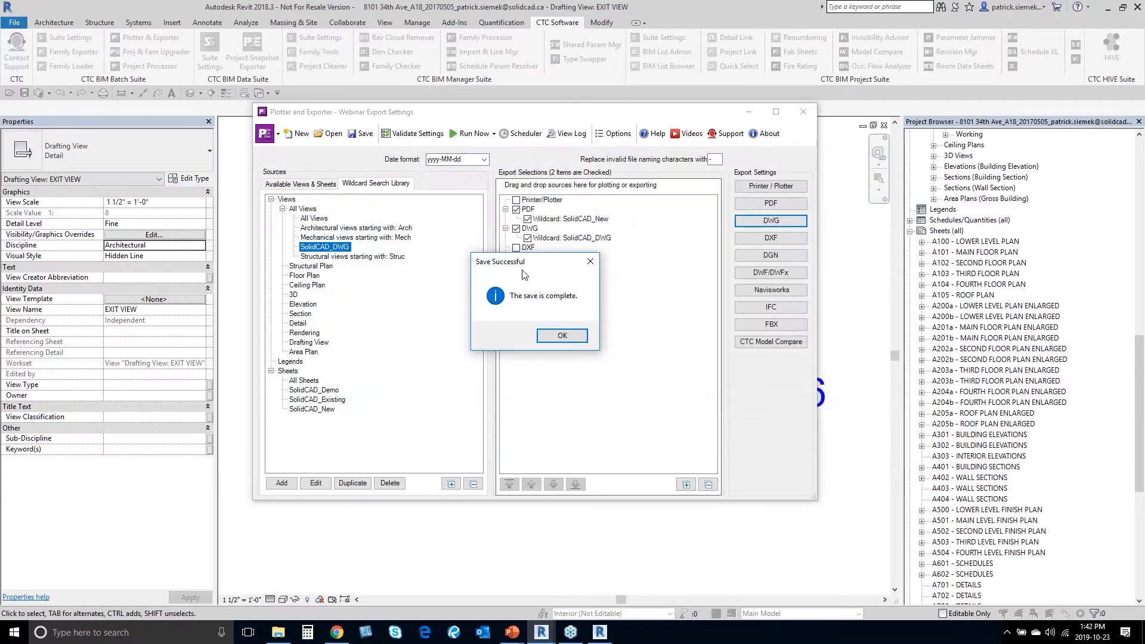
pyautogui.click(582, 338)
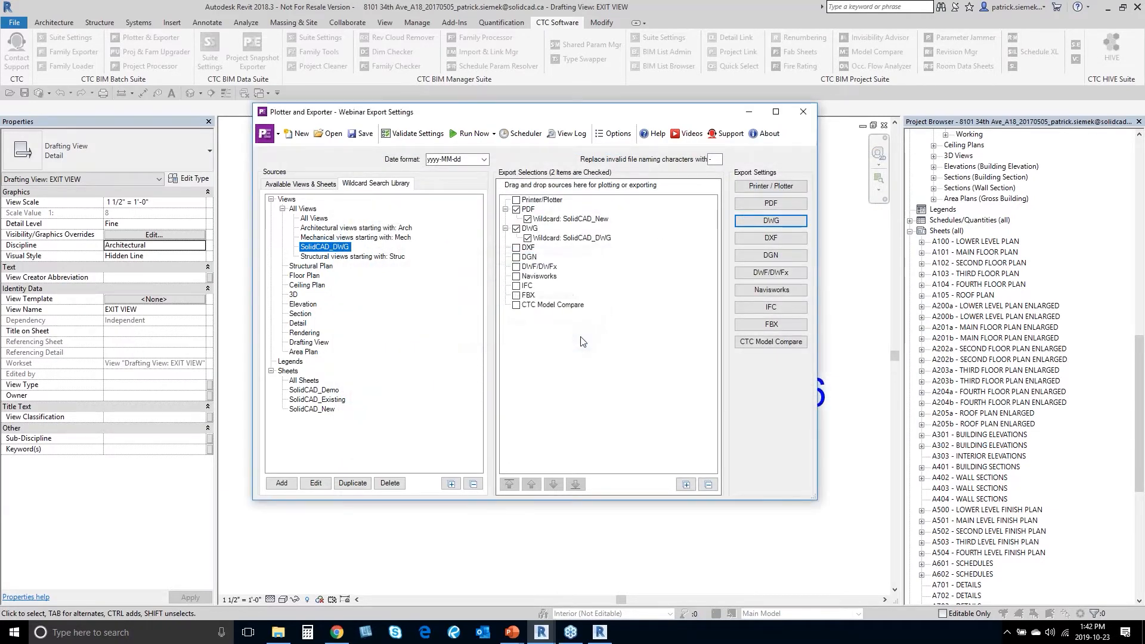
pyautogui.click(481, 134)
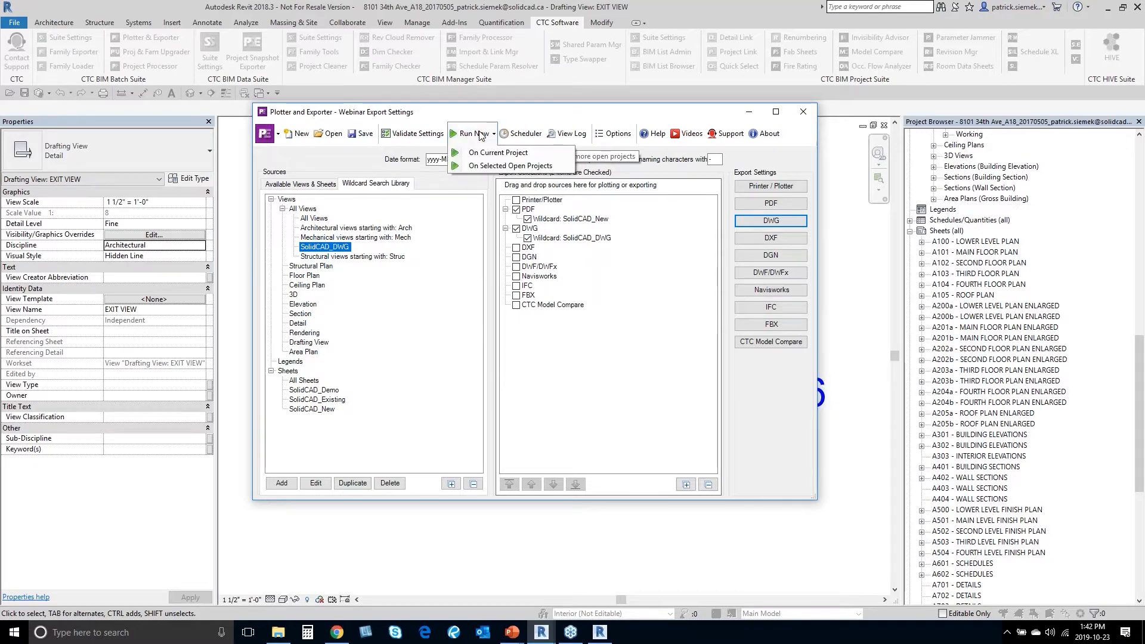
pyautogui.click(515, 119)
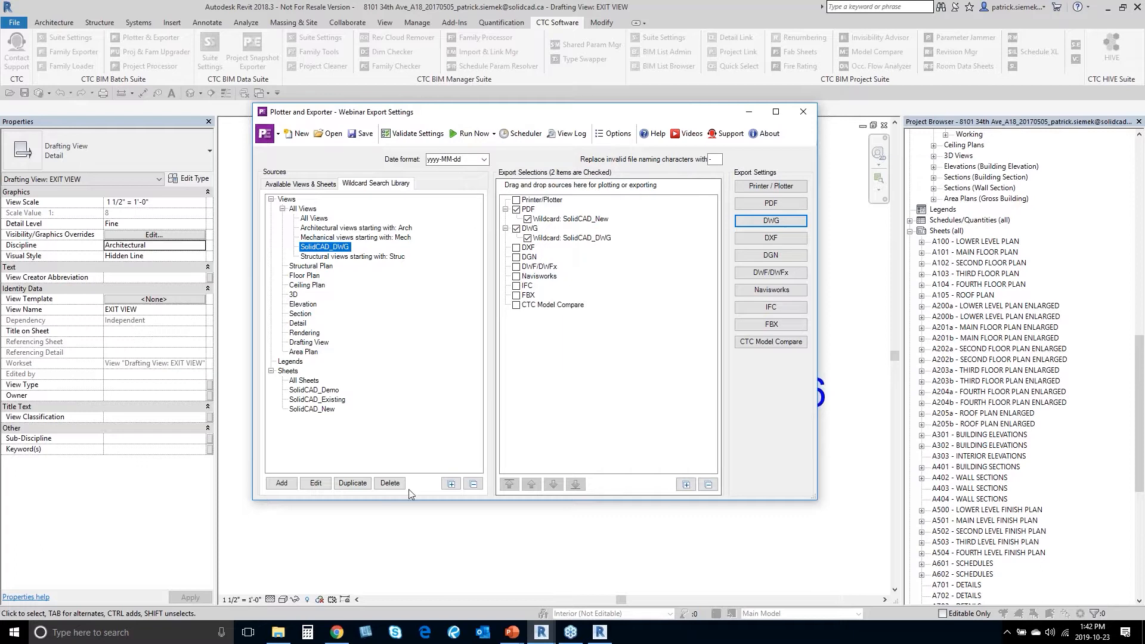
# Step: Browse to the Export > PDF > 2019-10-23 folder and widen Name to read the PDF
pyautogui.click(280, 637)
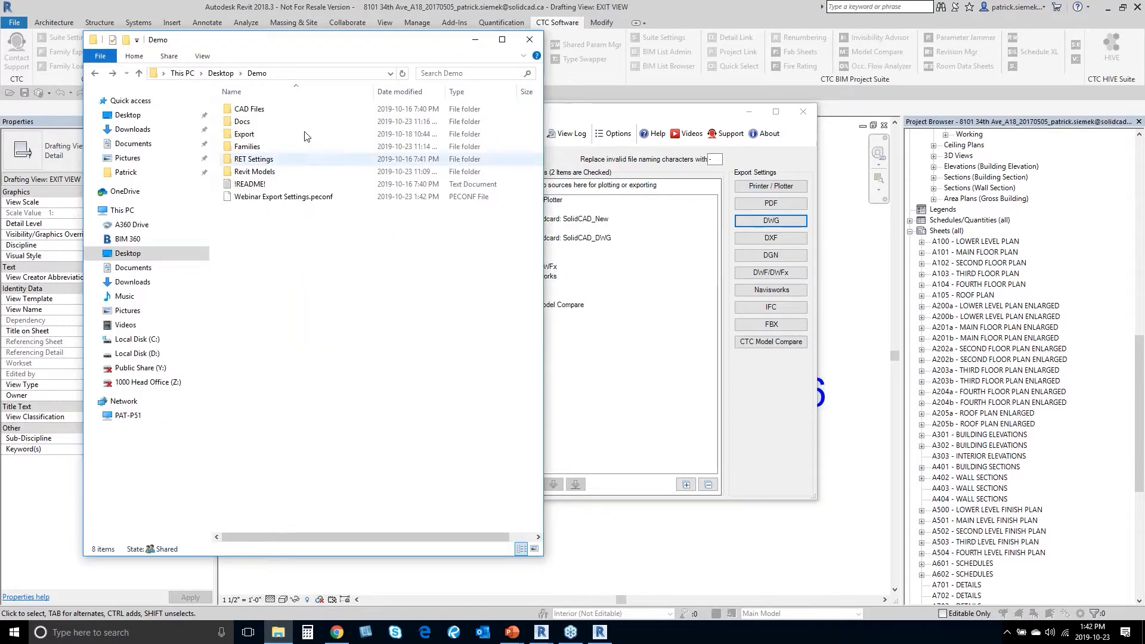
pyautogui.moveTo(285, 41); pyautogui.dragTo(387, 53)
pyautogui.moveTo(646, 469); pyautogui.dragTo(845, 471)
pyautogui.doubleClick(359, 146)
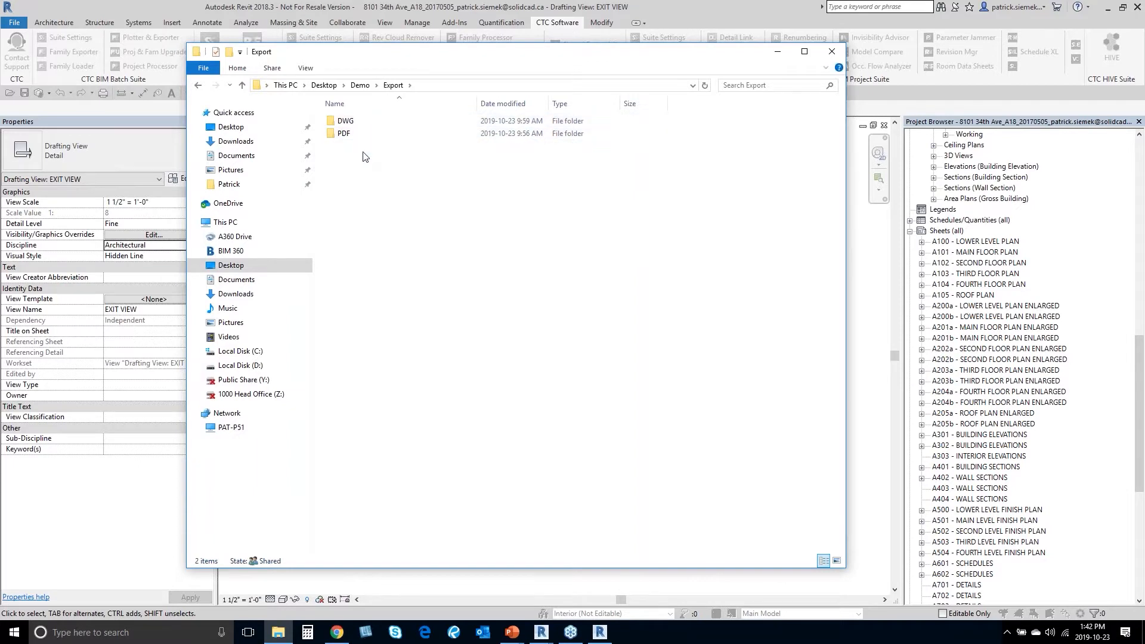
pyautogui.doubleClick(361, 134)
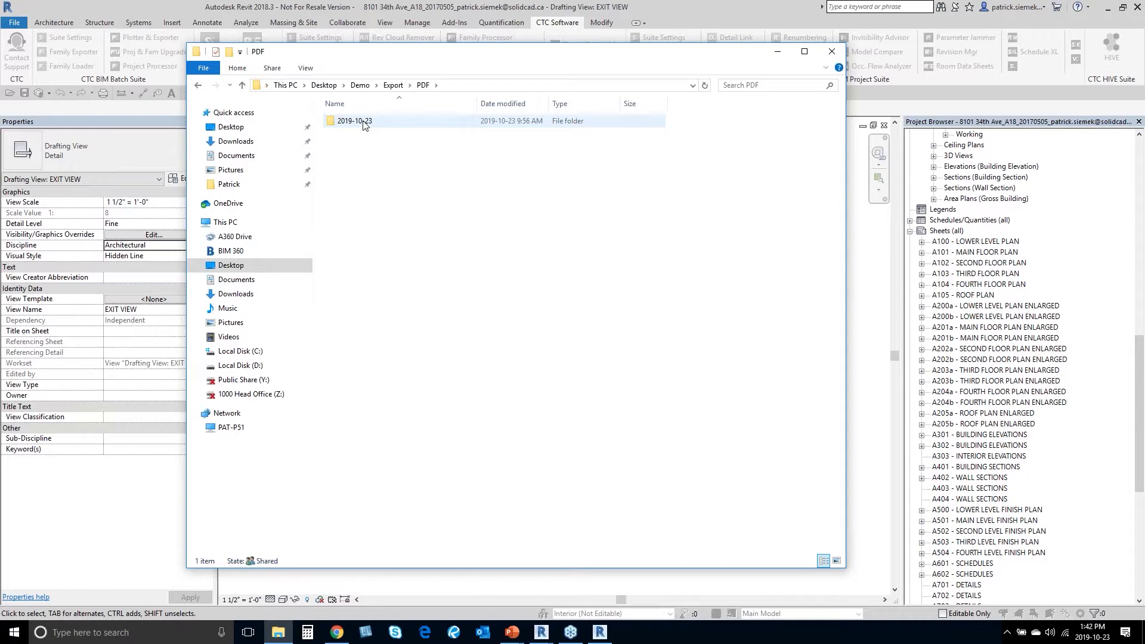
pyautogui.doubleClick(364, 123)
pyautogui.moveTo(479, 103); pyautogui.dragTo(571, 103)
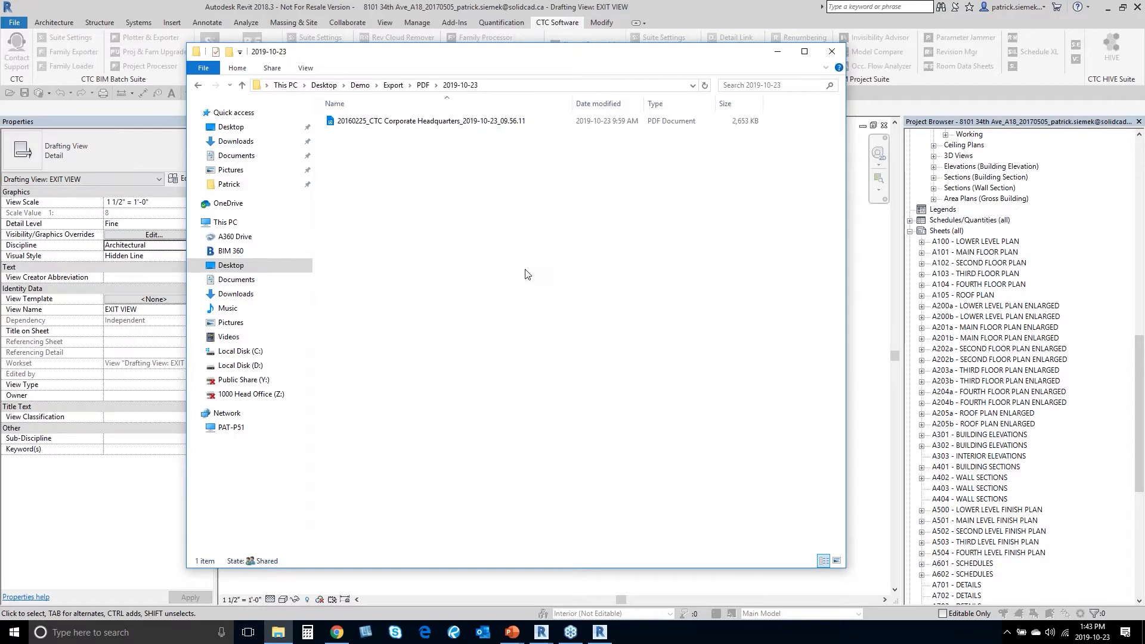
# Step: Check the exported drawings in the DWG 2019-10-23 folder, then minimize Explorer
pyautogui.click(393, 85)
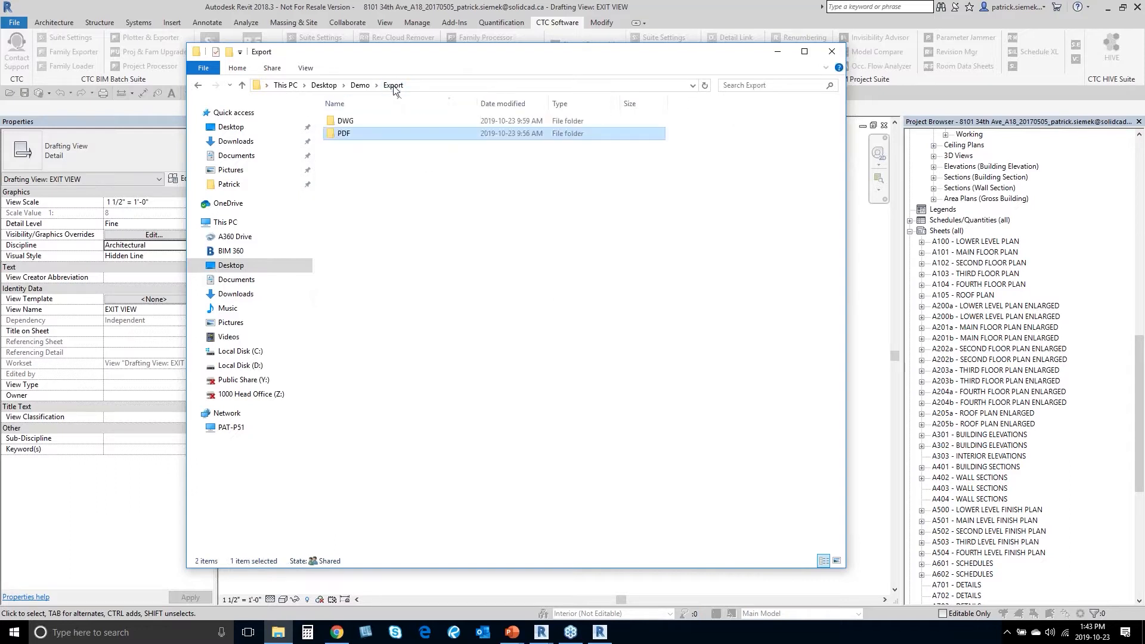
pyautogui.doubleClick(353, 121)
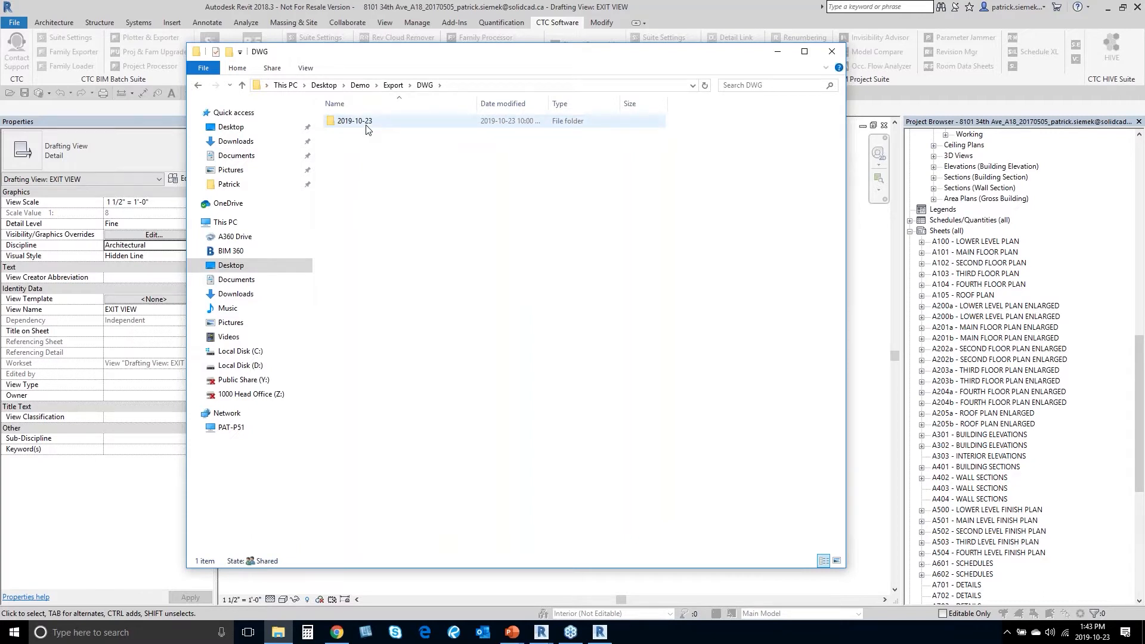
pyautogui.doubleClick(370, 124)
pyautogui.moveTo(478, 103); pyautogui.dragTo(750, 107)
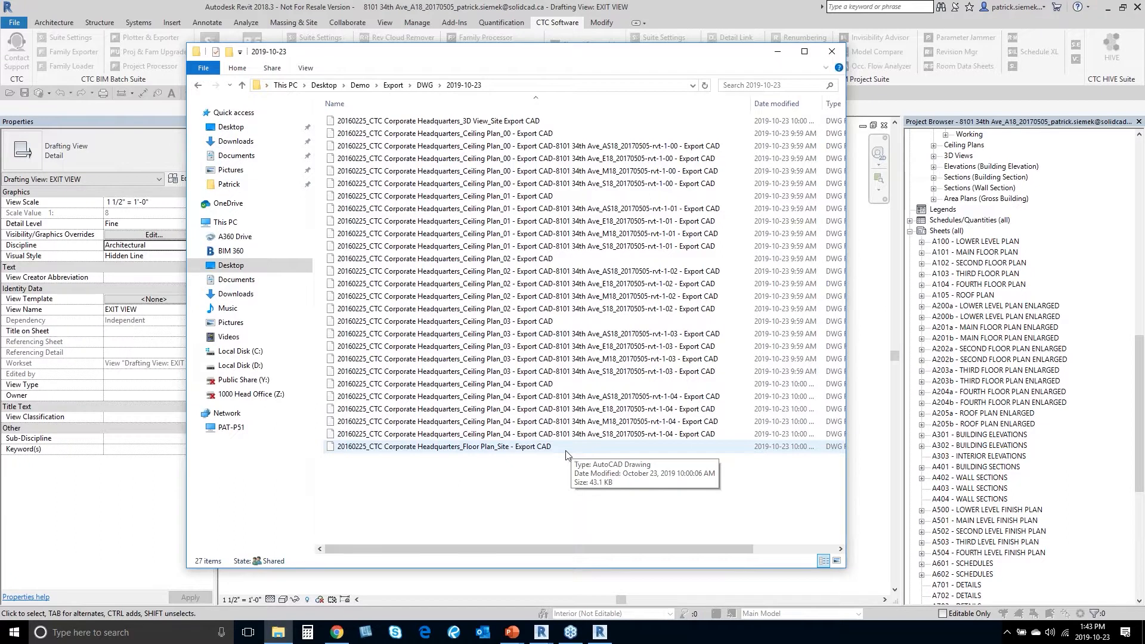
pyautogui.click(522, 135)
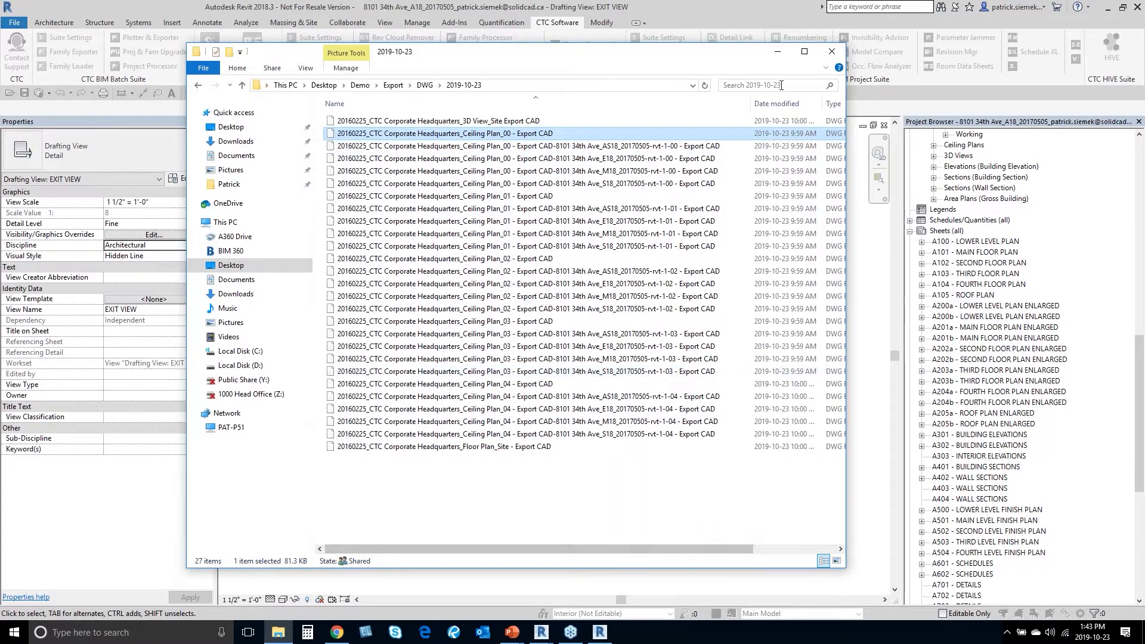
pyautogui.click(778, 58)
pyautogui.moveTo(559, 118); pyautogui.dragTo(548, 131)
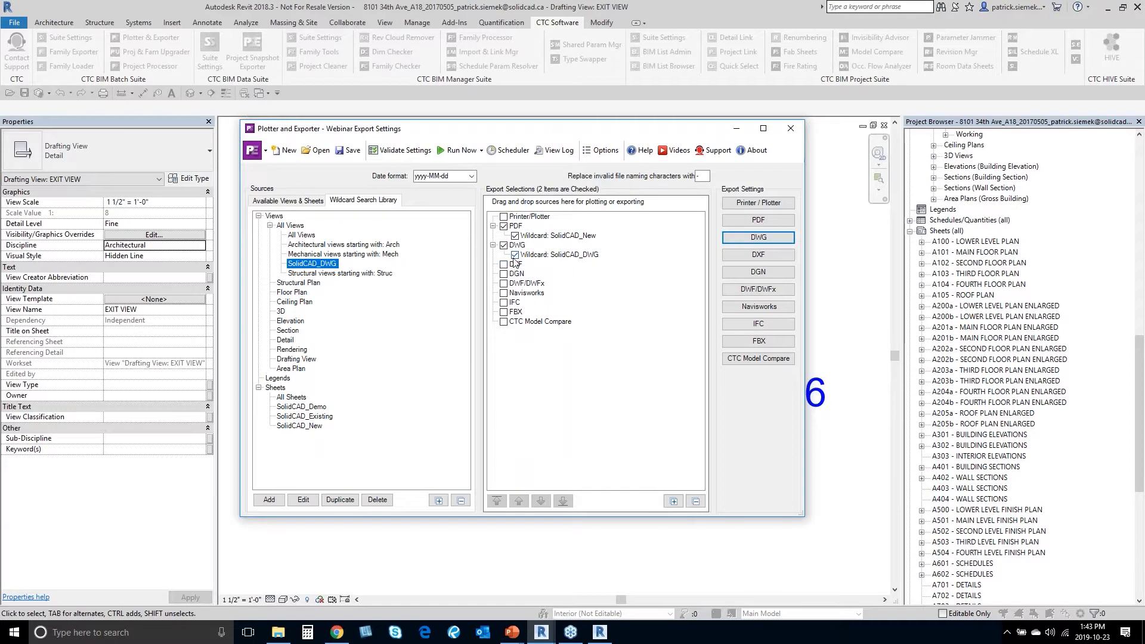
# Step: Open the Scheduler to view the scheduled export tasks list
pyautogui.click(508, 156)
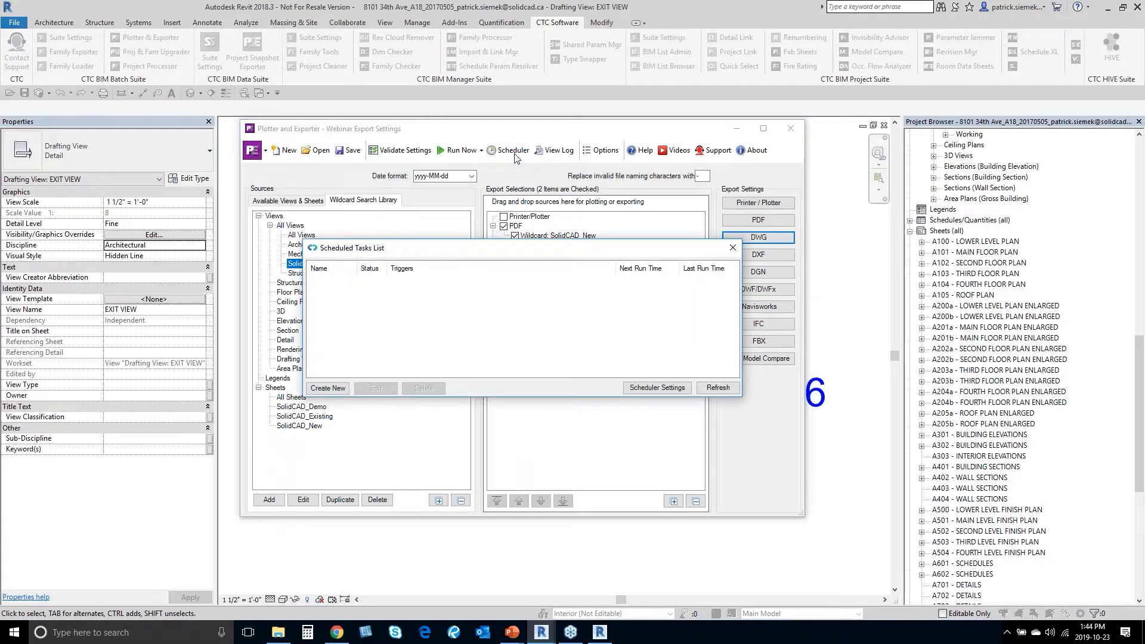
# Step: Create a new scheduled task named 'SolidCAD Export'
pyautogui.moveTo(533, 253); pyautogui.dragTo(530, 198)
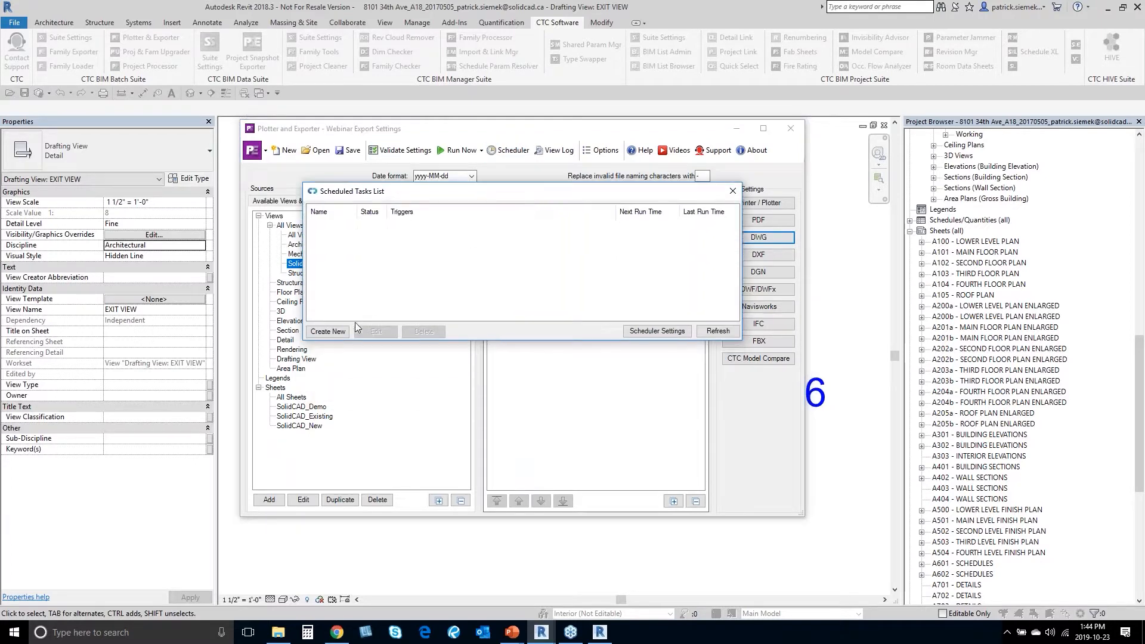
pyautogui.click(329, 332)
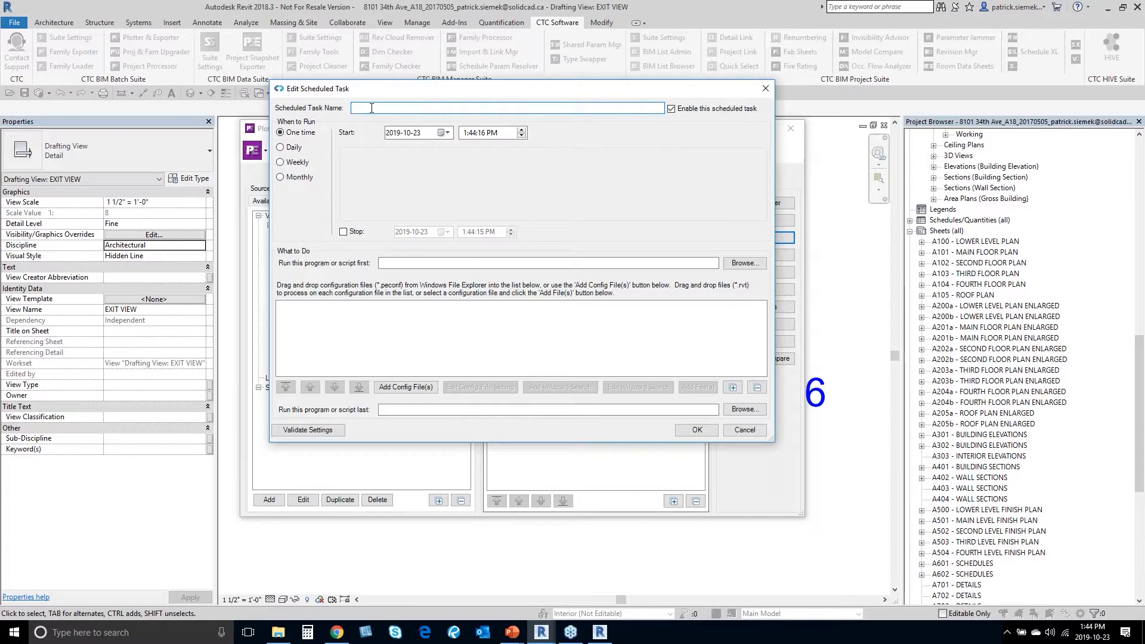
pyautogui.write('SolidCAD Export')
# Step: Set the task to recur weekly on Sundays, starting 2019-10-23
pyautogui.moveTo(408, 98); pyautogui.dragTo(411, 104)
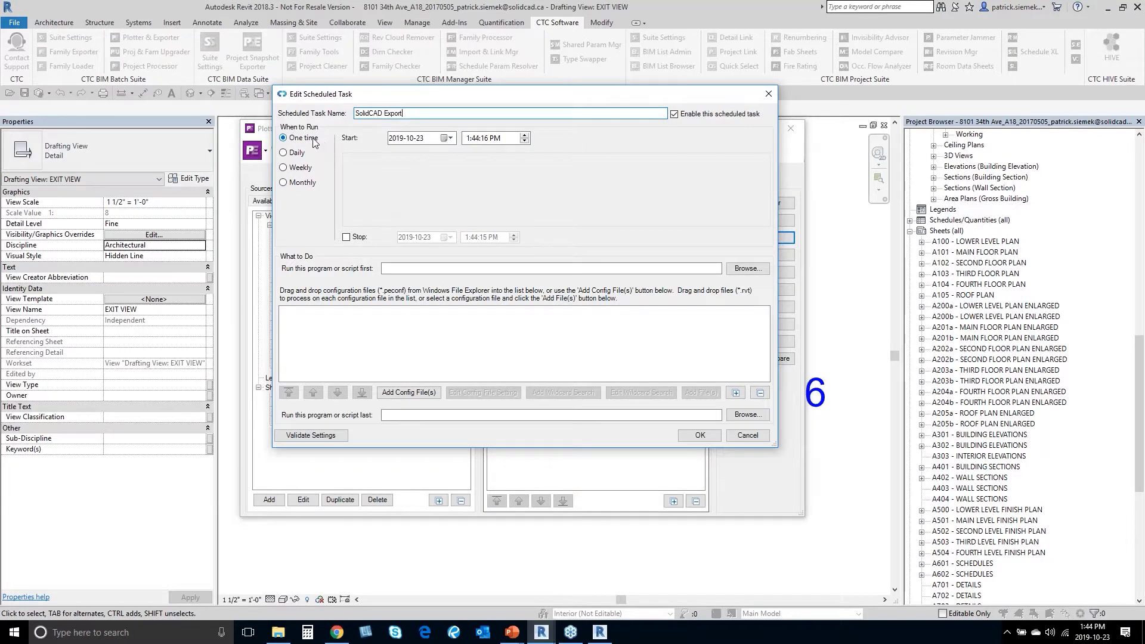
pyautogui.click(295, 153)
pyautogui.click(298, 169)
pyautogui.click(303, 183)
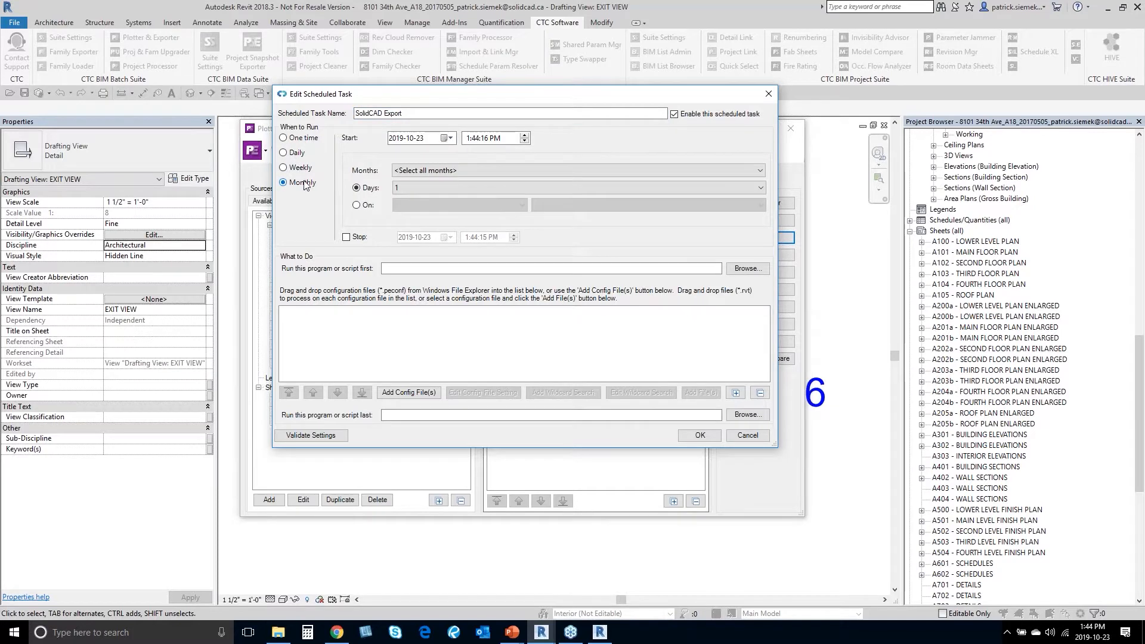
pyautogui.click(303, 173)
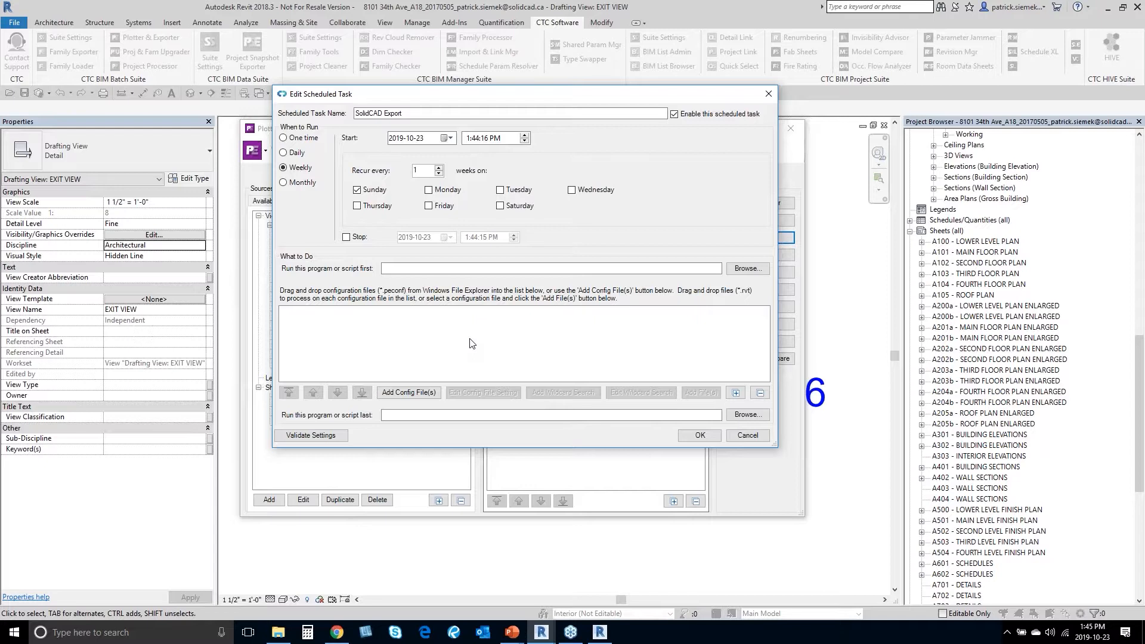
# Step: Add the Webinar Export Settings.peconf configuration file to the SolidCAD Export task
pyautogui.click(431, 396)
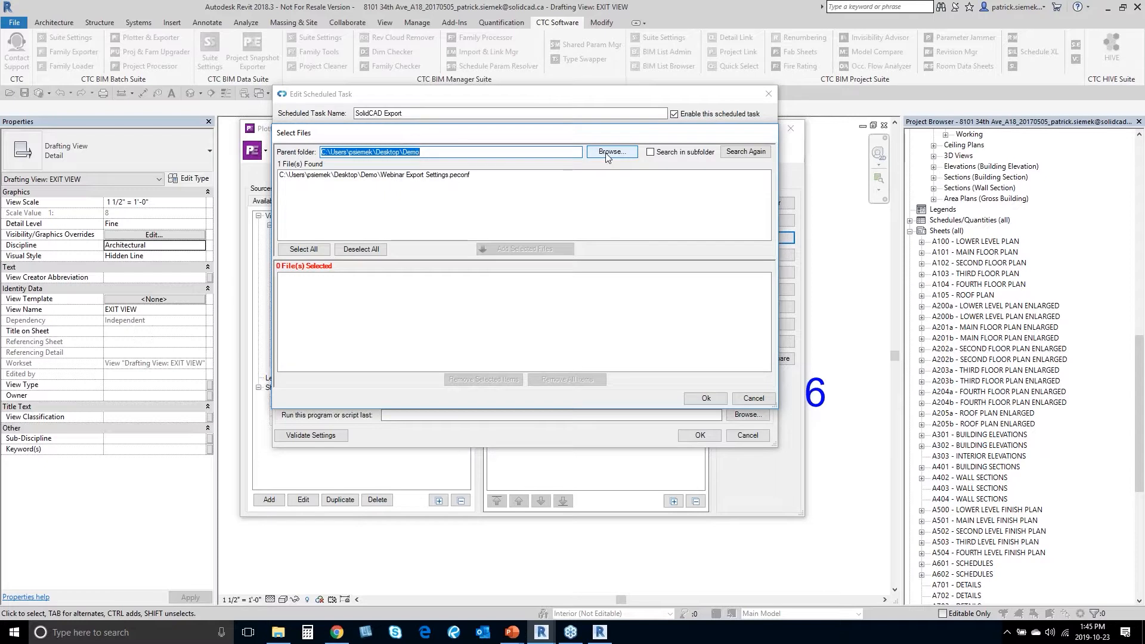
pyautogui.click(439, 198)
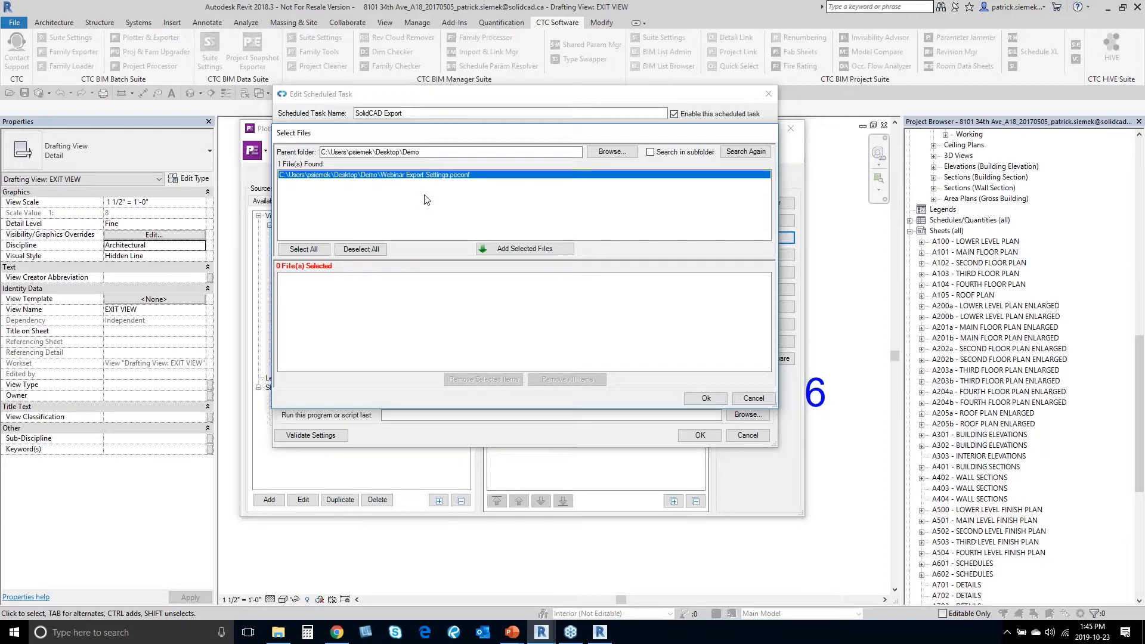
pyautogui.click(524, 249)
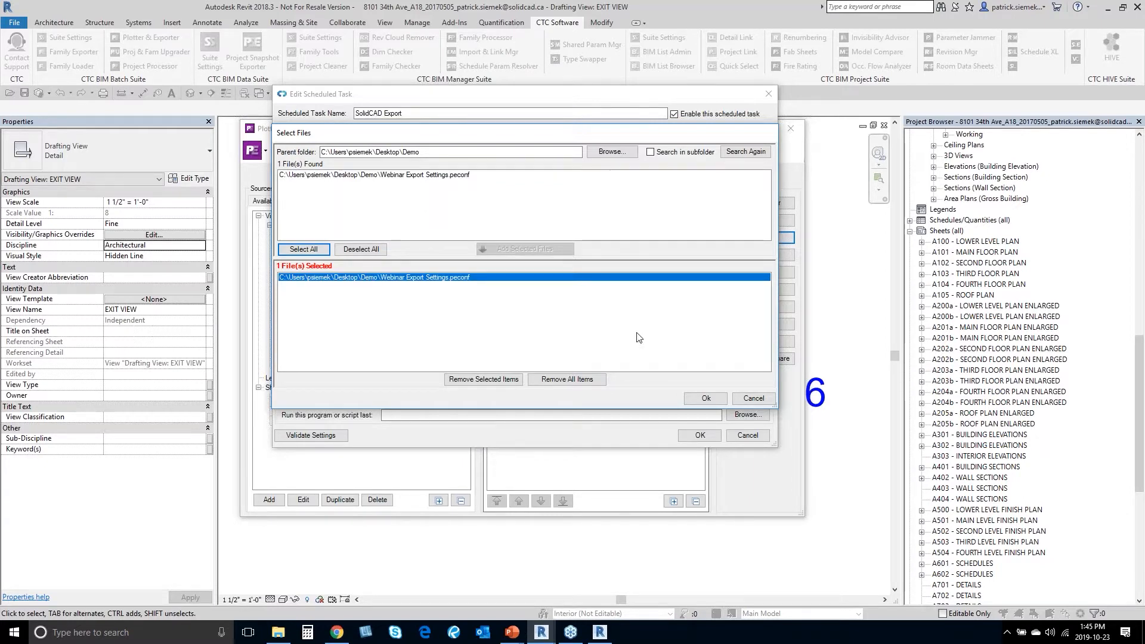
pyautogui.click(696, 398)
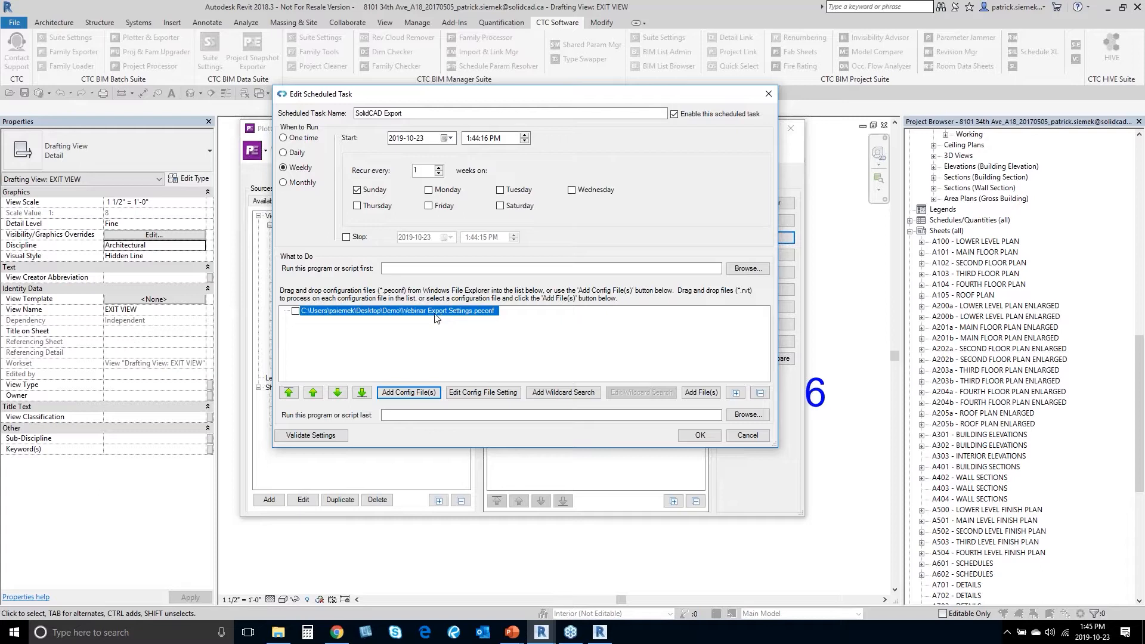
pyautogui.click(700, 392)
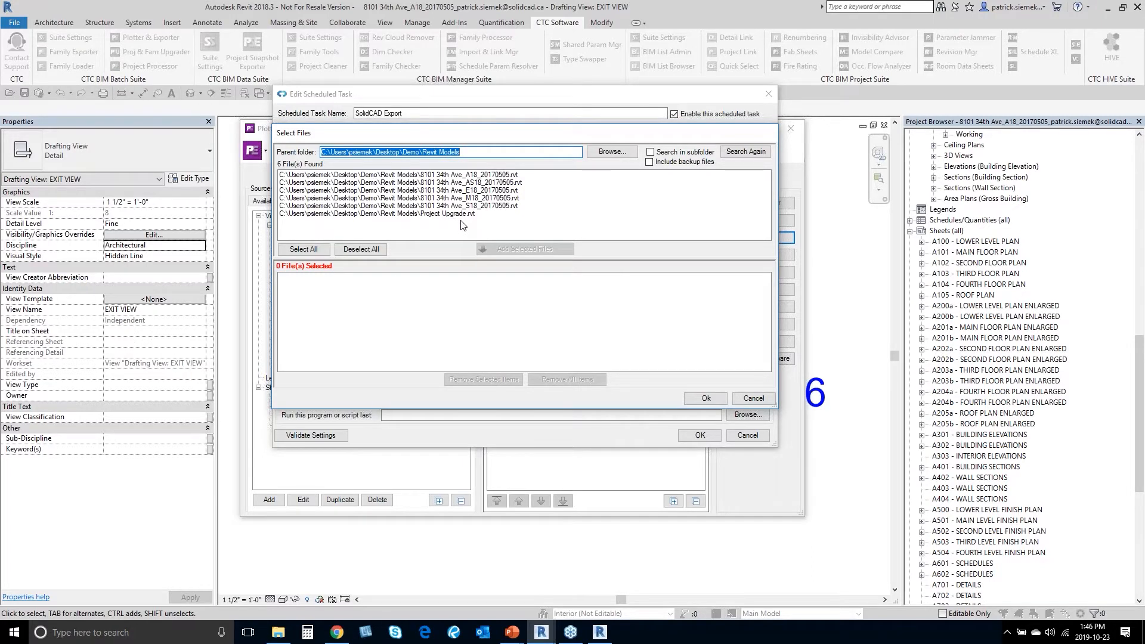
pyautogui.click(495, 175)
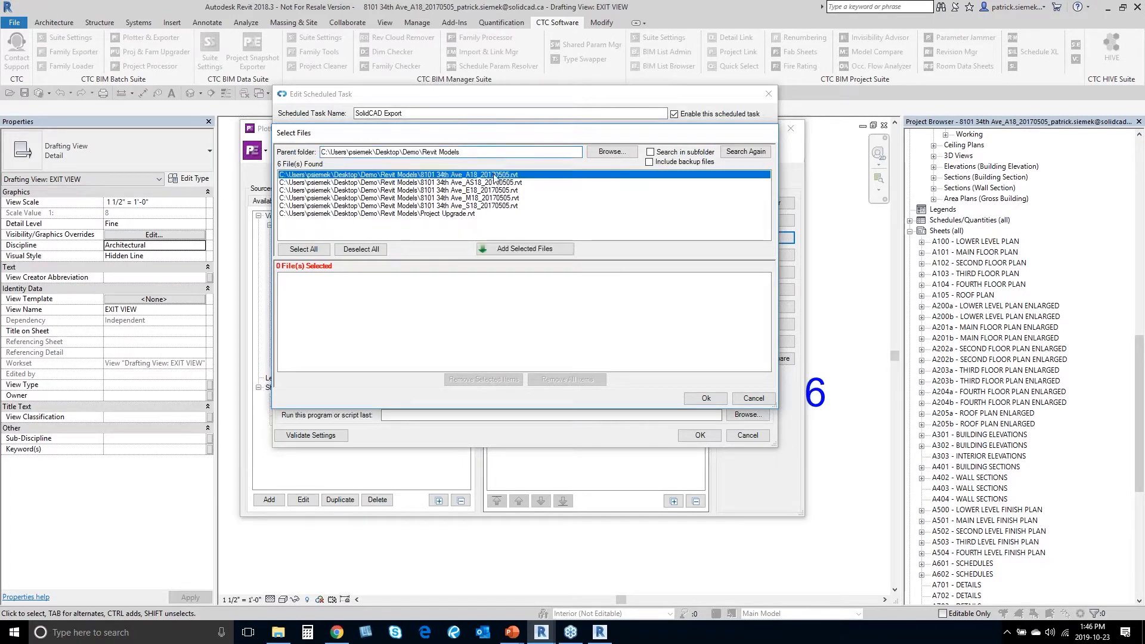
pyautogui.keyDown('ctrl'); pyautogui.click(491, 190); pyautogui.keyUp('ctrl')
pyautogui.keyDown('ctrl'); pyautogui.click(489, 205); pyautogui.keyUp('ctrl')
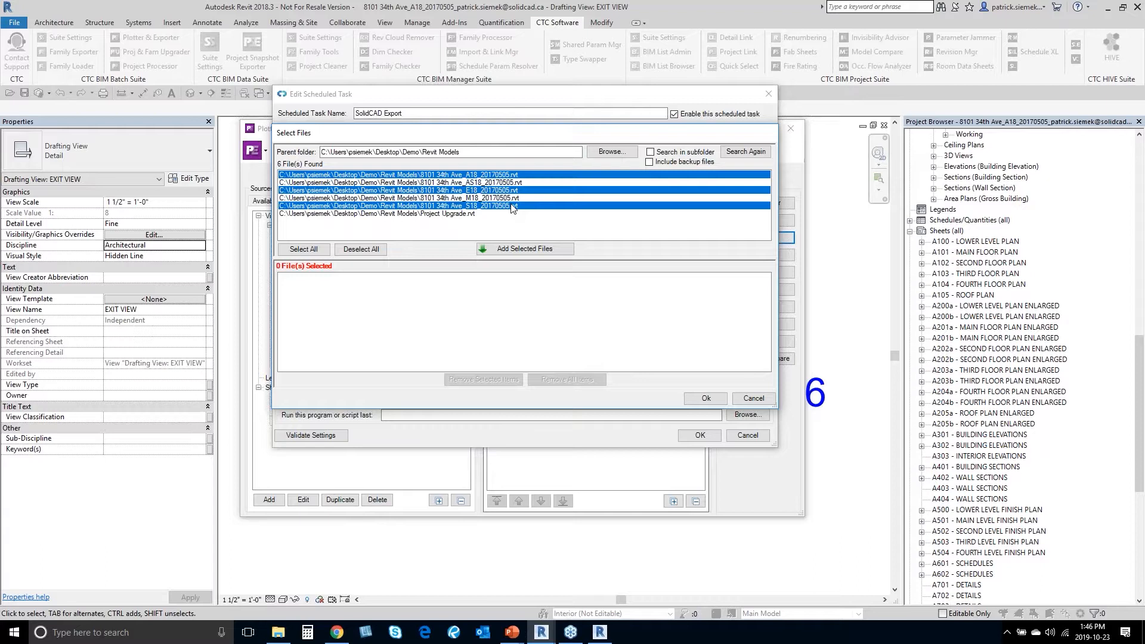
pyautogui.click(534, 249)
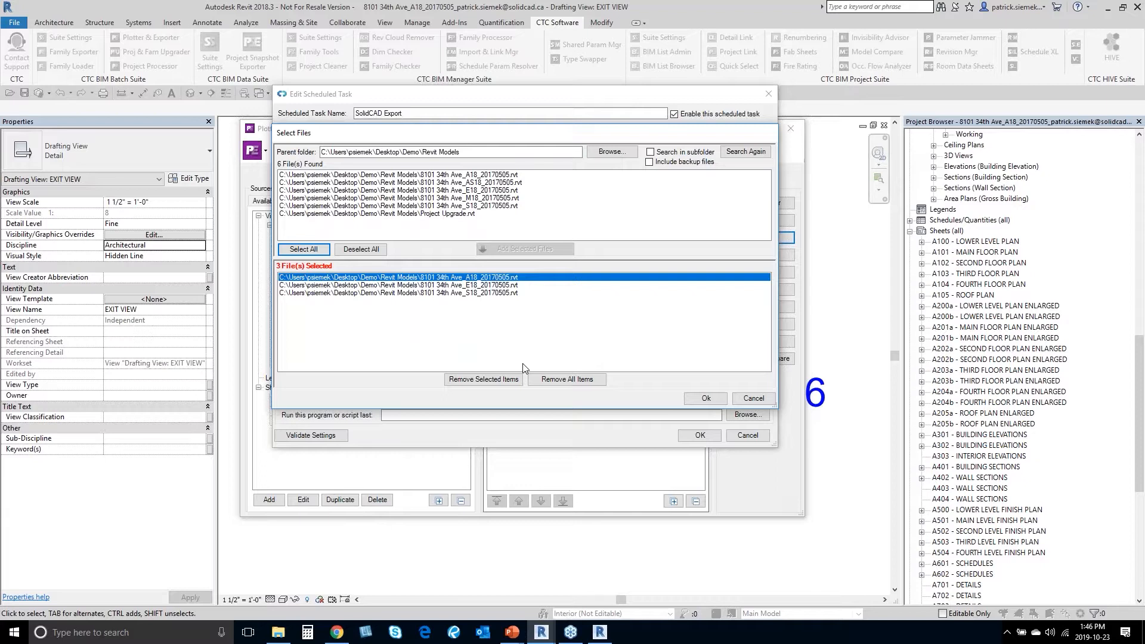
pyautogui.click(696, 399)
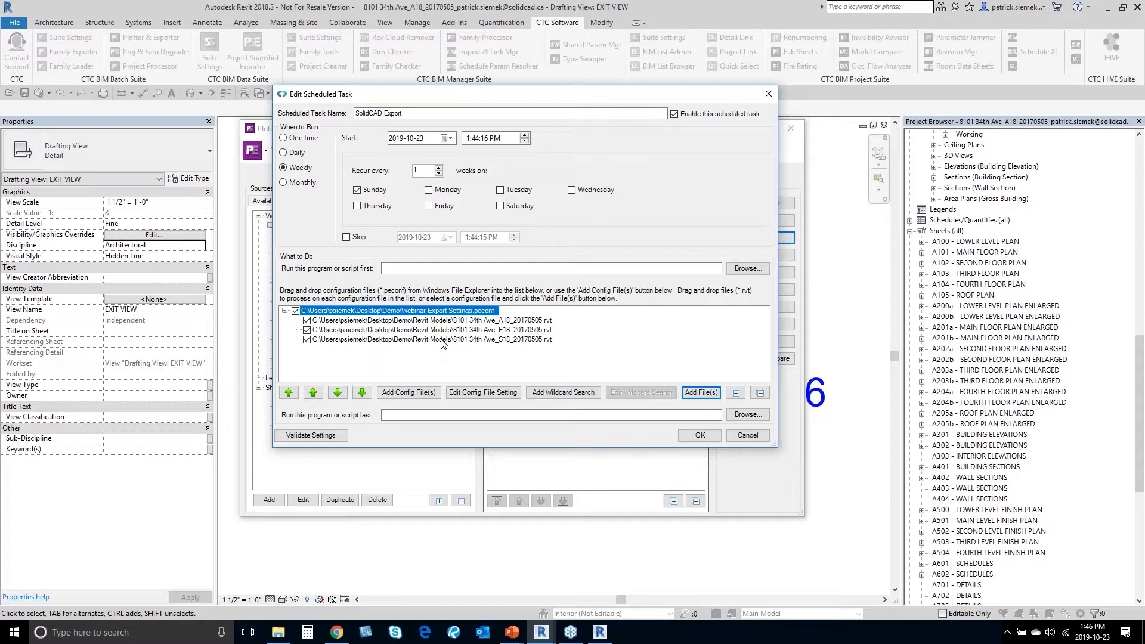
# Step: Save the SolidCAD Export task so it shows Ready, next running 10/27/2019 at 1:44 PM
pyautogui.click(685, 438)
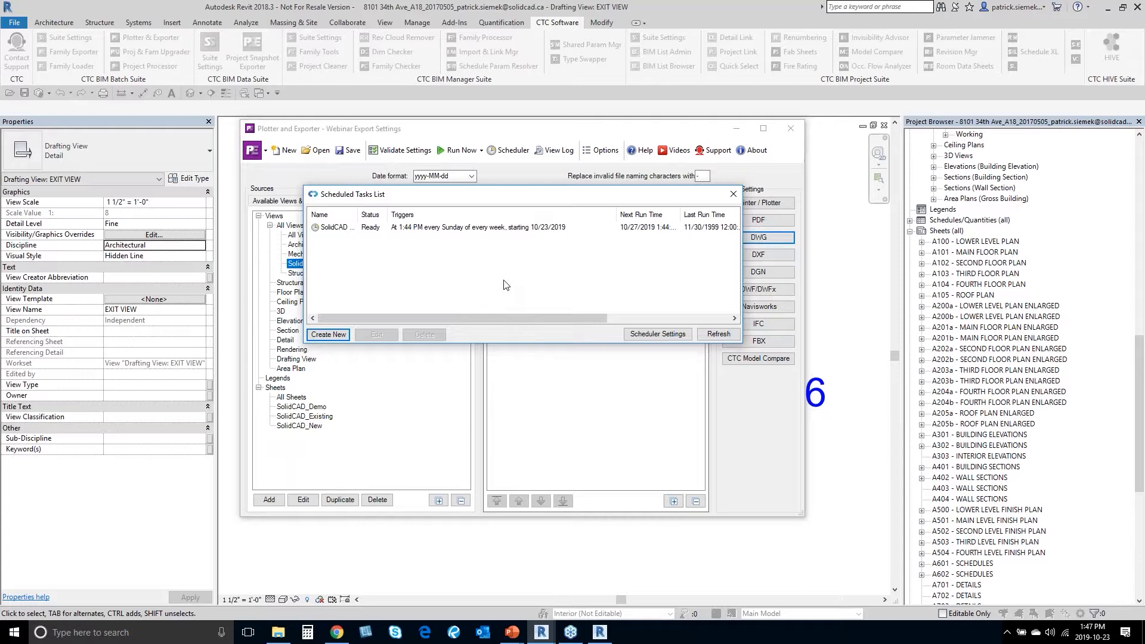
# Step: Close the Scheduled Tasks List and view the general Options without changing anything
pyautogui.click(732, 196)
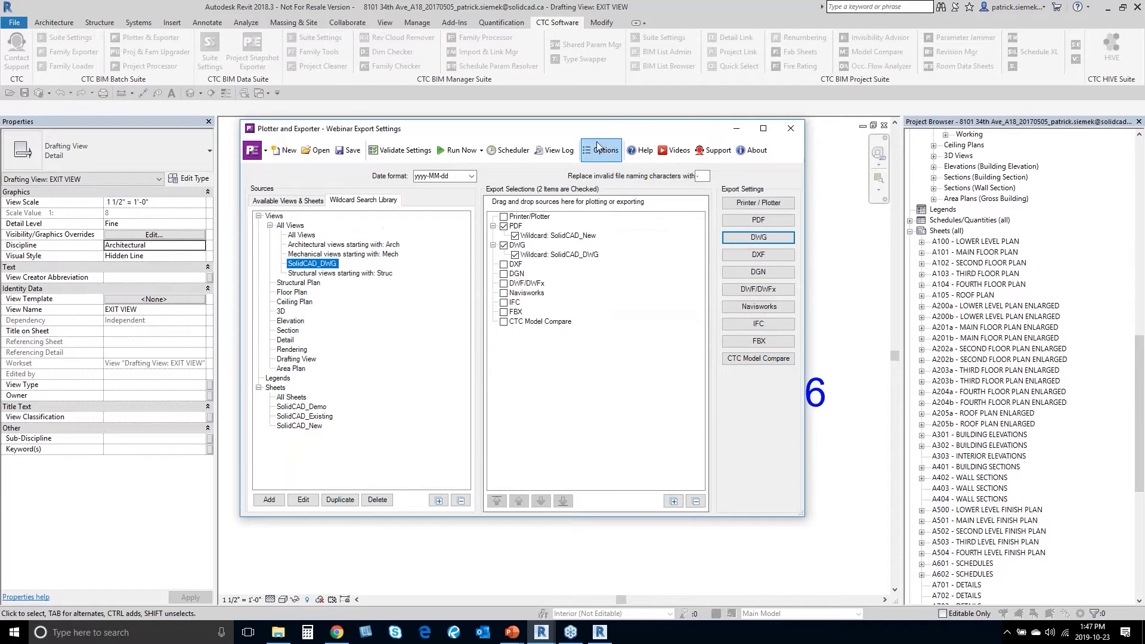
pyautogui.moveTo(590, 132); pyautogui.dragTo(593, 122)
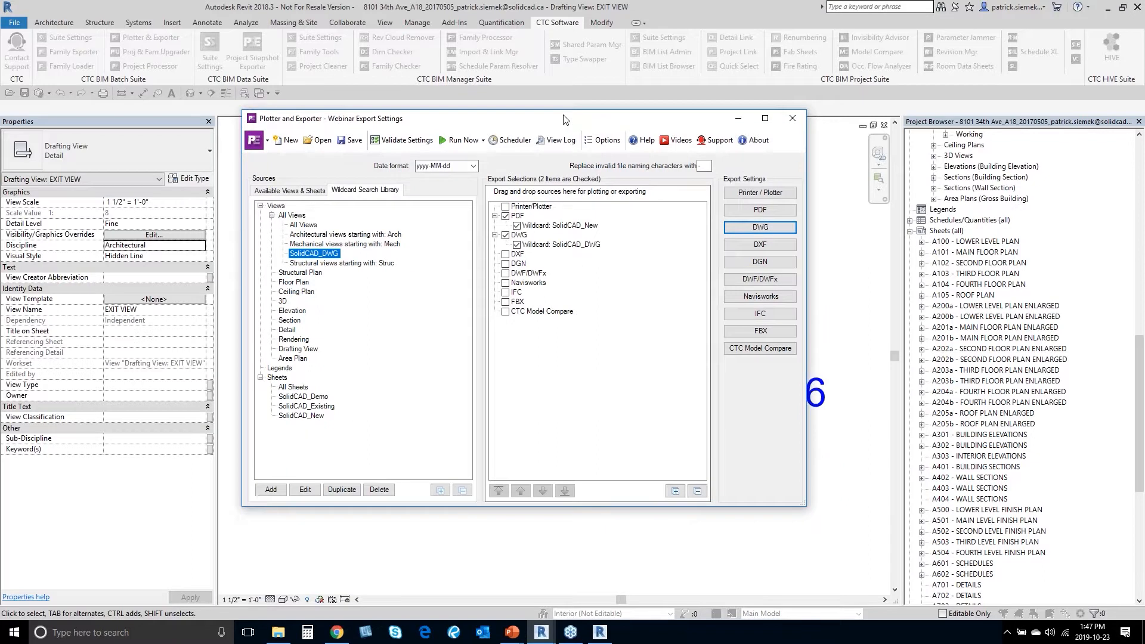
pyautogui.click(603, 141)
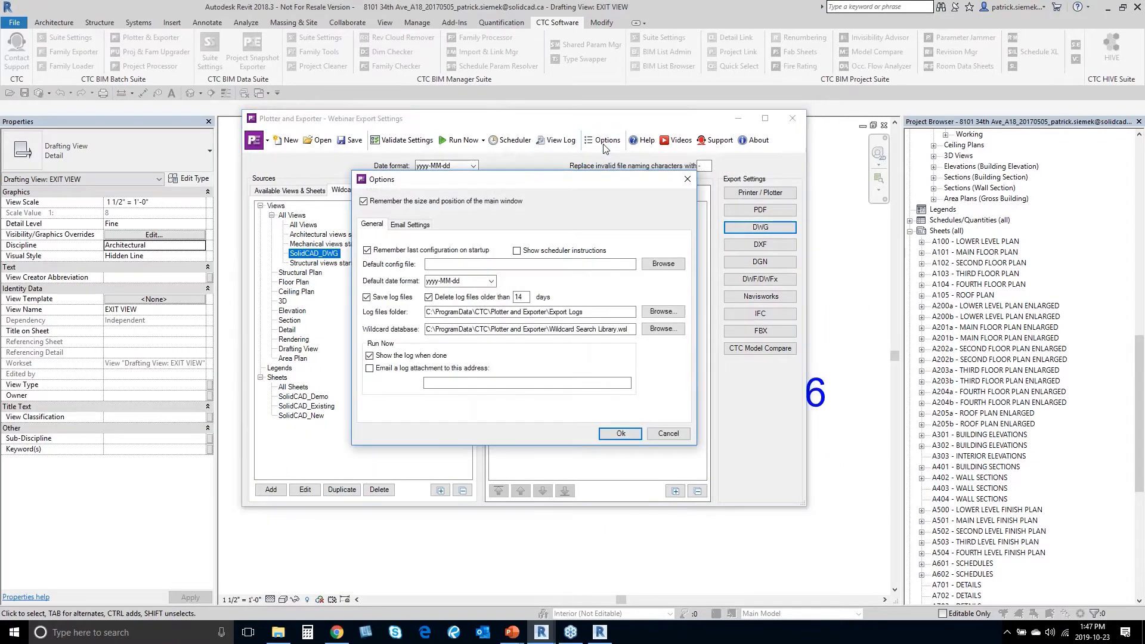
pyautogui.click(687, 179)
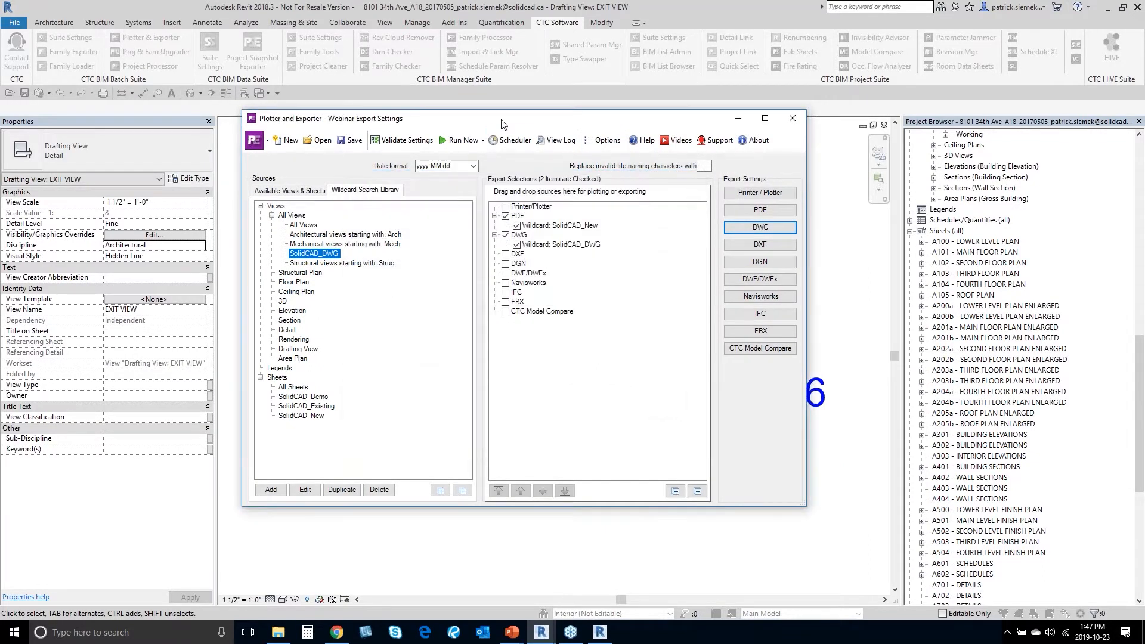
# Step: Choose Run Now on the current project, then decline running the export
pyautogui.moveTo(506, 125); pyautogui.dragTo(529, 120)
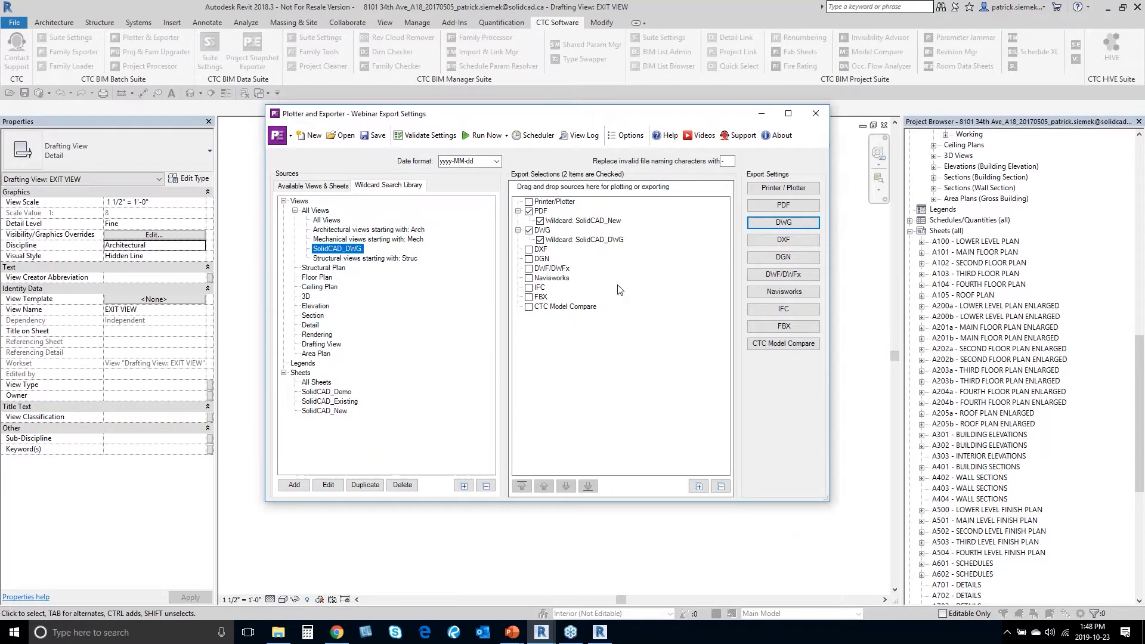
pyautogui.click(504, 140)
pyautogui.click(499, 154)
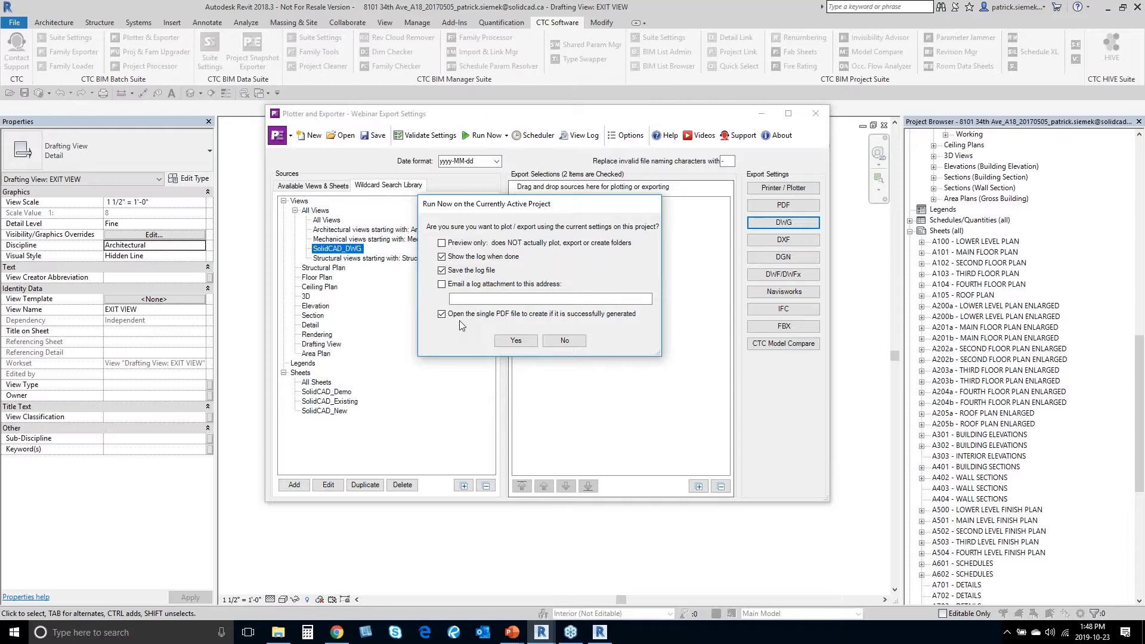
pyautogui.click(581, 349)
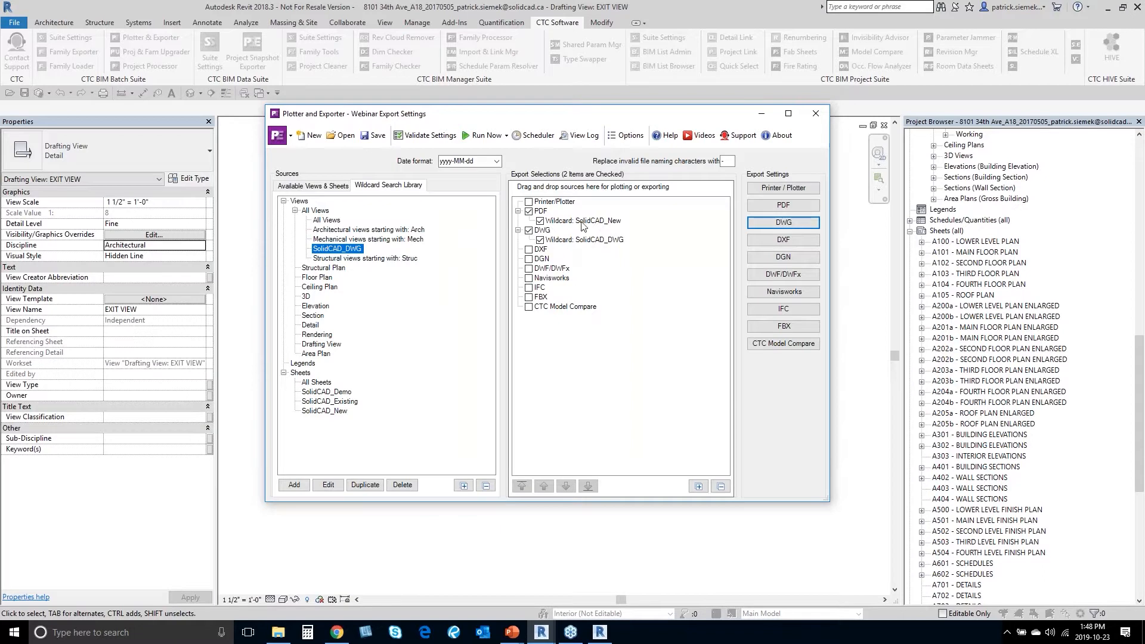
# Step: Add SolidCAD_Existing and SolidCAD_Demo to PDF export, moving SolidCAD_Existing to the top
pyautogui.moveTo(339, 402); pyautogui.dragTo(544, 216)
pyautogui.moveTo(335, 393); pyautogui.dragTo(551, 222)
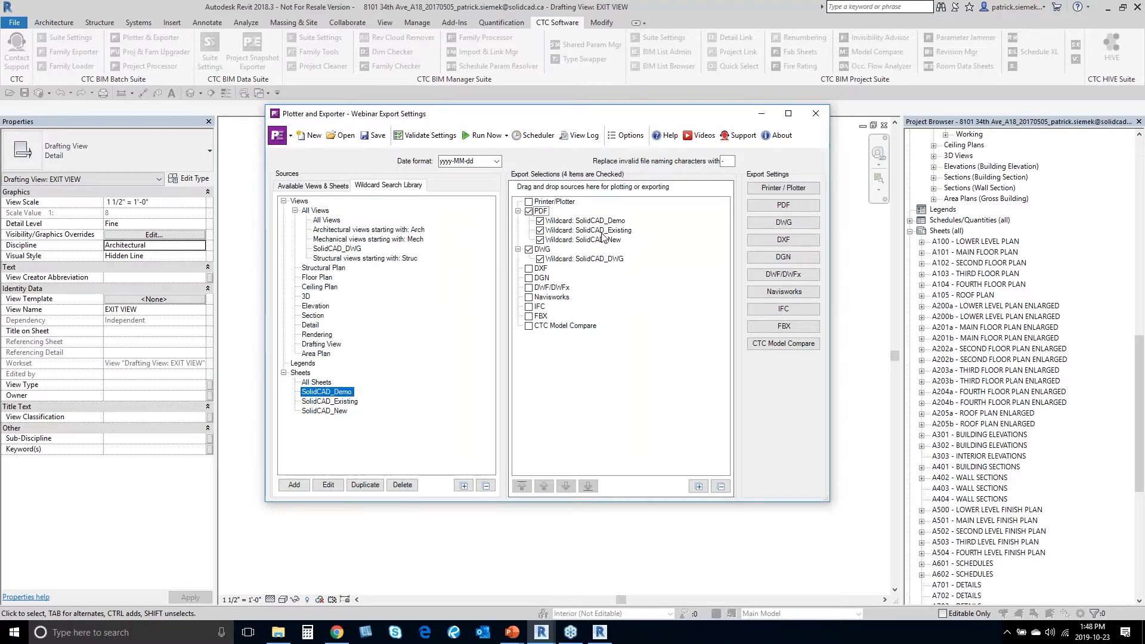
pyautogui.click(605, 233)
pyautogui.click(543, 486)
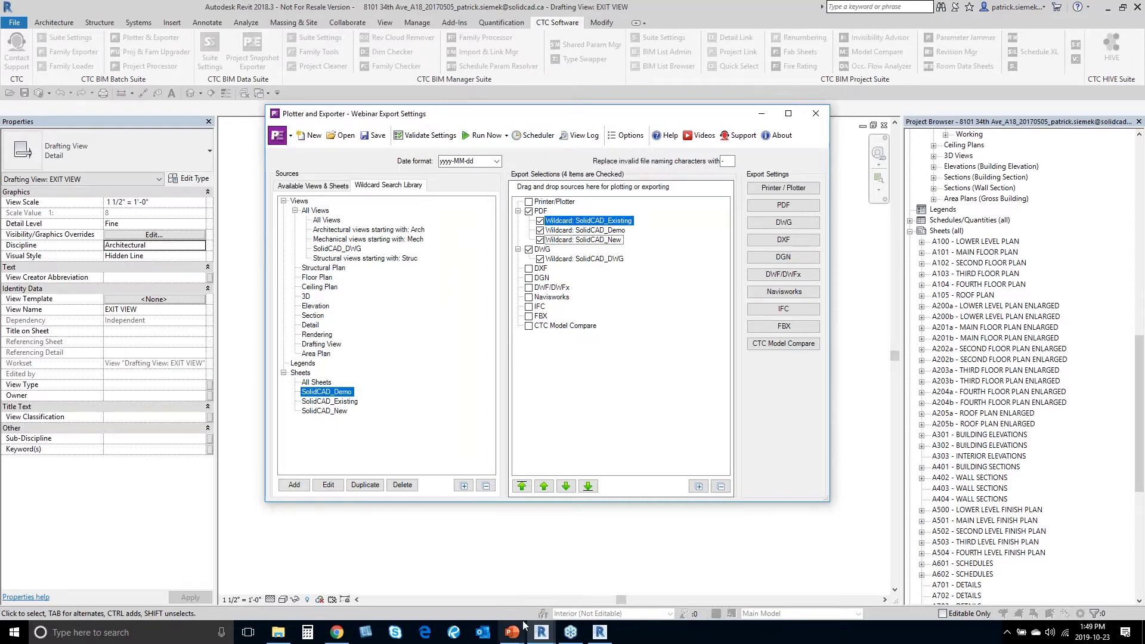
pyautogui.press('super+Tab')
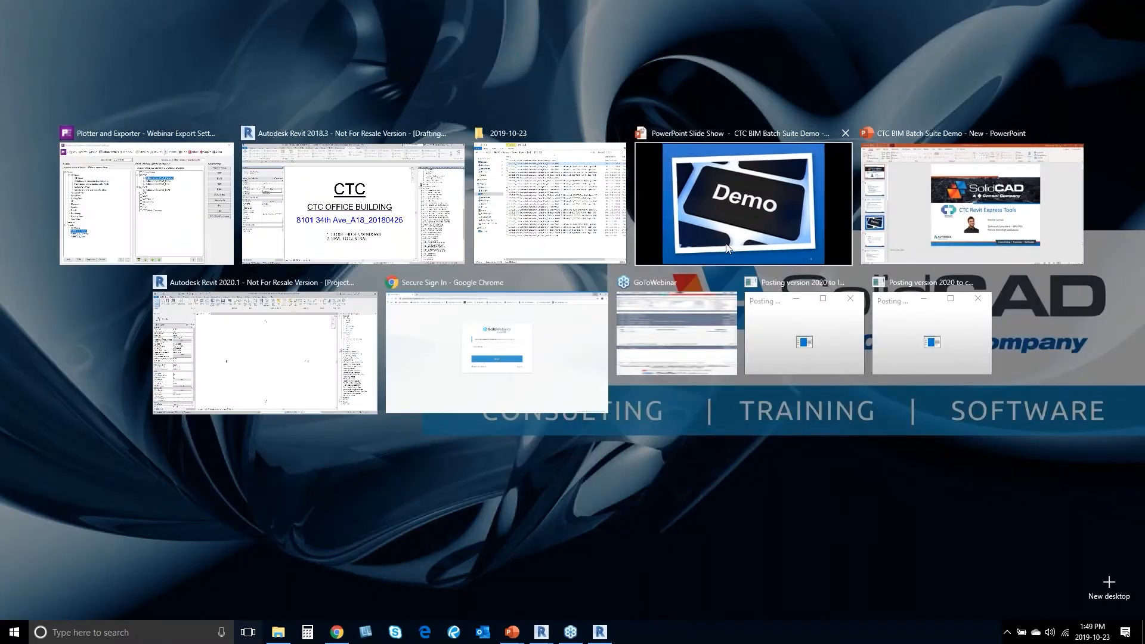
# Step: Bring the slideshow forward and advance past the issues and Family Exporter slides to slide 7
pyautogui.click(728, 248)
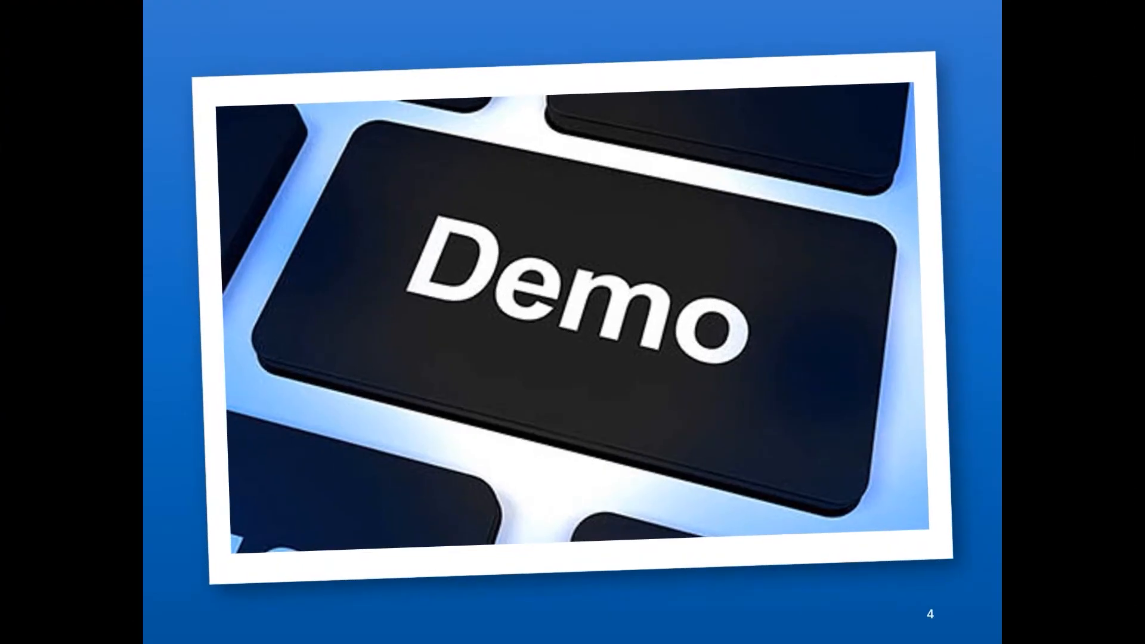
pyautogui.press('Right')
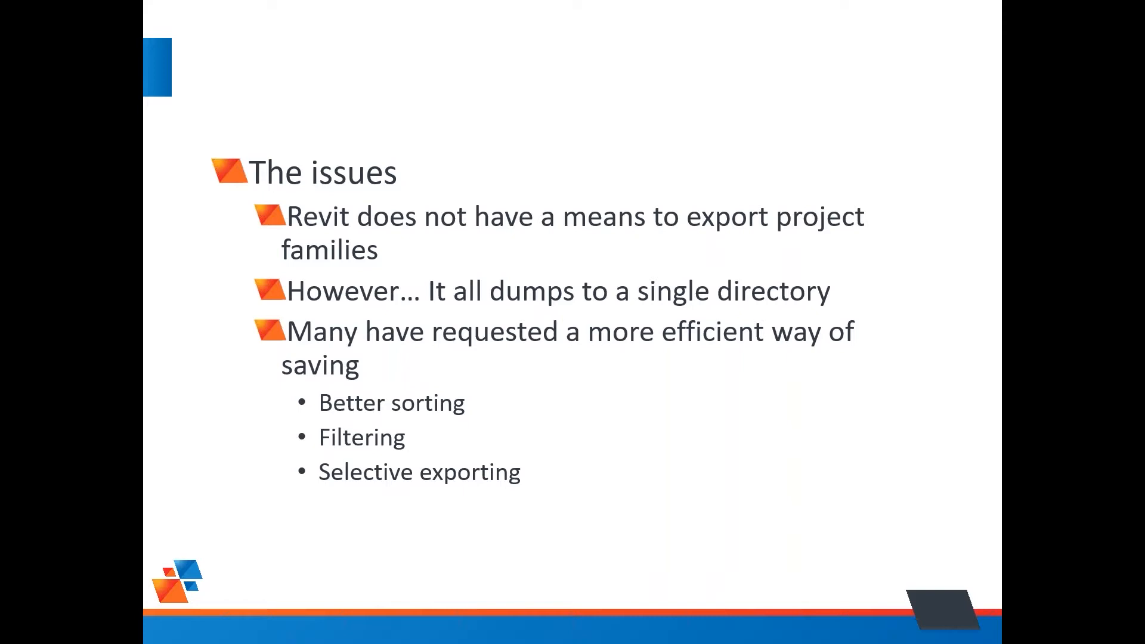
pyautogui.press('Right')
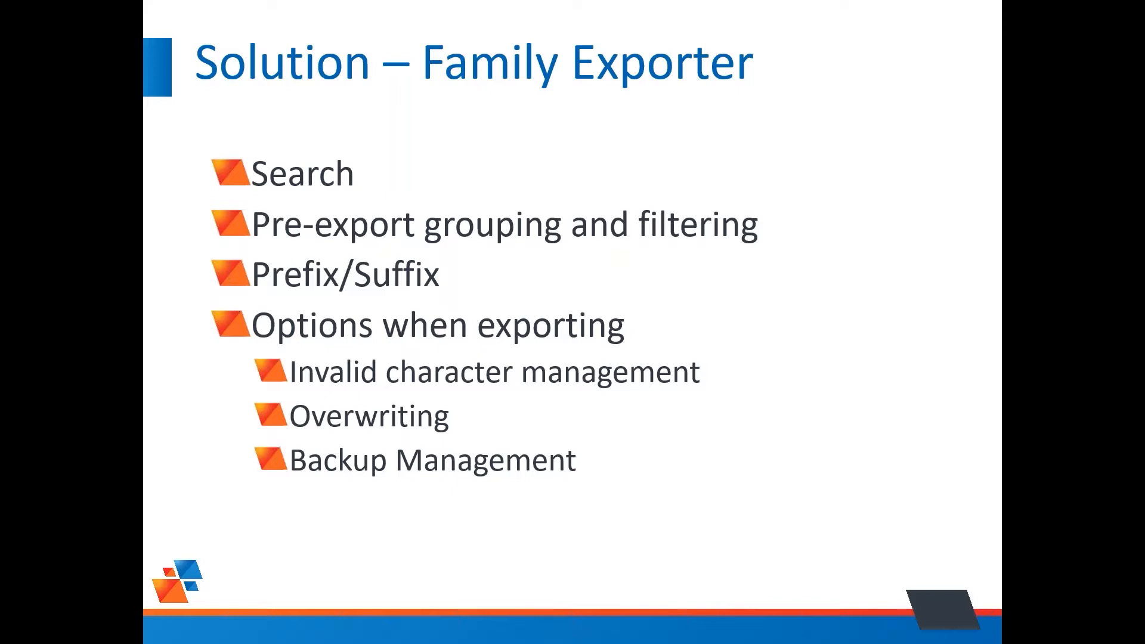
pyautogui.press('Right')
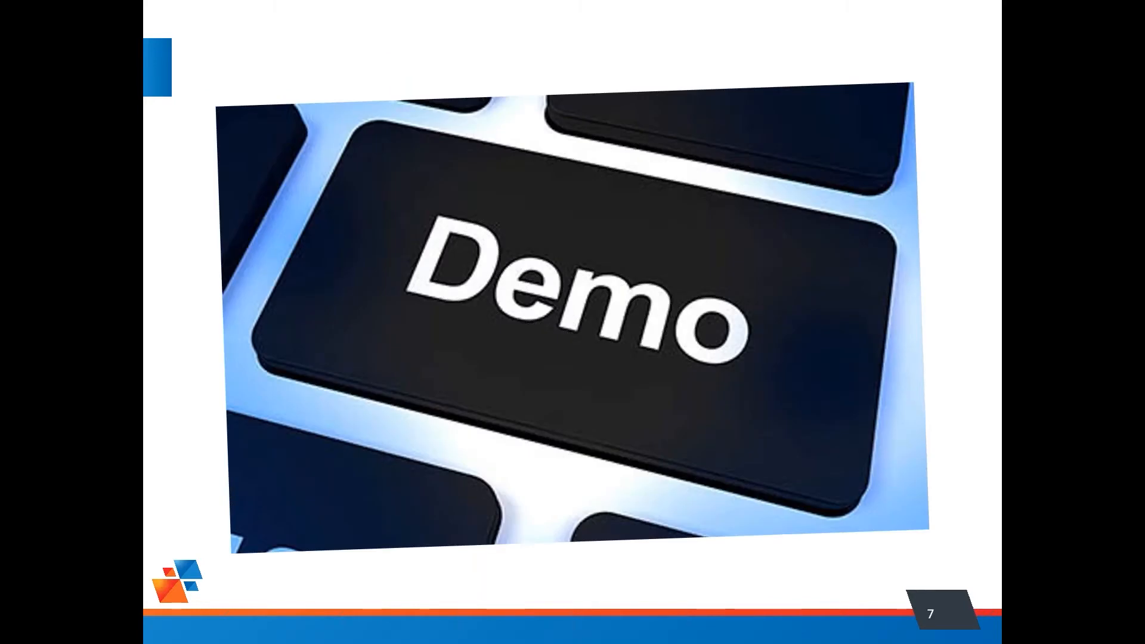
# Step: Return to Revit and close the Plotter and Exporter, discarding its unsaved changes
pyautogui.hotkey('alt', 'Tab')
pyautogui.click(576, 231)
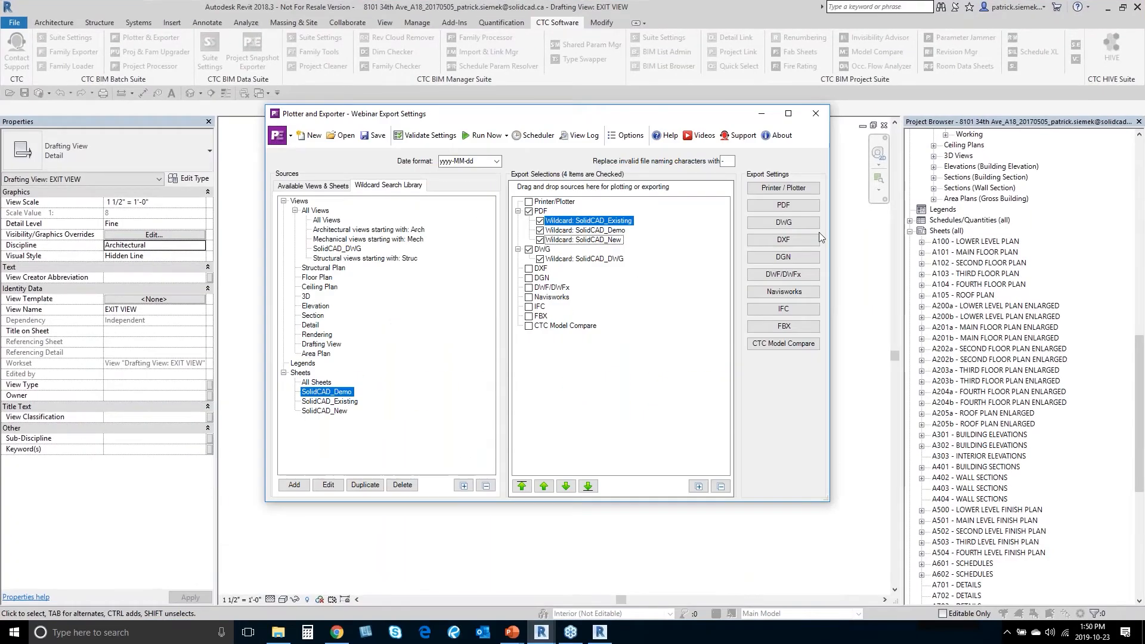
pyautogui.click(815, 113)
pyautogui.click(617, 337)
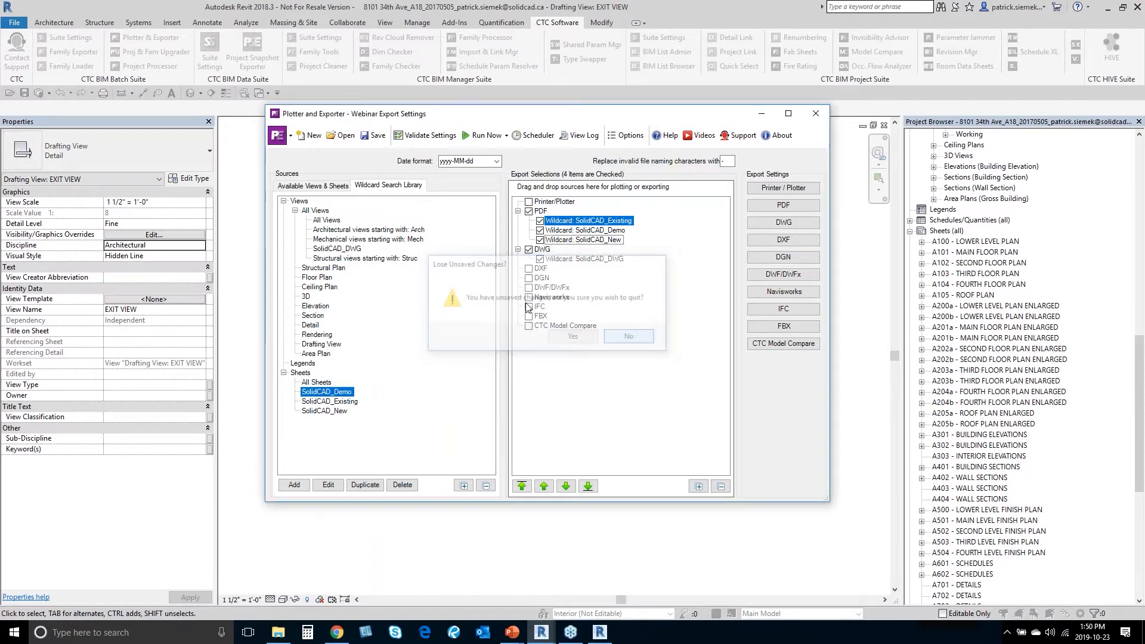
pyautogui.click(815, 113)
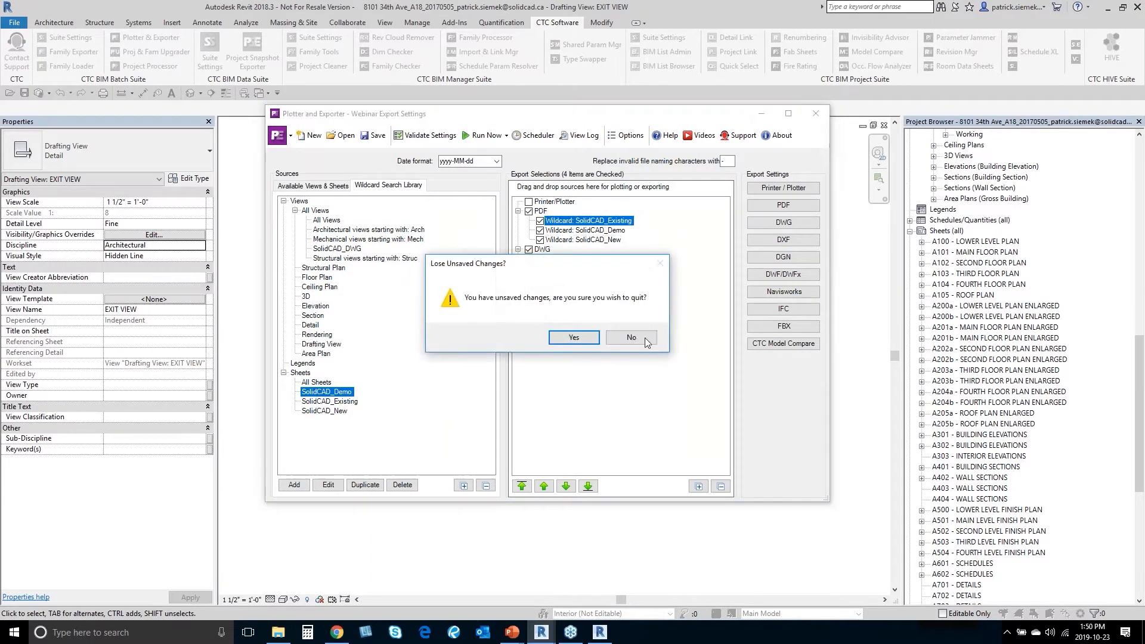
pyautogui.click(636, 335)
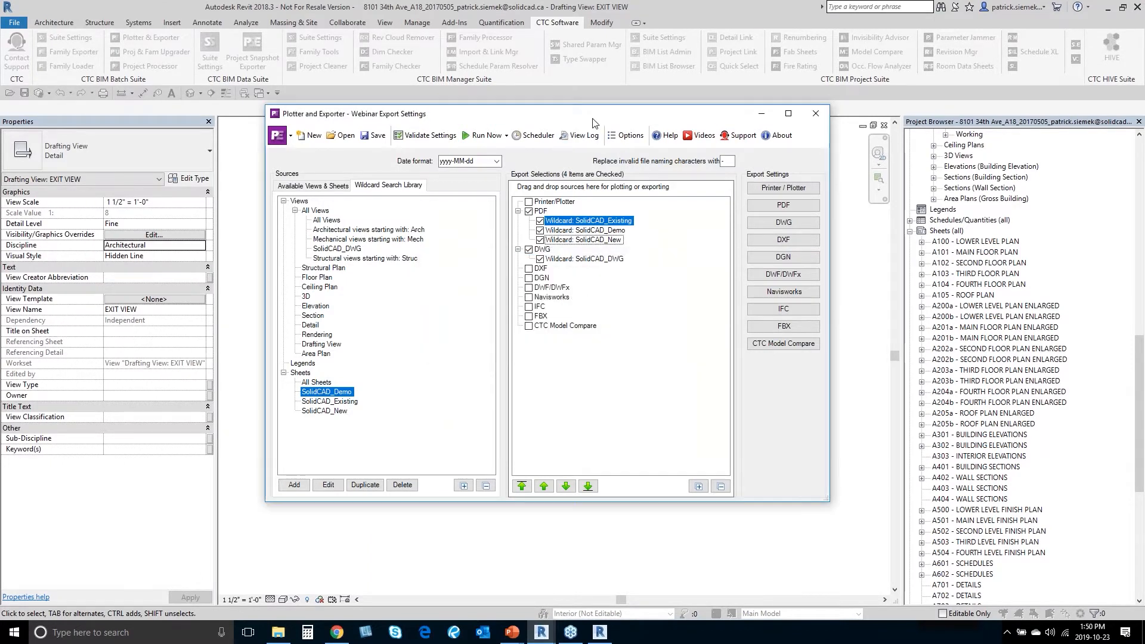
pyautogui.click(786, 144)
pyautogui.click(543, 366)
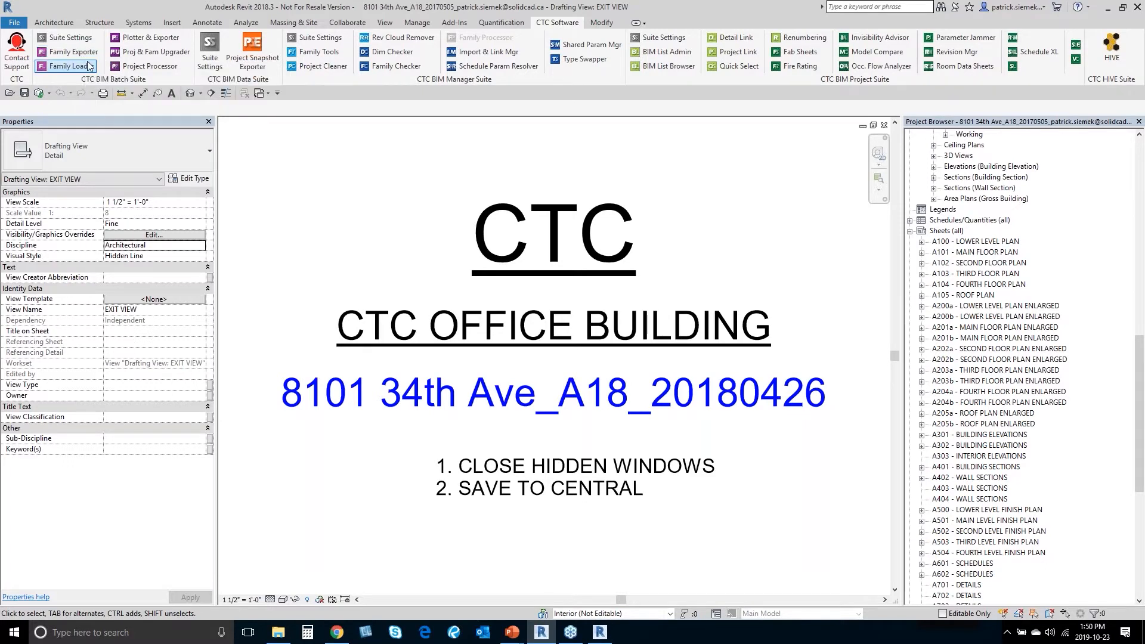
# Step: Open the Family Exporter and search the families for 'door'
pyautogui.click(89, 55)
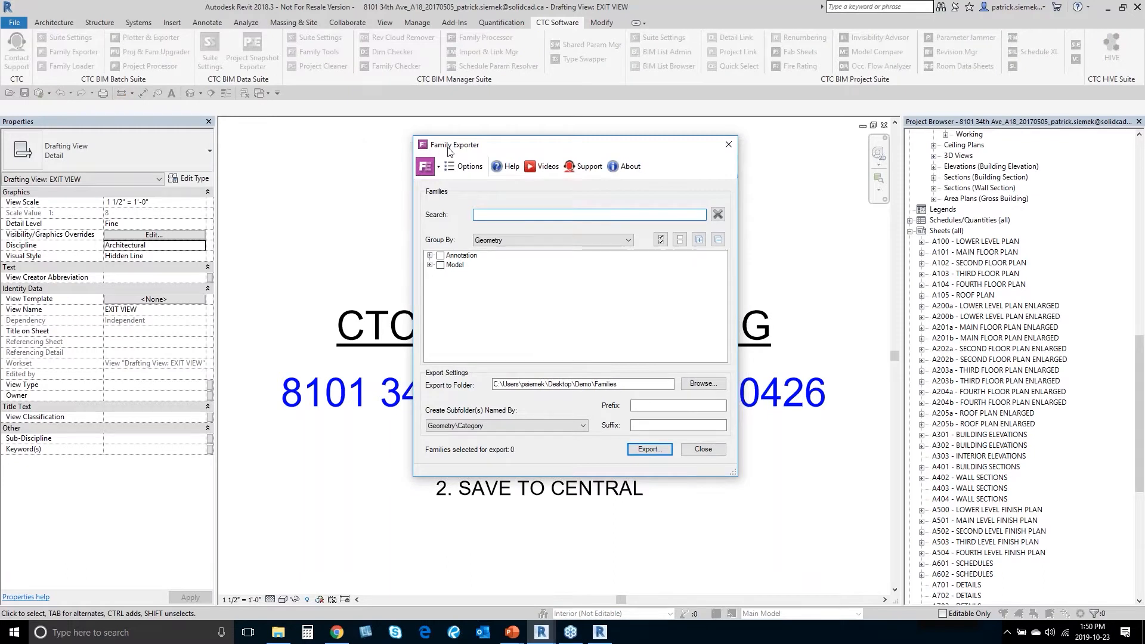
pyautogui.moveTo(451, 150); pyautogui.dragTo(439, 137)
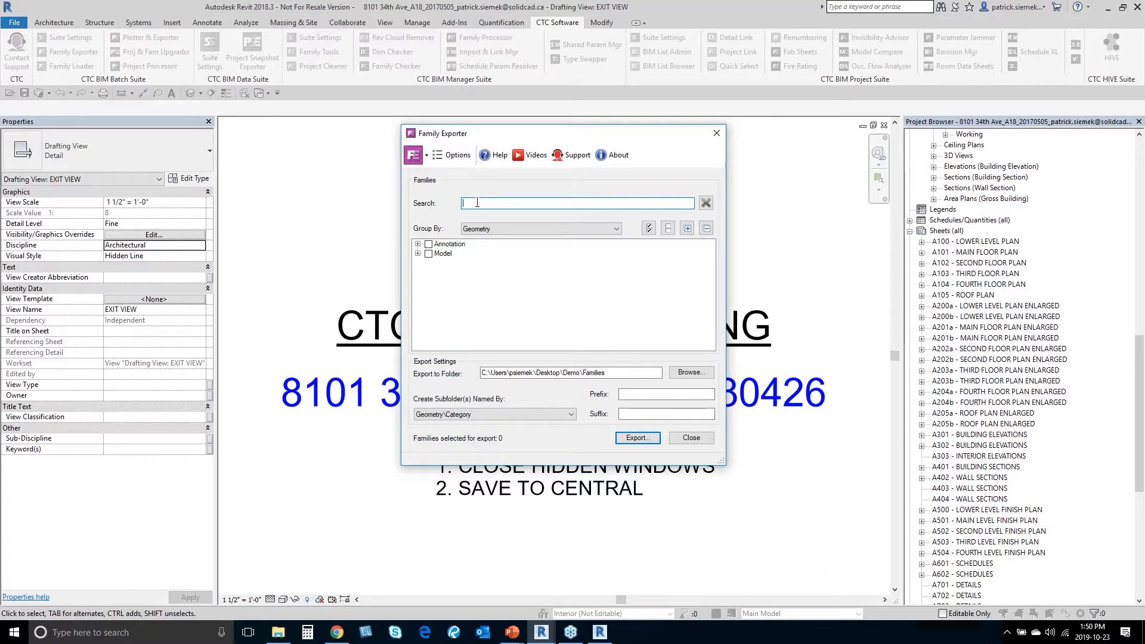
pyautogui.write('oor')
pyautogui.click(499, 288)
# Step: Set Group By to <None>, search 'single', then clear the search filter
pyautogui.click(494, 228)
pyautogui.click(495, 239)
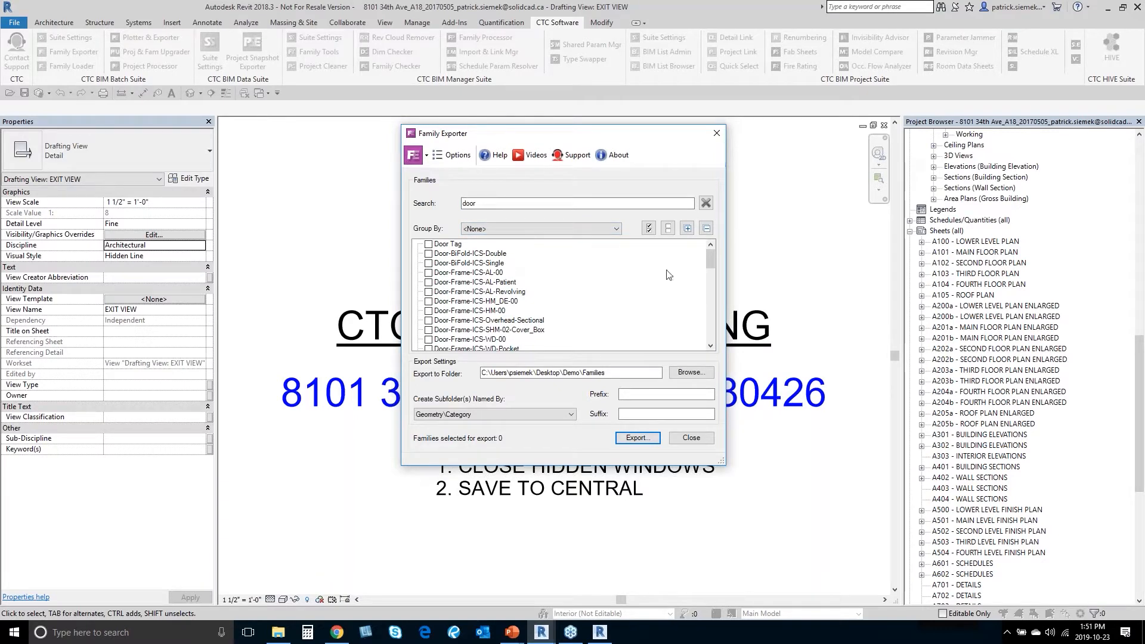
pyautogui.moveTo(709, 260)
pyautogui.mouseDown()
pyautogui.moveTo(703, 330)
pyautogui.moveTo(705, 256)
pyautogui.mouseUp()
pyautogui.doubleClick(530, 202)
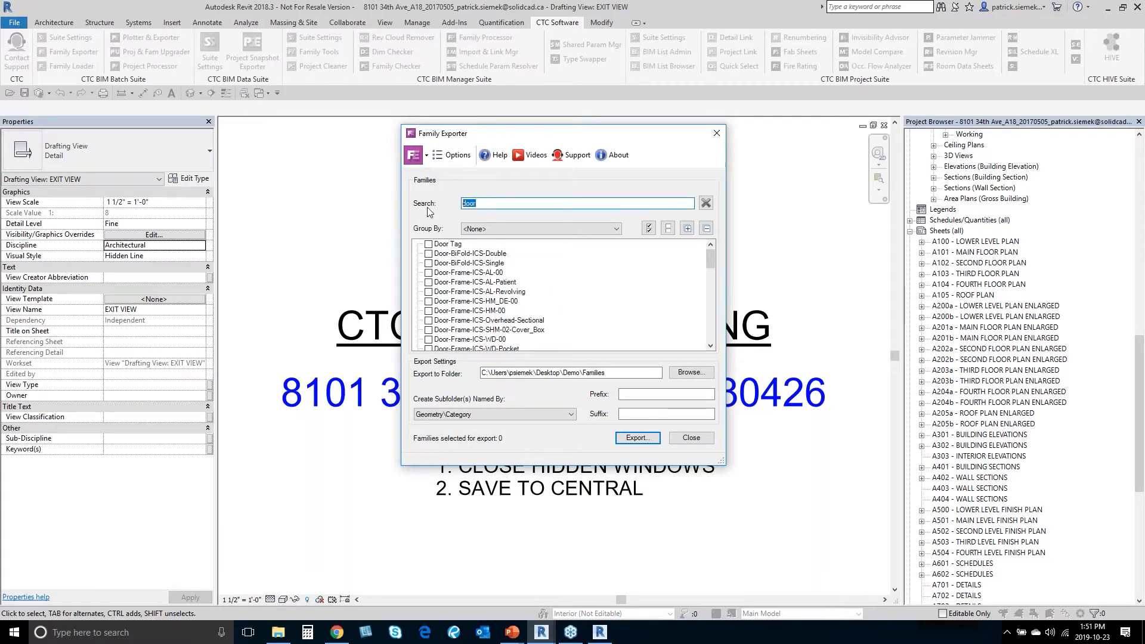
pyautogui.write('single')
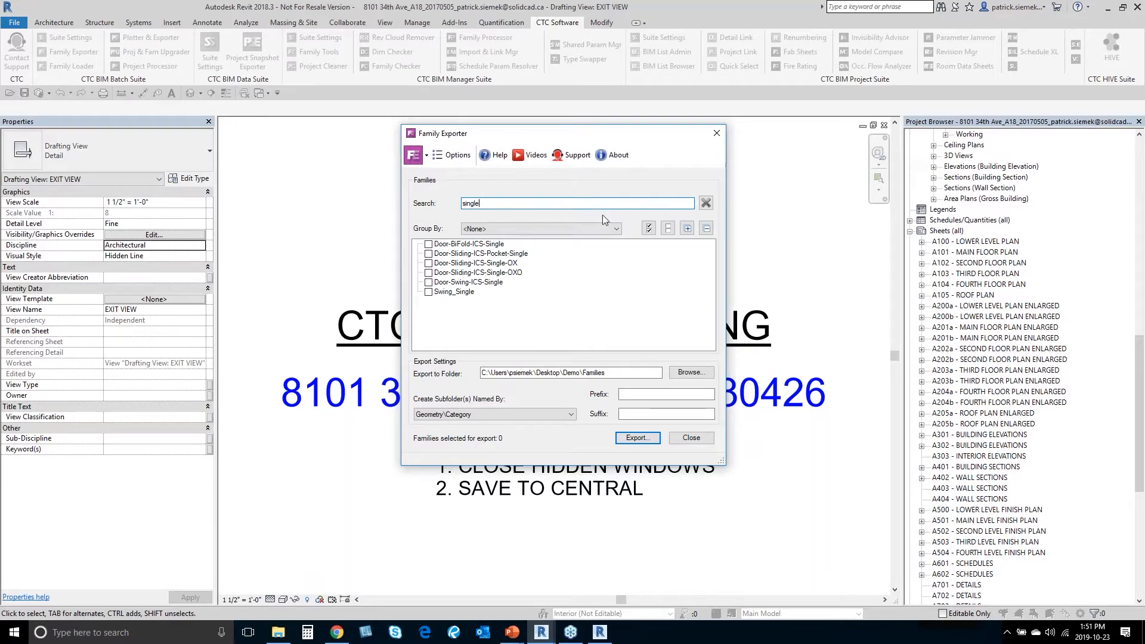
pyautogui.click(705, 203)
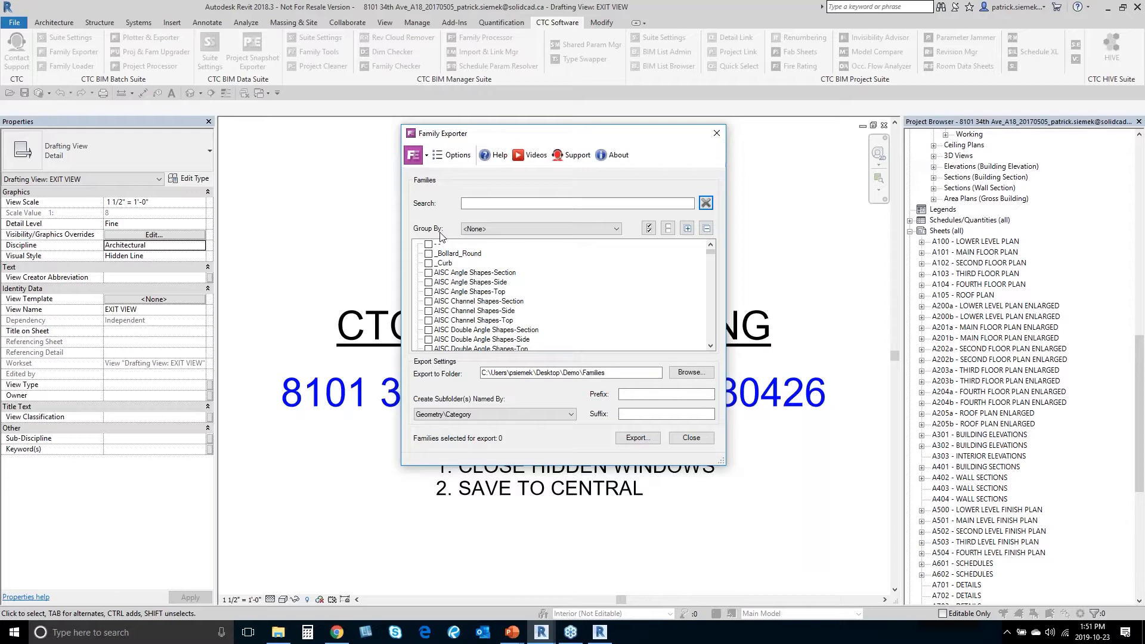
# Step: Group families by Category, then expand Doors, check it and uncheck it again
pyautogui.click(488, 229)
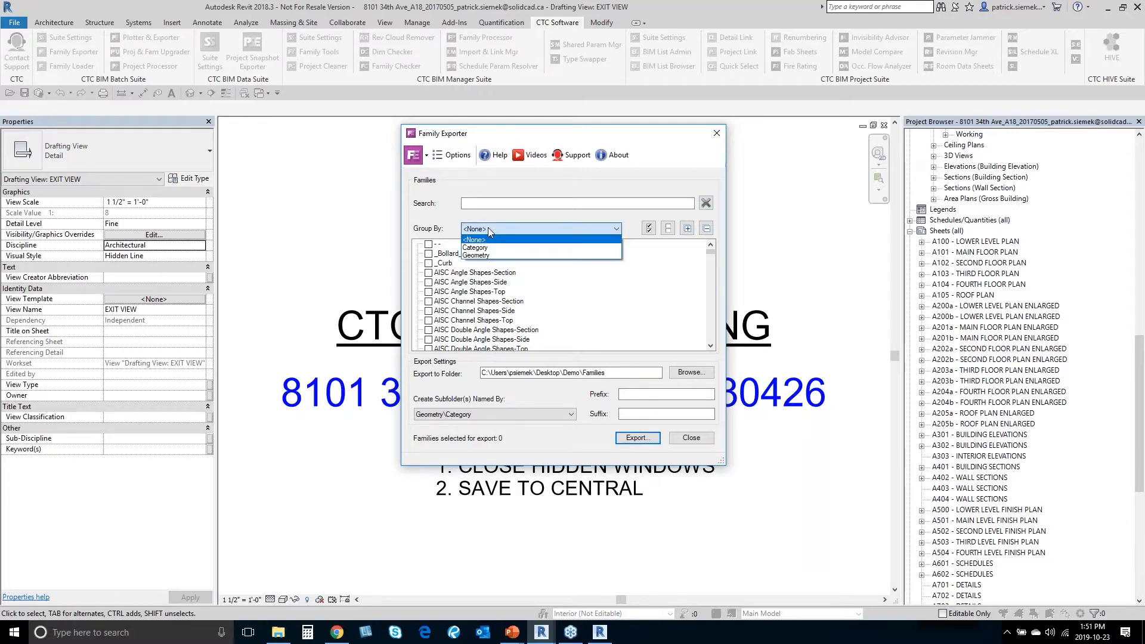
pyautogui.click(485, 248)
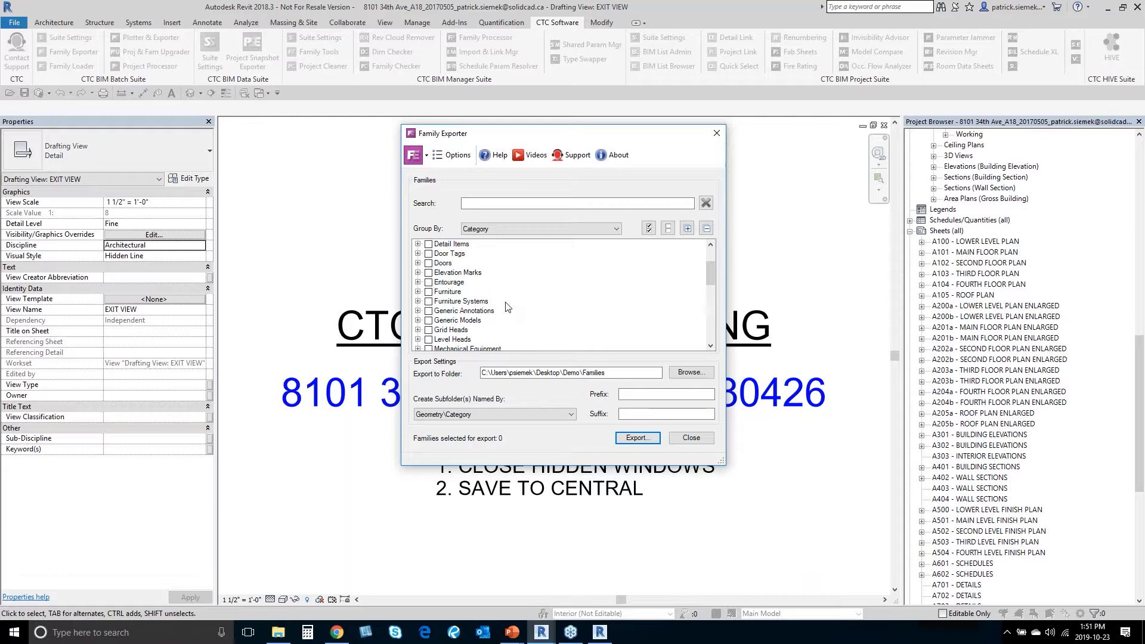
pyautogui.moveTo(711, 273); pyautogui.dragTo(692, 254)
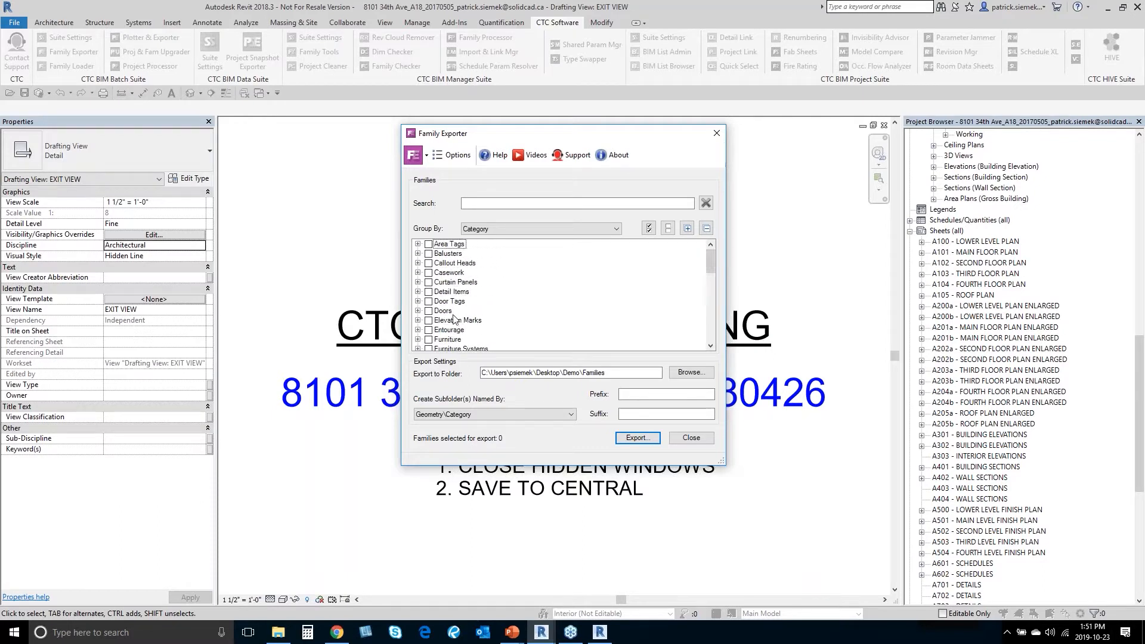
pyautogui.click(418, 311)
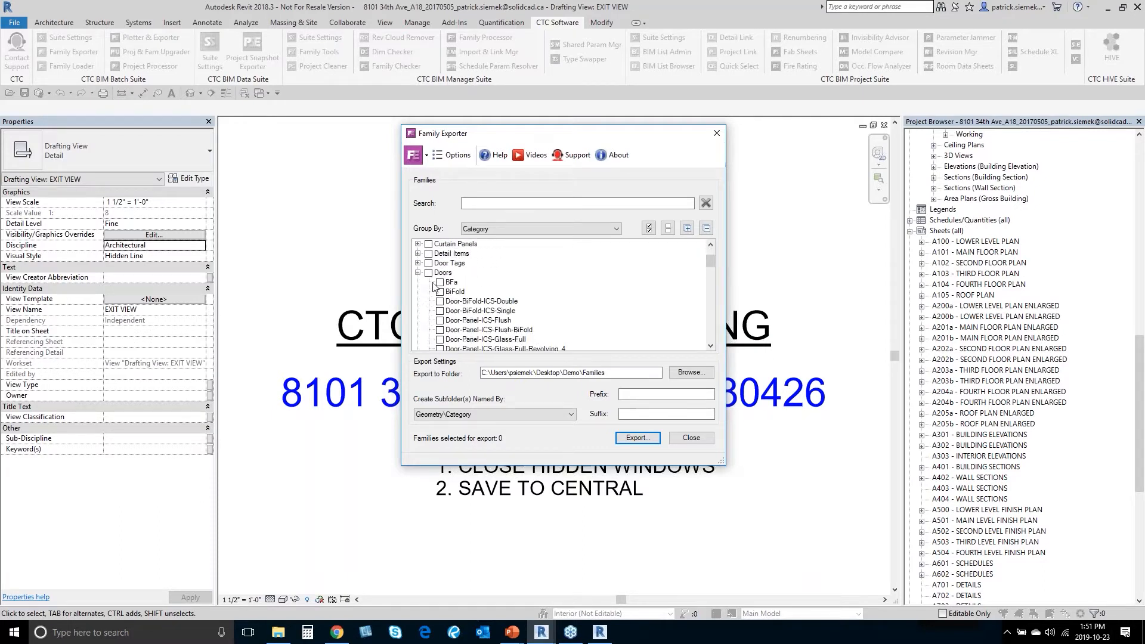
pyautogui.click(428, 273)
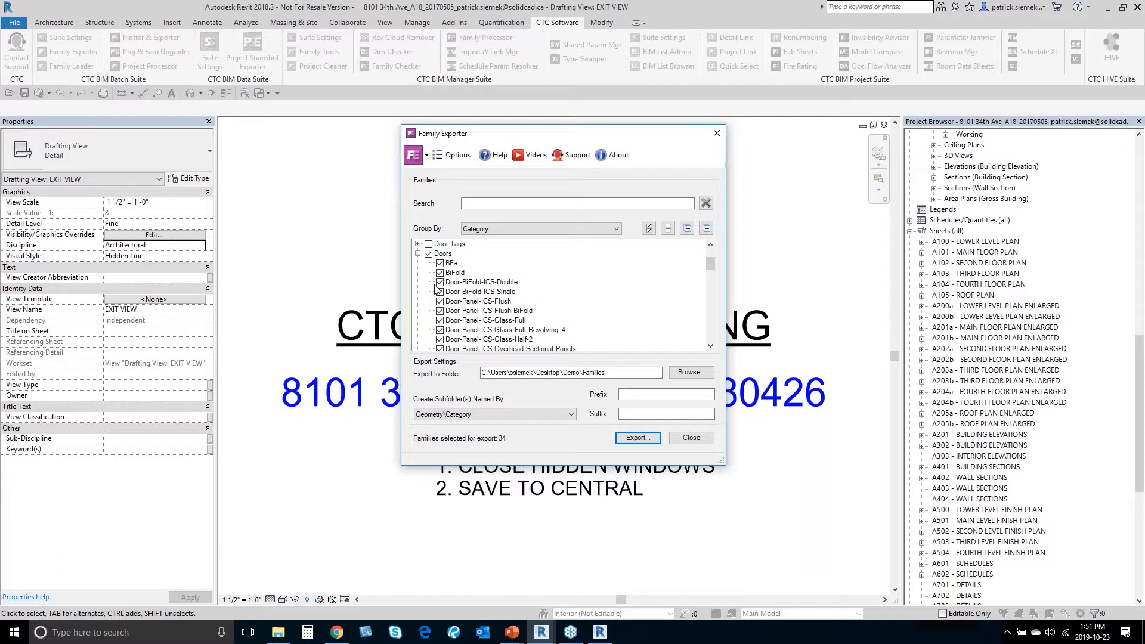
pyautogui.click(428, 254)
pyautogui.click(418, 254)
# Step: Switch Group By back to Geometry, showing Annotation and Model groups
pyautogui.scroll(1, 419, 264)
pyautogui.scroll(1, 419, 266)
pyautogui.click(480, 229)
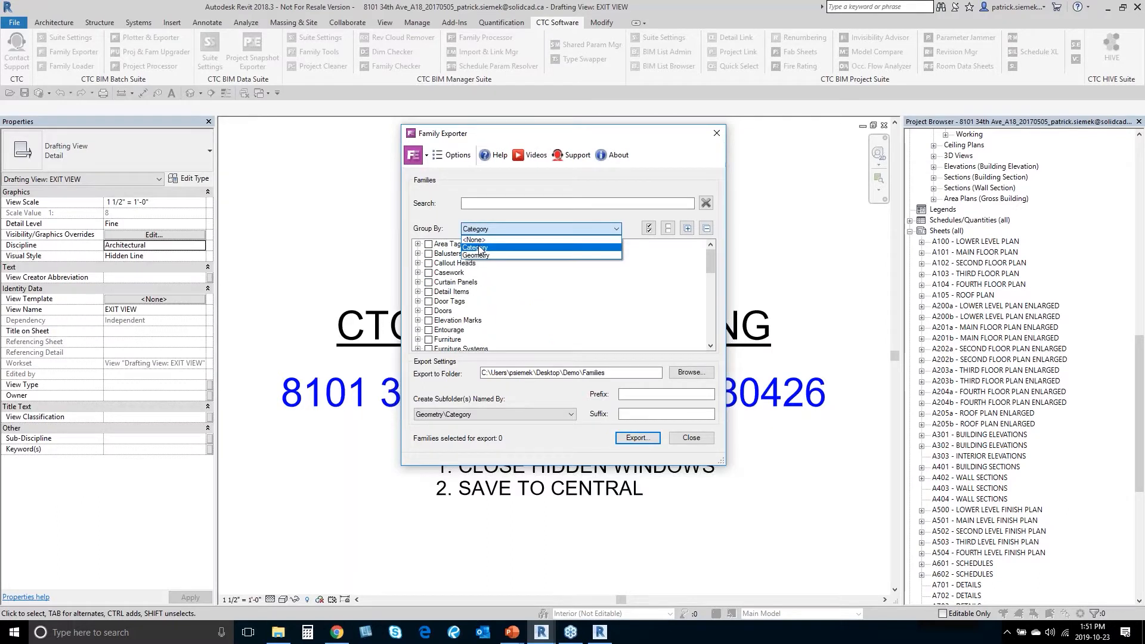
pyautogui.click(485, 256)
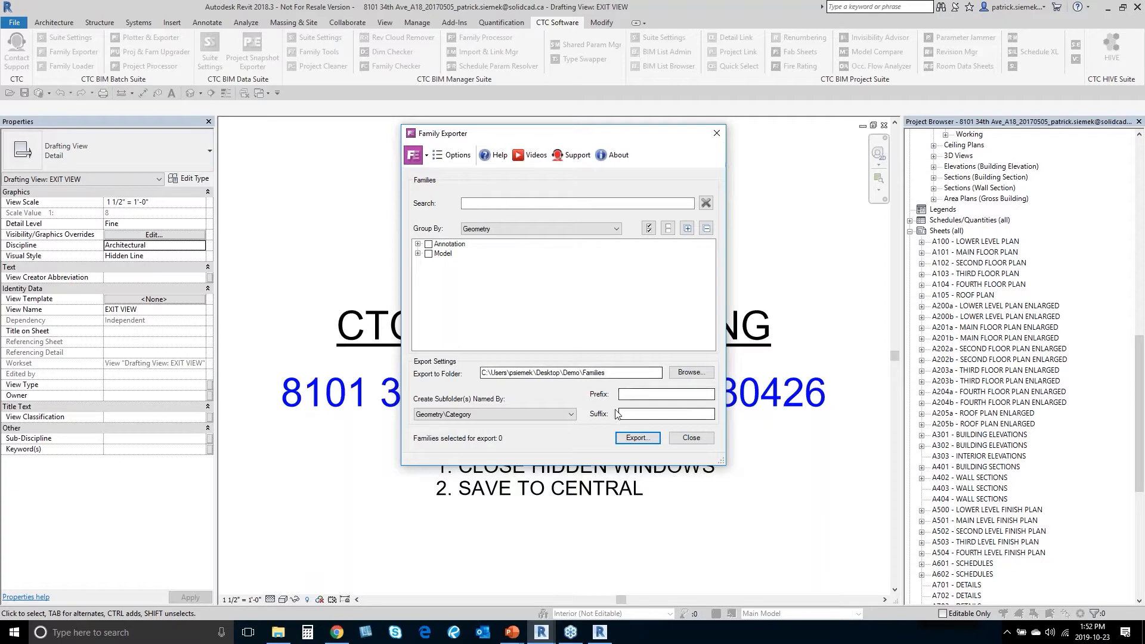
# Step: Keep Geometry\Category subfolder naming and grouping by Geometry, then bring up the exporter Options
pyautogui.click(646, 392)
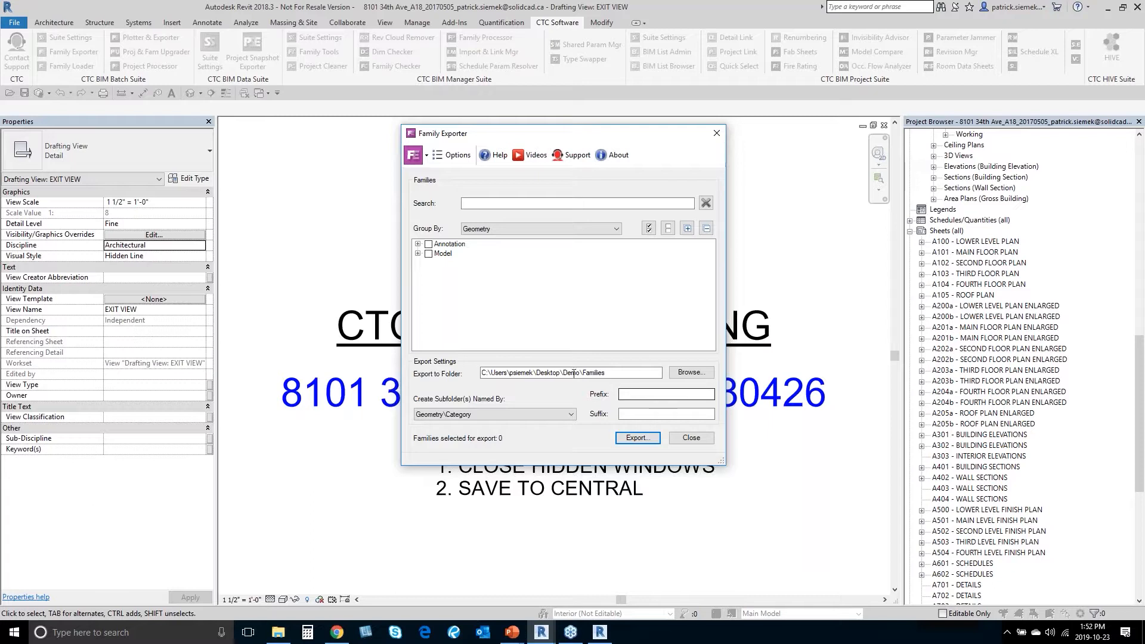
pyautogui.click(439, 415)
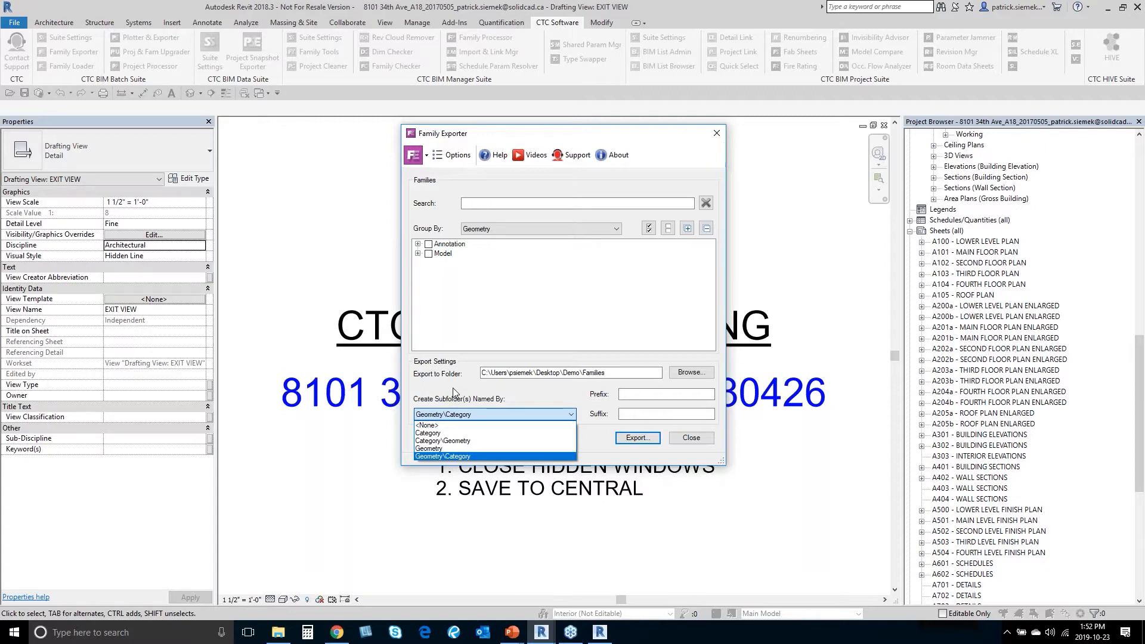
pyautogui.click(453, 392)
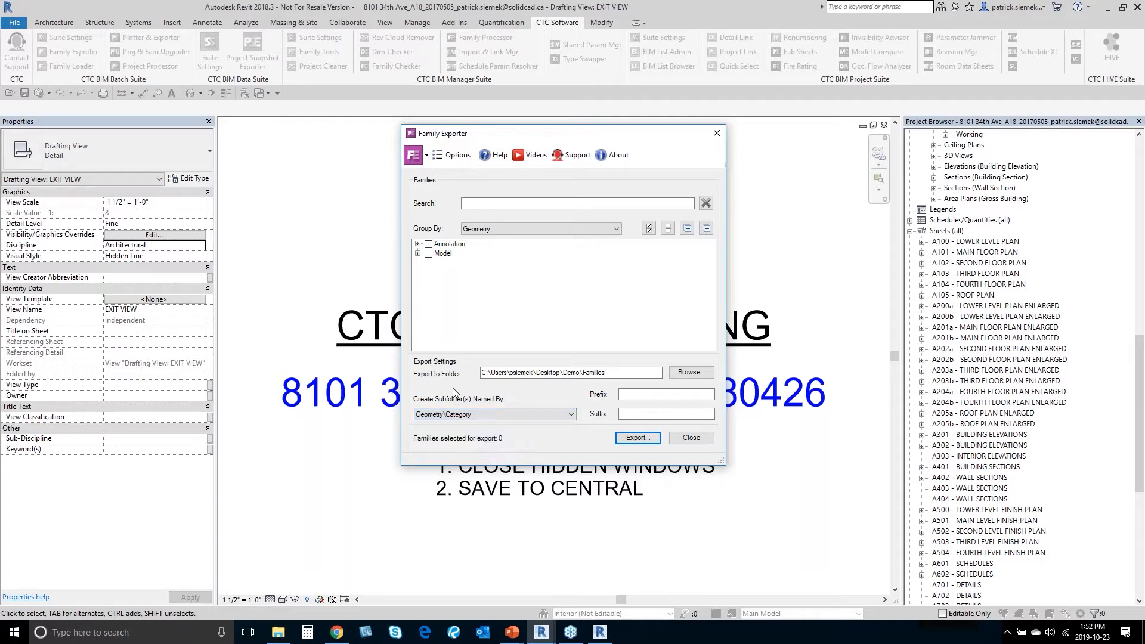
pyautogui.click(493, 232)
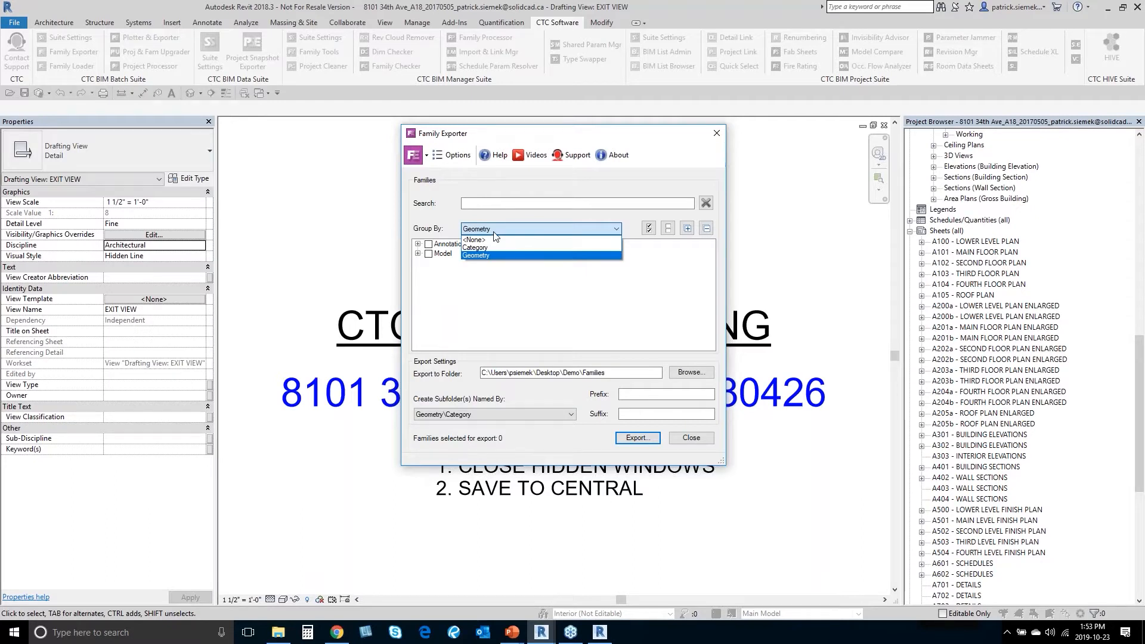
pyautogui.click(489, 257)
pyautogui.click(487, 232)
pyautogui.click(486, 258)
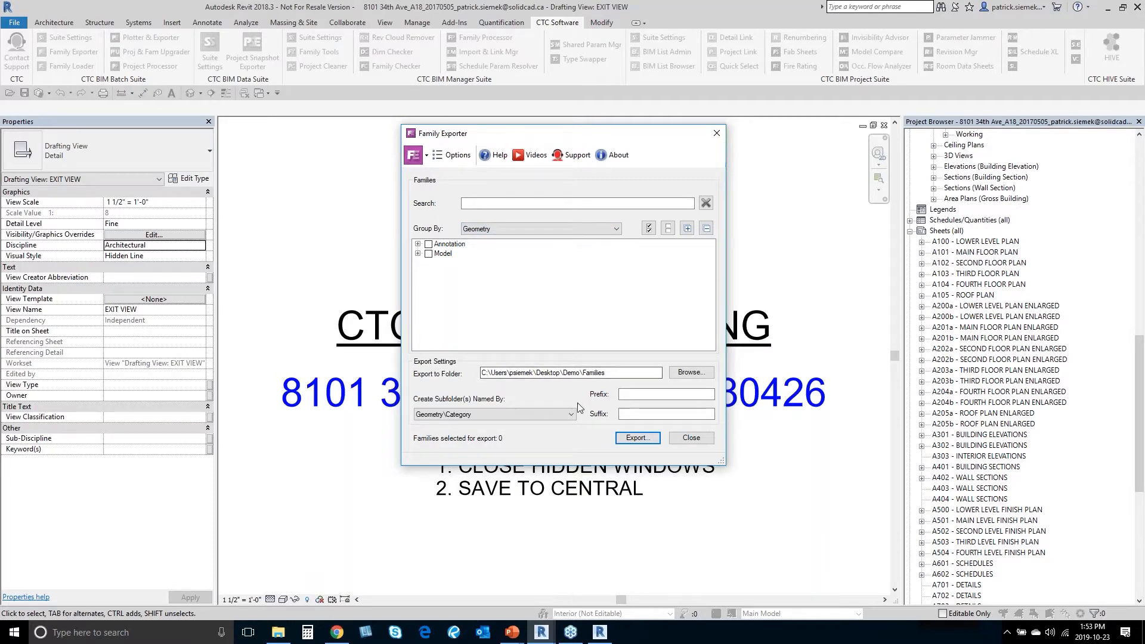
pyautogui.click(460, 156)
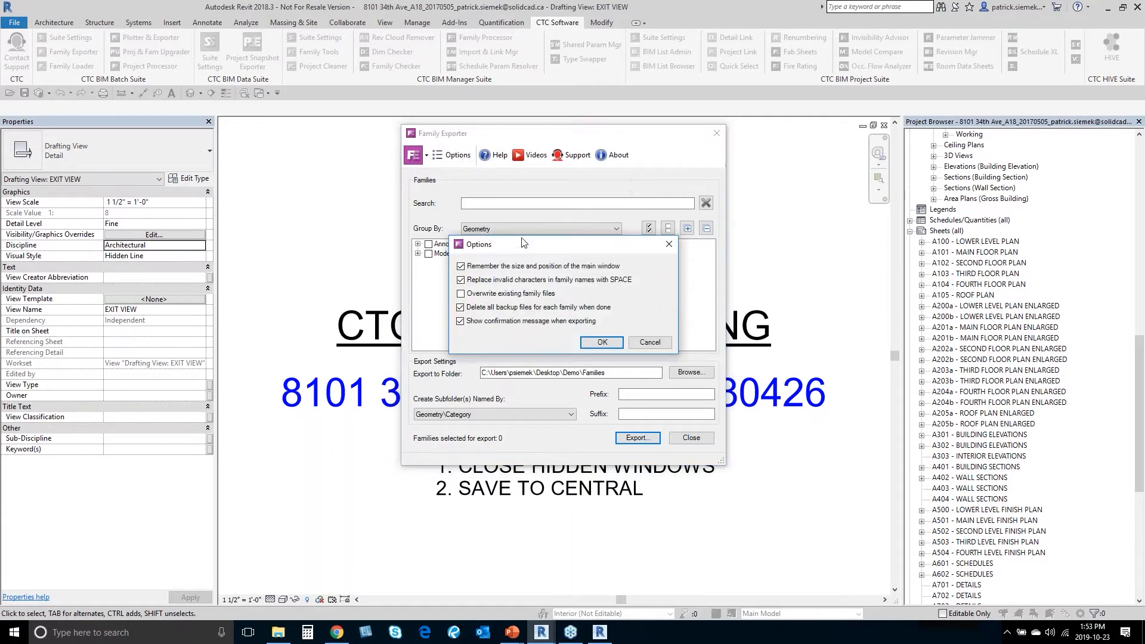
# Step: Review the exporter Options and close them with OK, leaving every setting unchanged
pyautogui.moveTo(523, 241); pyautogui.dragTo(518, 233)
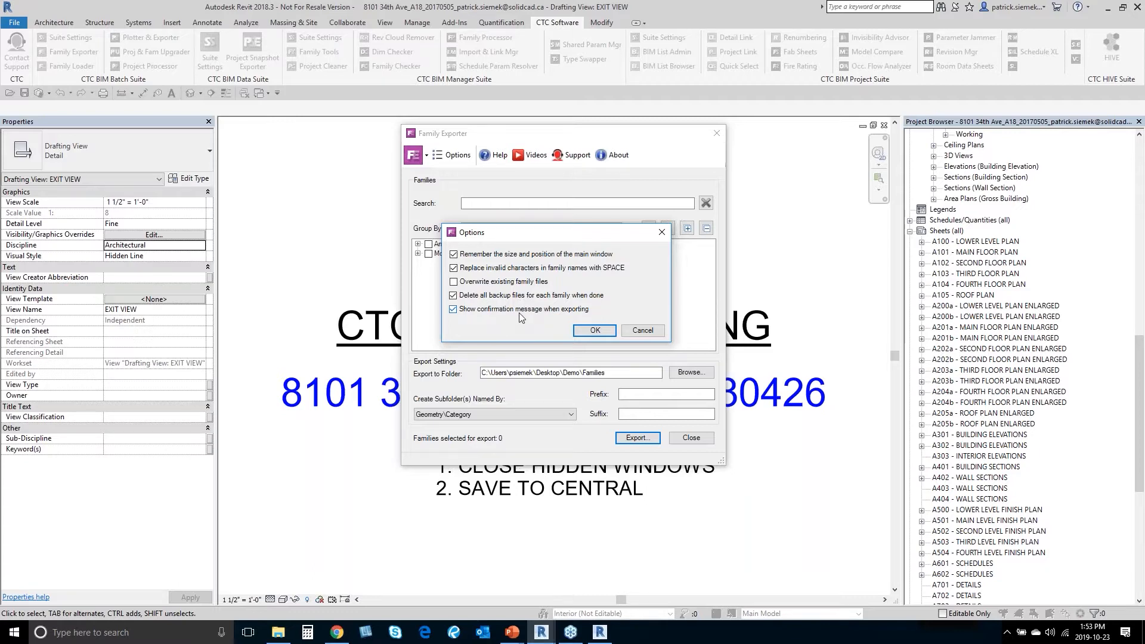
pyautogui.click(625, 329)
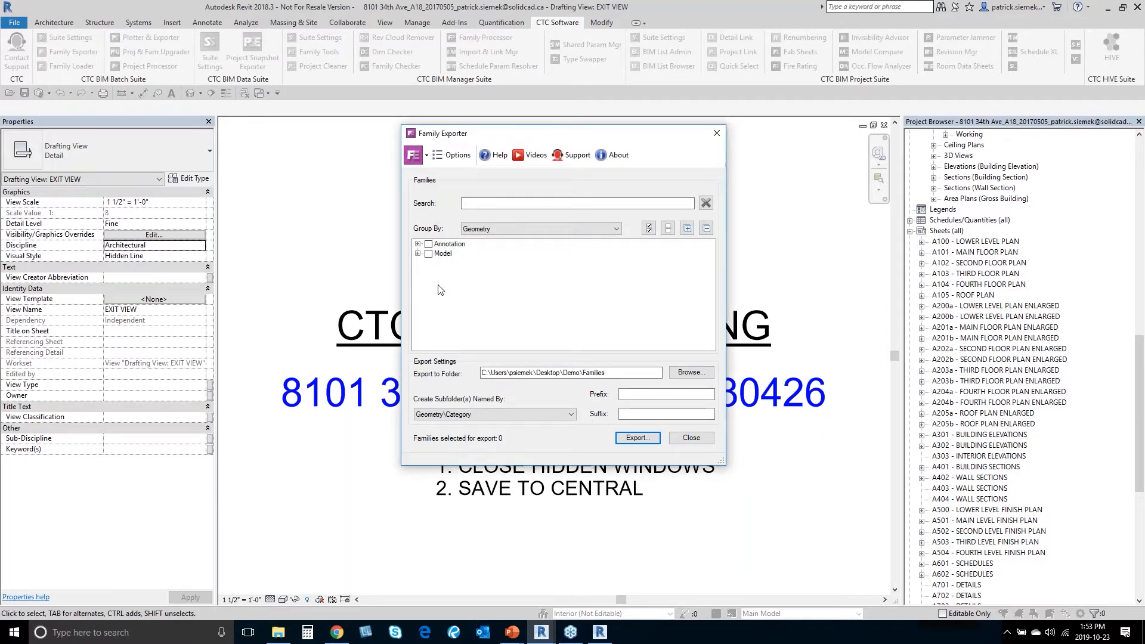
# Step: Select all 261 Annotation and Model families for export and bring File Explorer forward
pyautogui.click(428, 253)
pyautogui.click(428, 244)
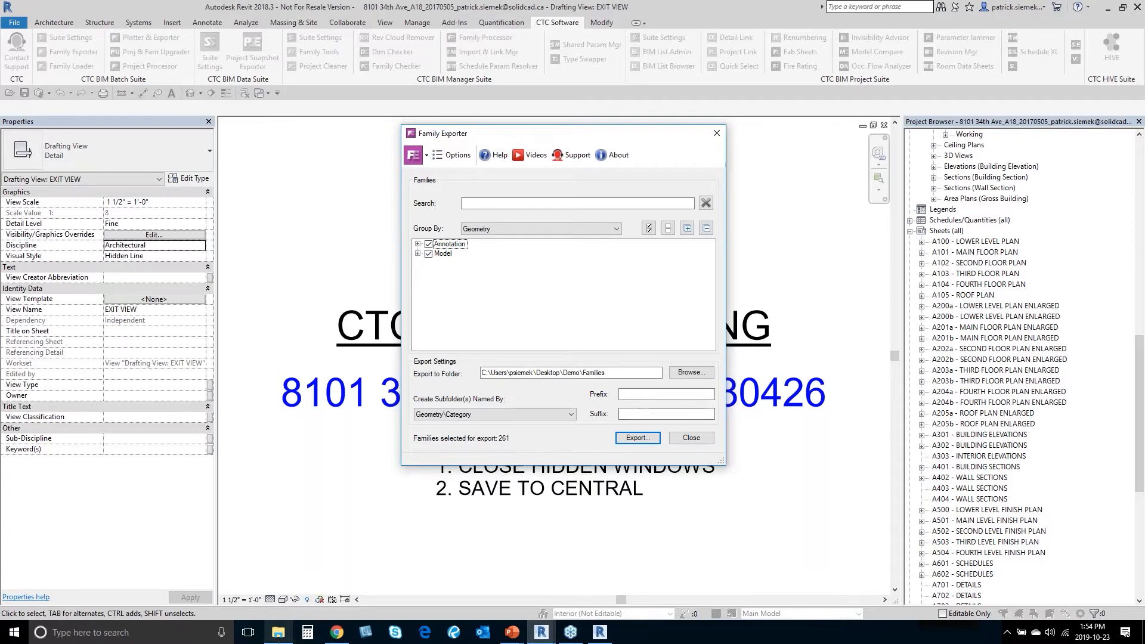
pyautogui.click(277, 633)
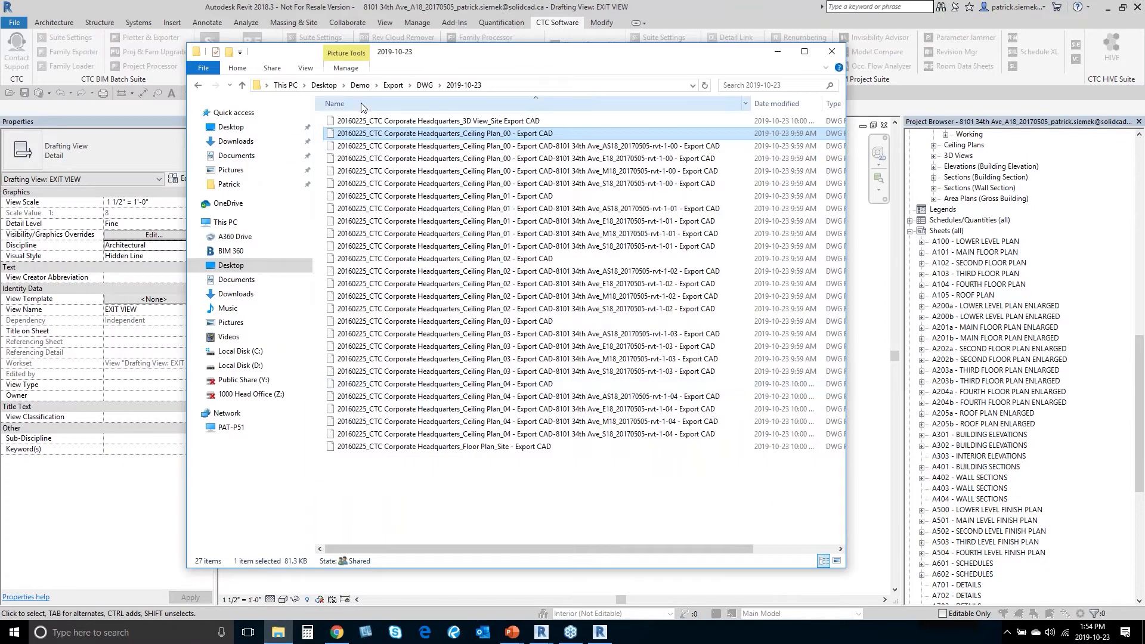
# Step: Browse from Demo into the exported Families and Model folders to review them
pyautogui.click(360, 84)
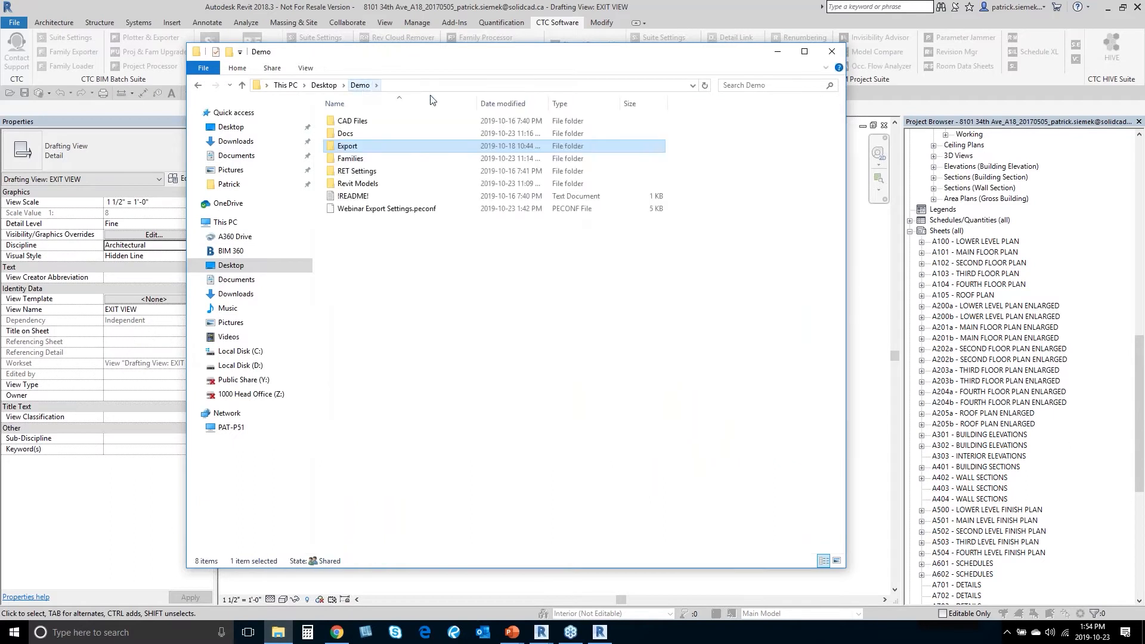
pyautogui.doubleClick(358, 158)
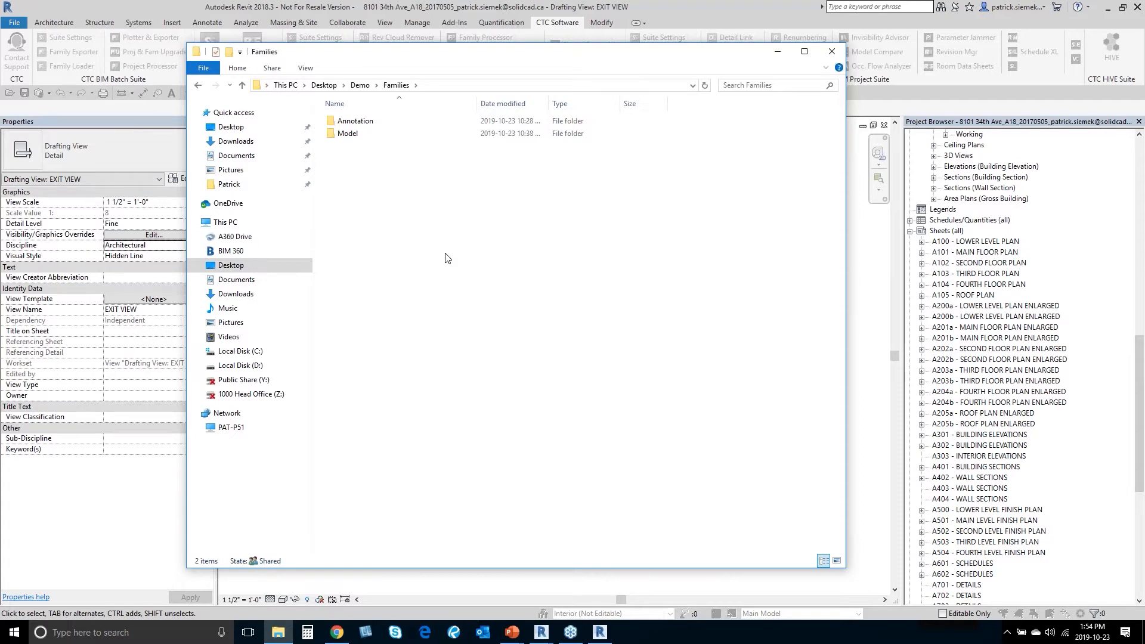
pyautogui.moveTo(493, 48); pyautogui.dragTo(530, 80)
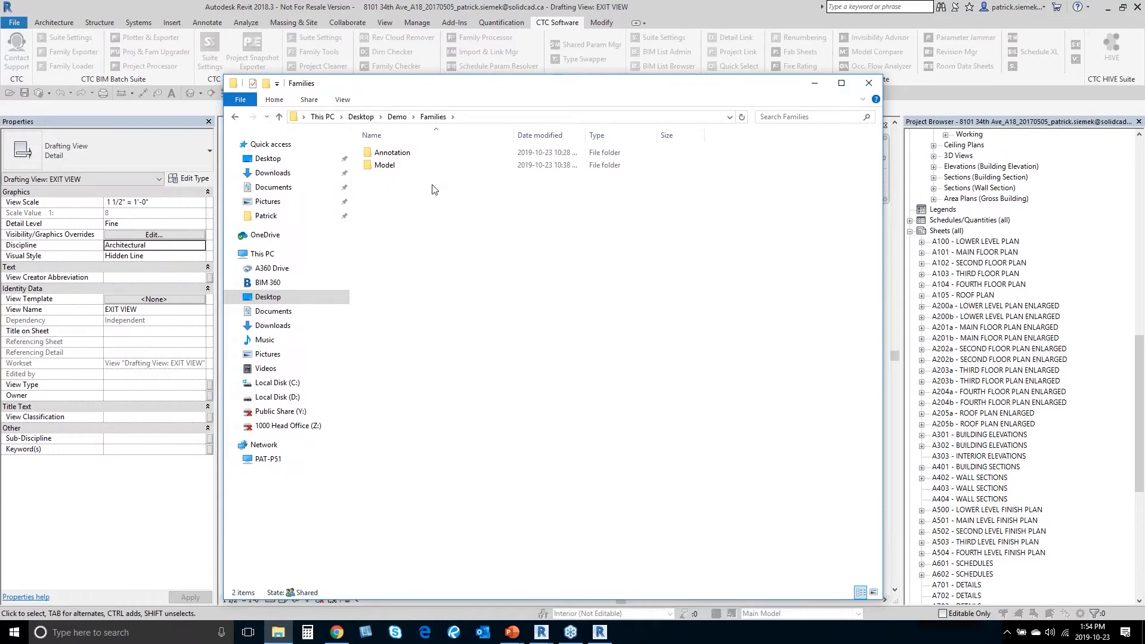
pyautogui.doubleClick(402, 171)
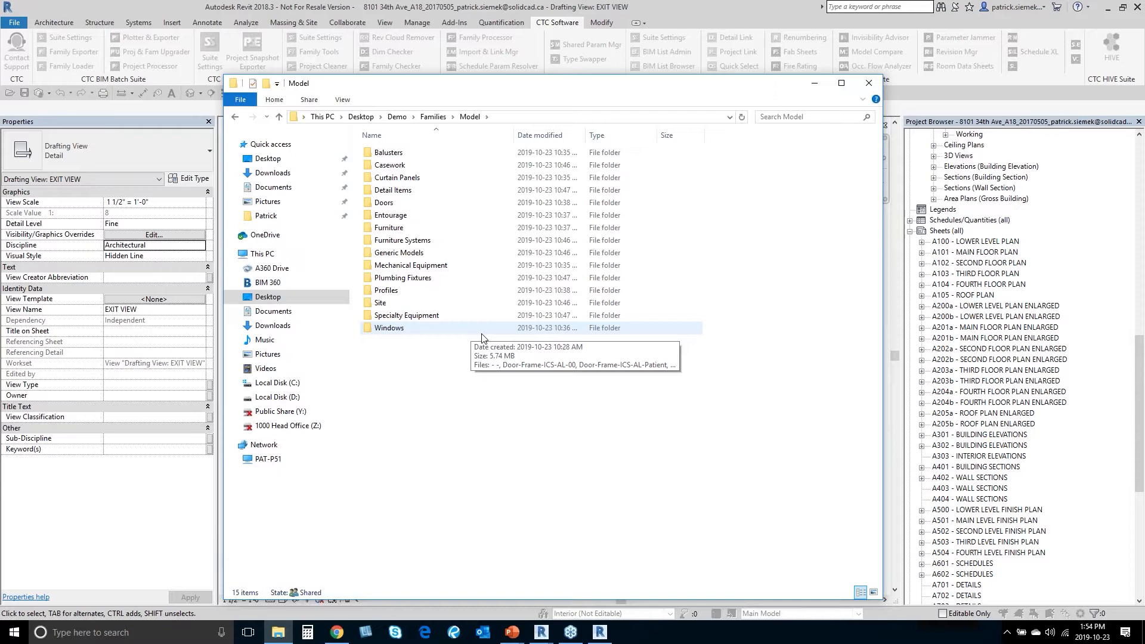
# Step: Close File Explorer, return to the PowerPoint slideshow, and advance one slide
pyautogui.click(869, 83)
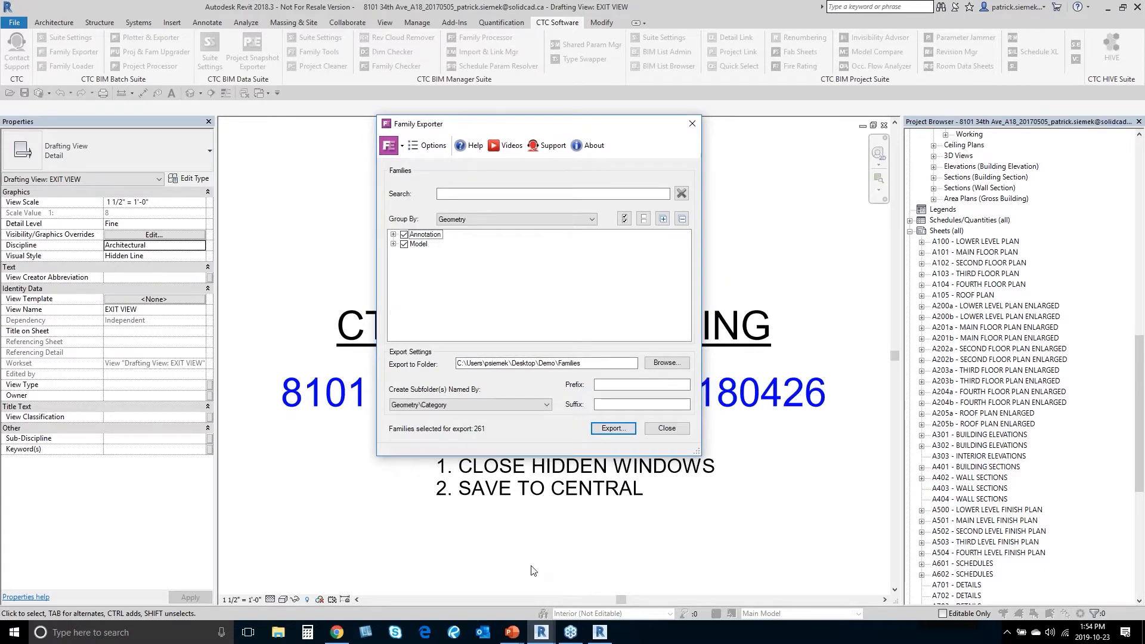
pyautogui.press('super+Tab')
pyautogui.click(681, 183)
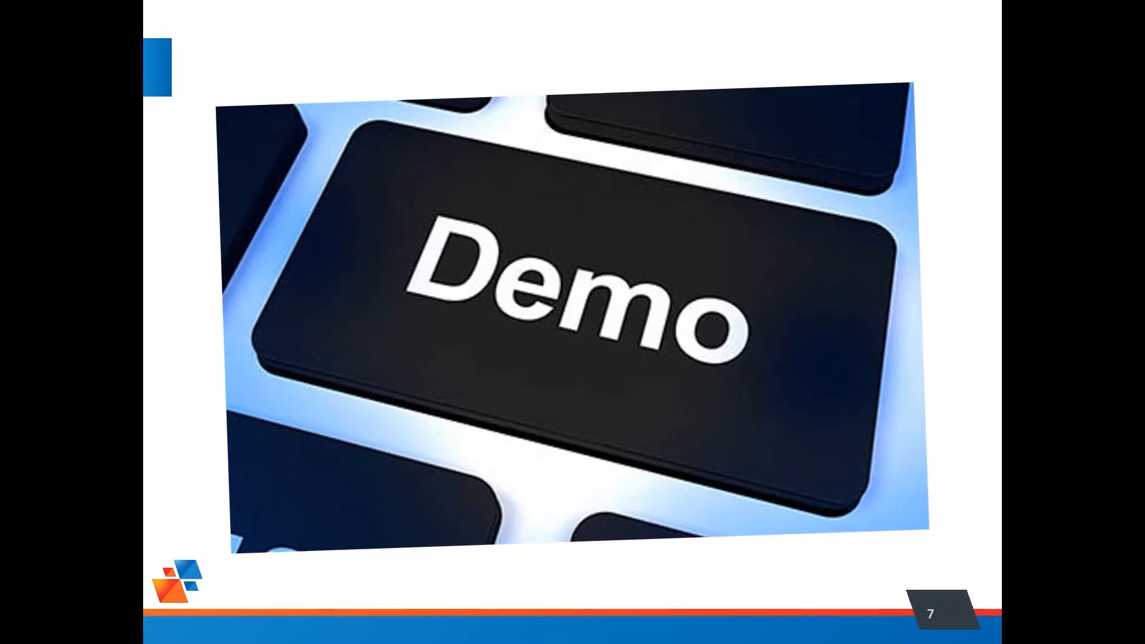
pyautogui.press('Right')
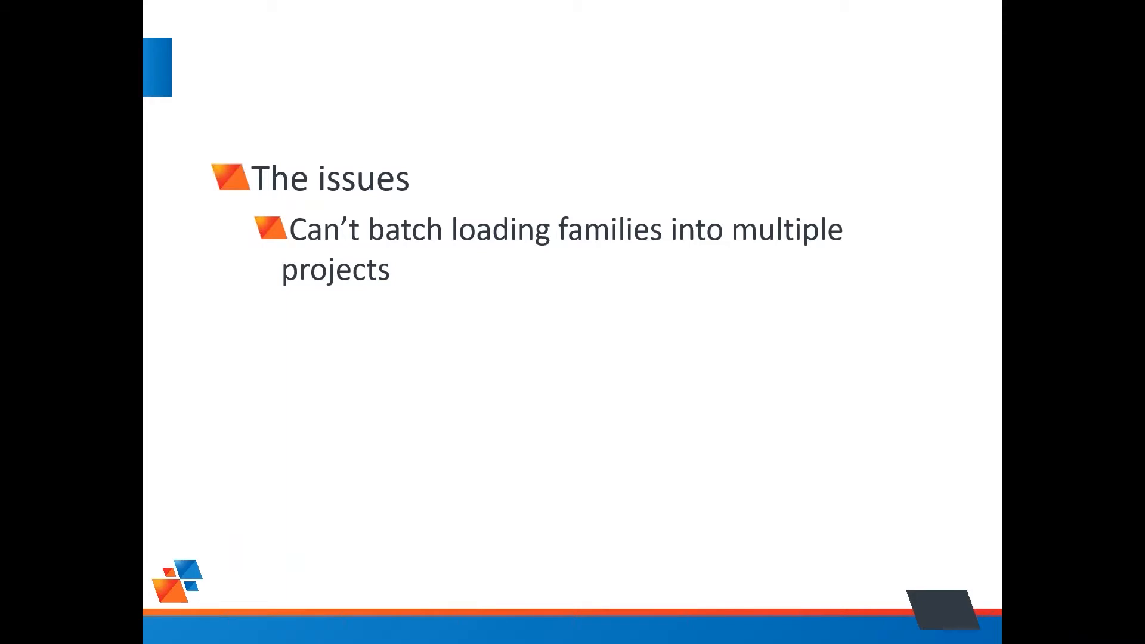
# Step: Advance the slideshow through Solution - Family Loader to the Demo slide, then switch windows
pyautogui.press('Right')
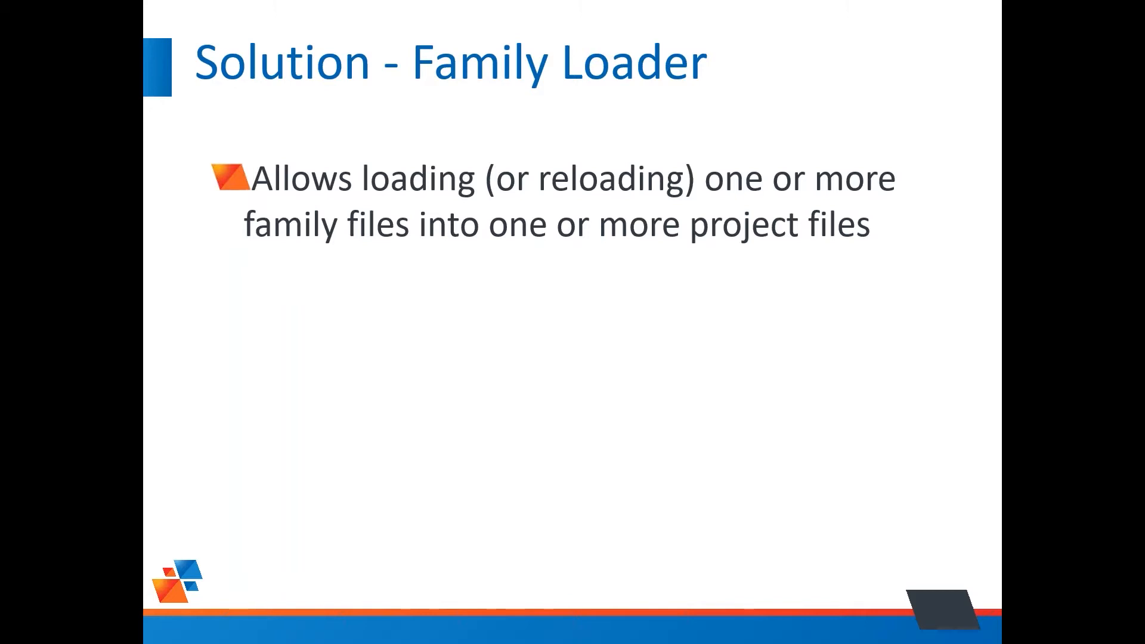
pyautogui.press('Right')
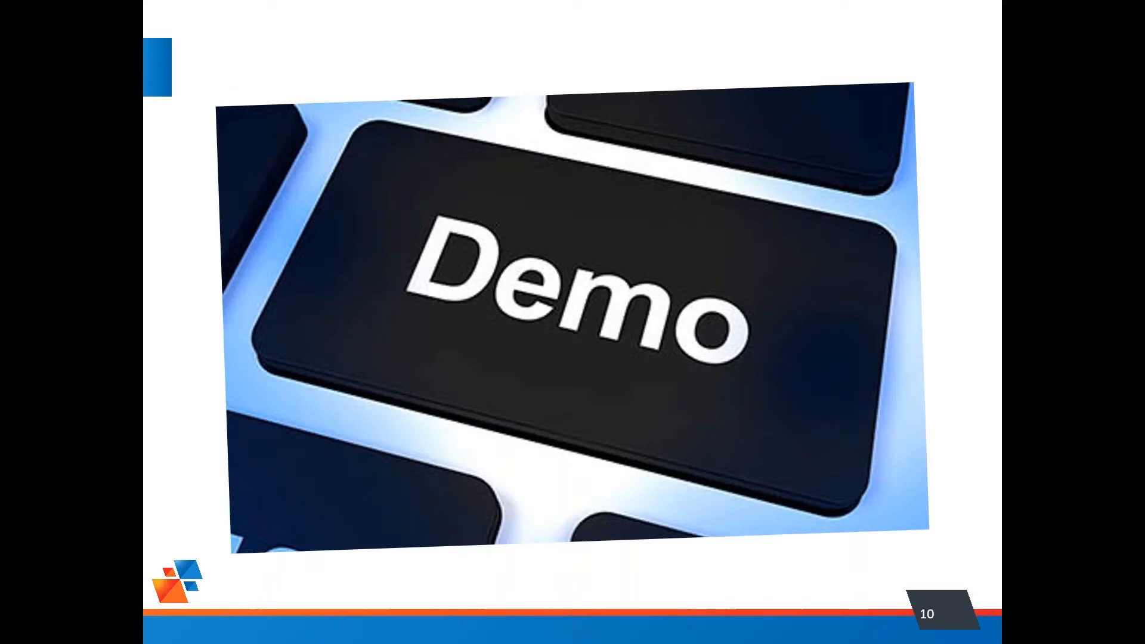
pyautogui.press('super+Tab')
# Step: Back in Revit, close the Family Exporter and launch the CTC Family Loader, moved up-left
pyautogui.click(584, 231)
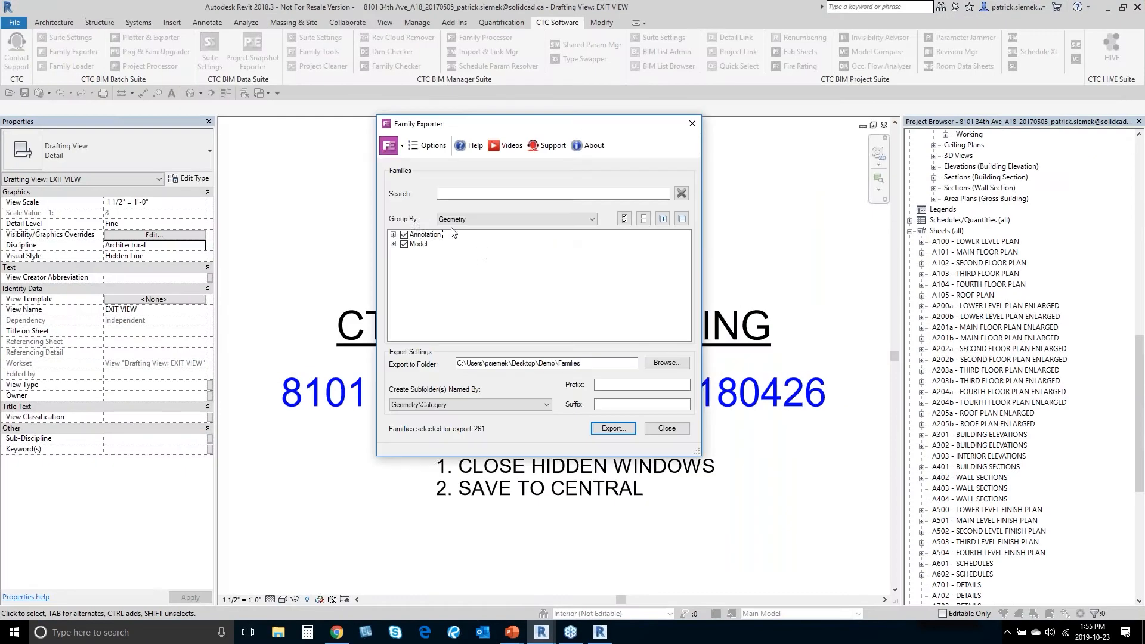
pyautogui.click(692, 124)
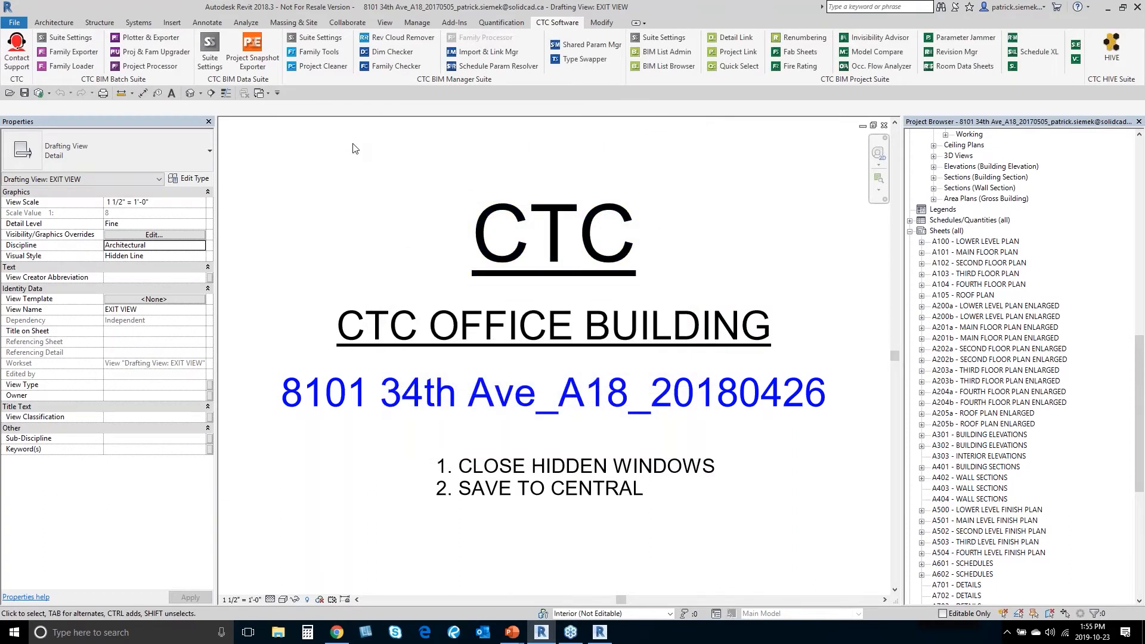
pyautogui.click(82, 72)
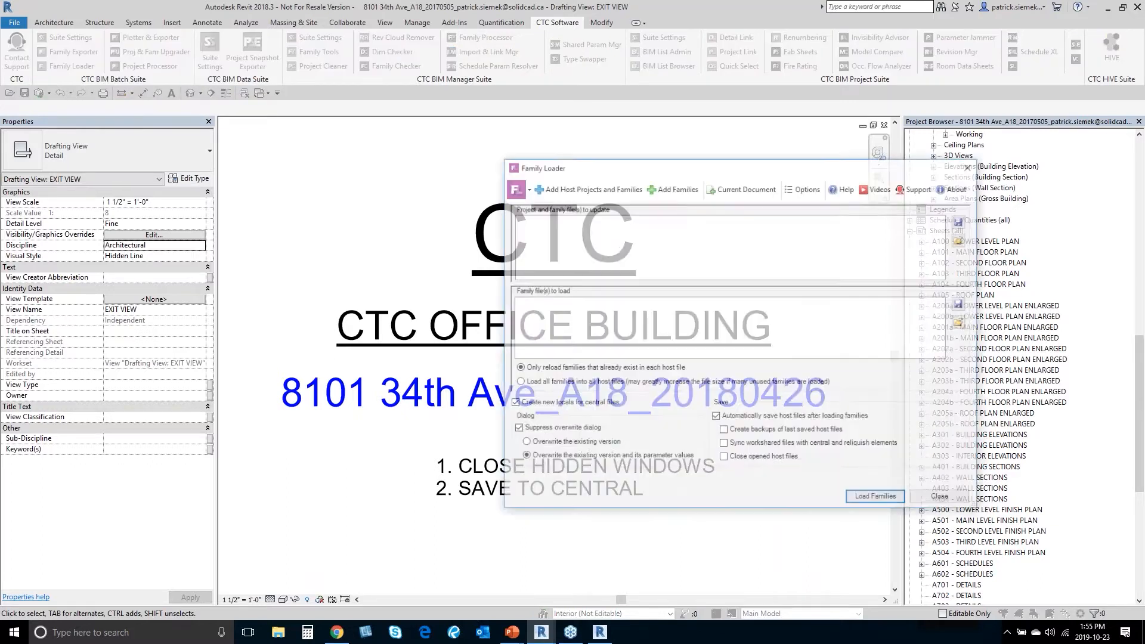
pyautogui.moveTo(563, 169); pyautogui.dragTo(391, 113)
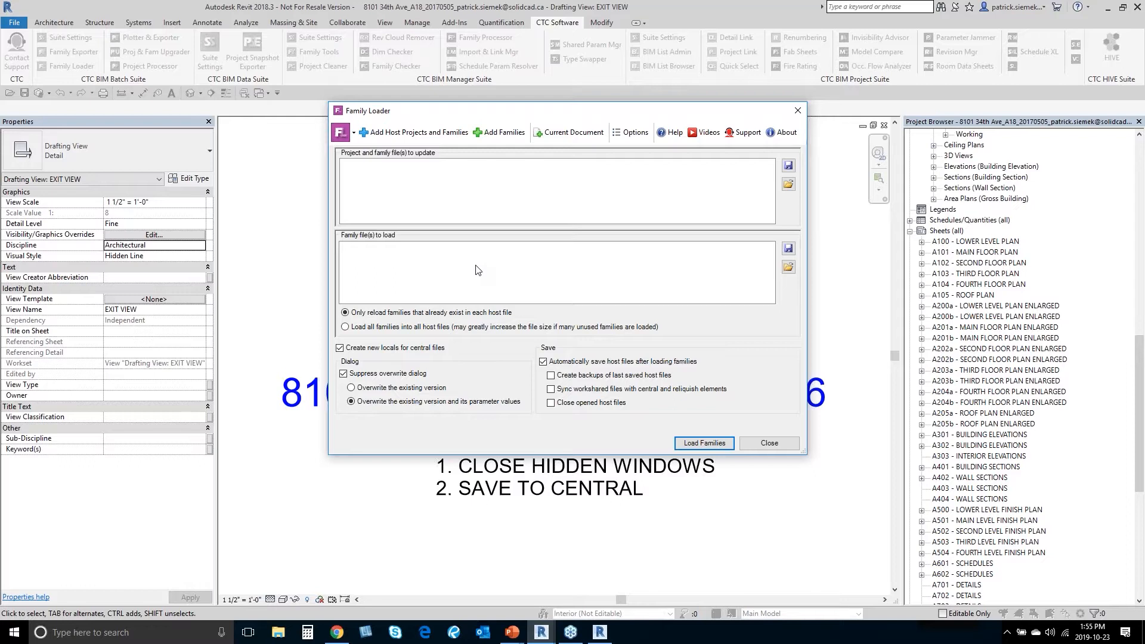
# Step: Add the A18, E18 and S18 project files from Demo\Revit Models as host projects
pyautogui.click(424, 134)
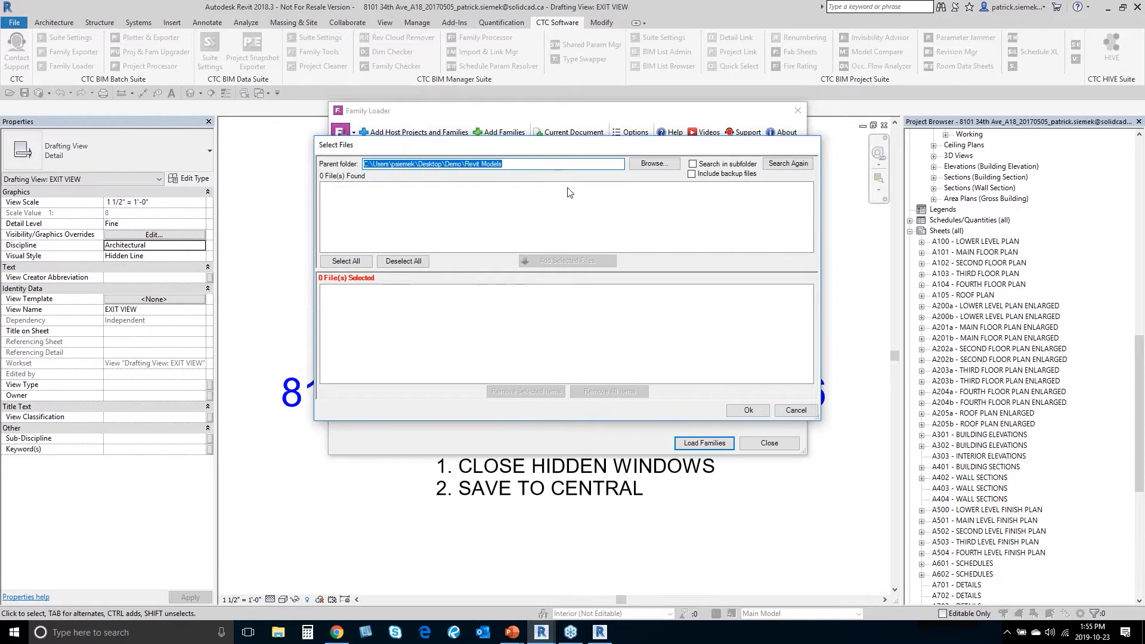
pyautogui.moveTo(573, 145); pyautogui.dragTo(569, 183)
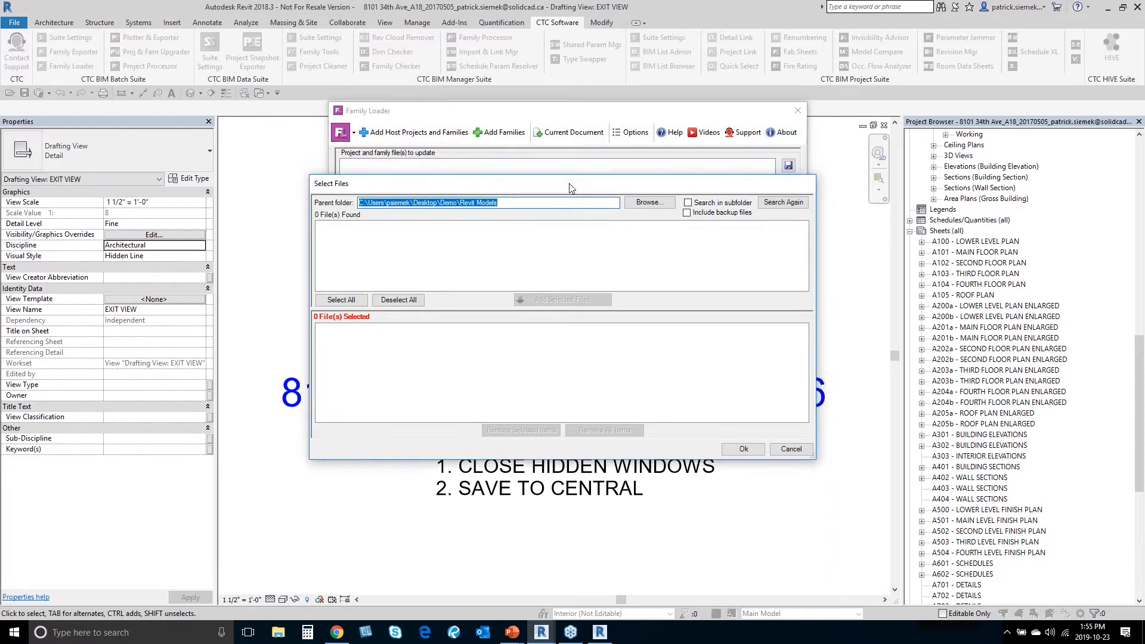
pyautogui.click(649, 203)
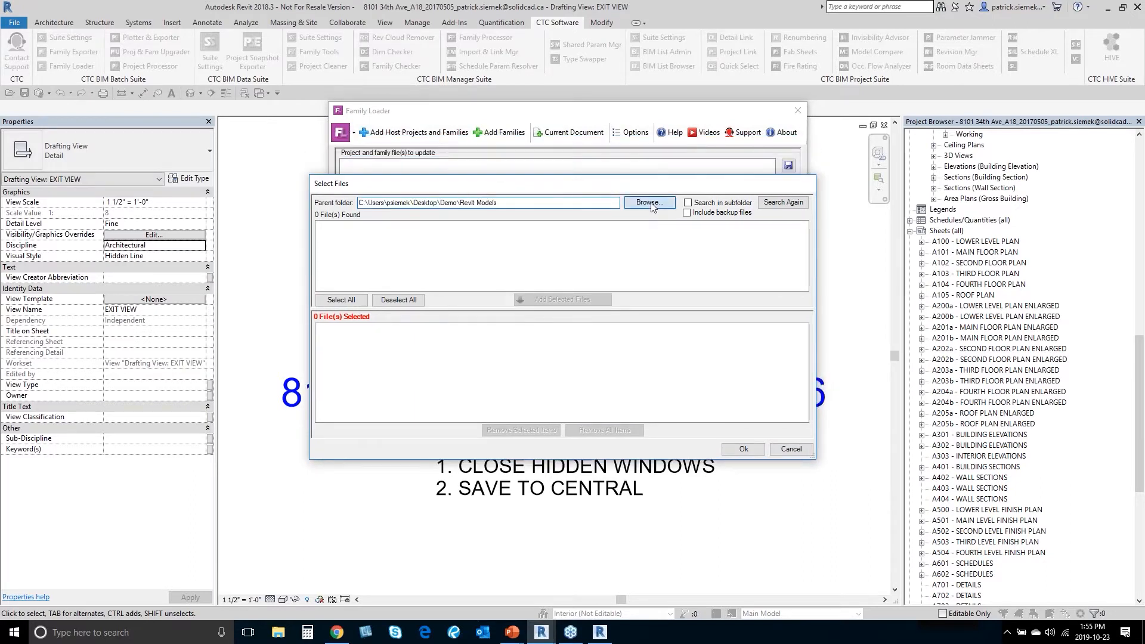
pyautogui.click(556, 379)
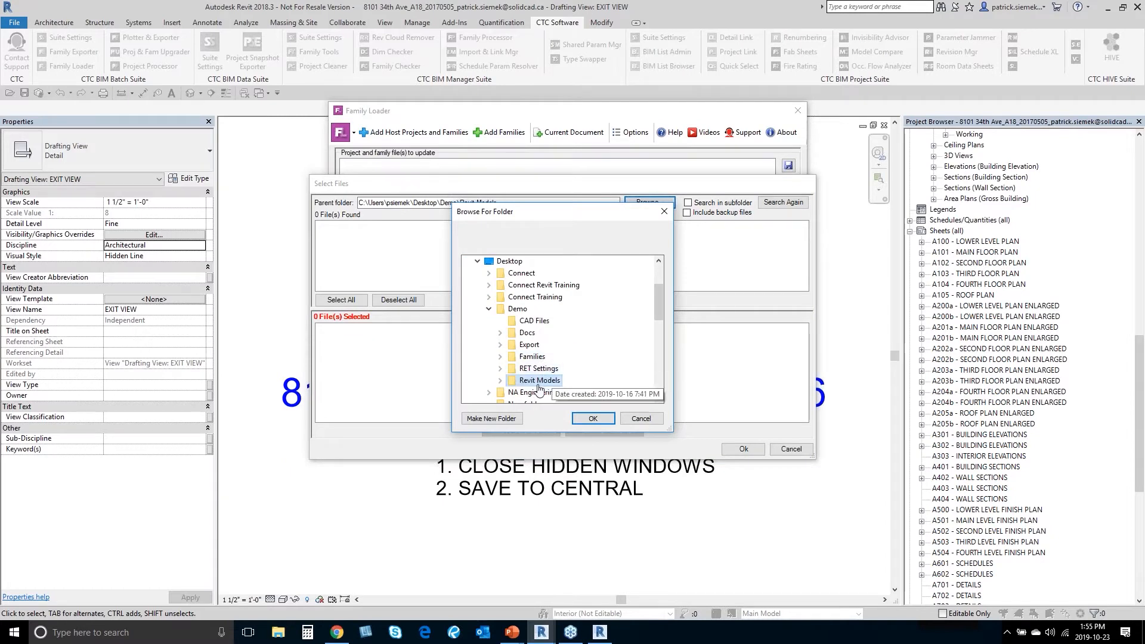
pyautogui.click(593, 418)
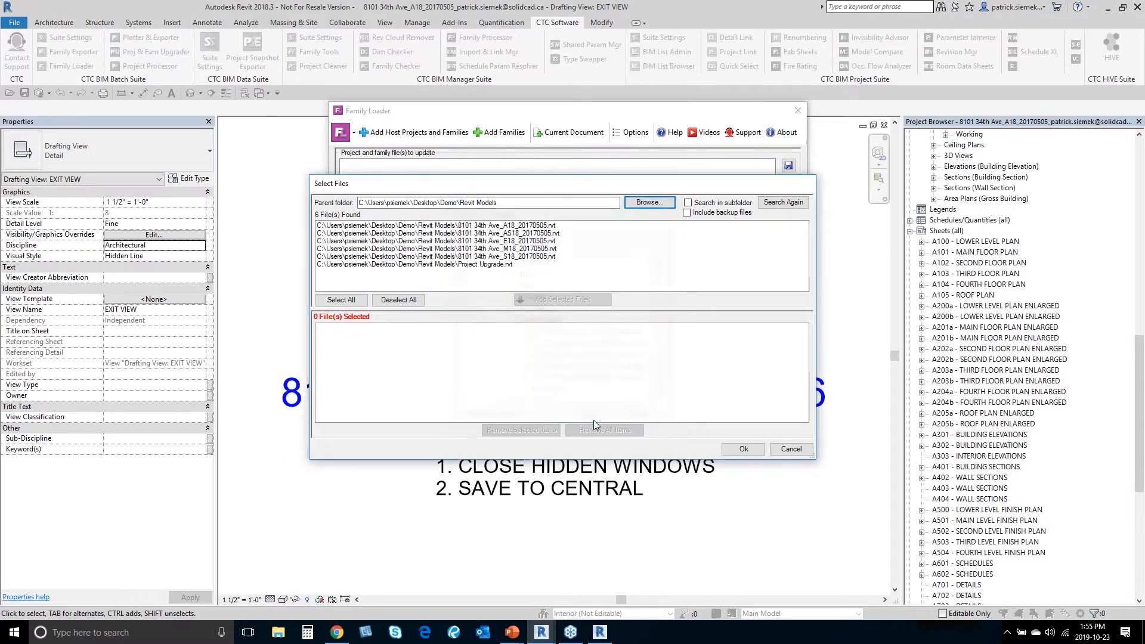
pyautogui.click(537, 256)
pyautogui.keyDown('ctrl'); pyautogui.click(519, 241); pyautogui.keyUp('ctrl')
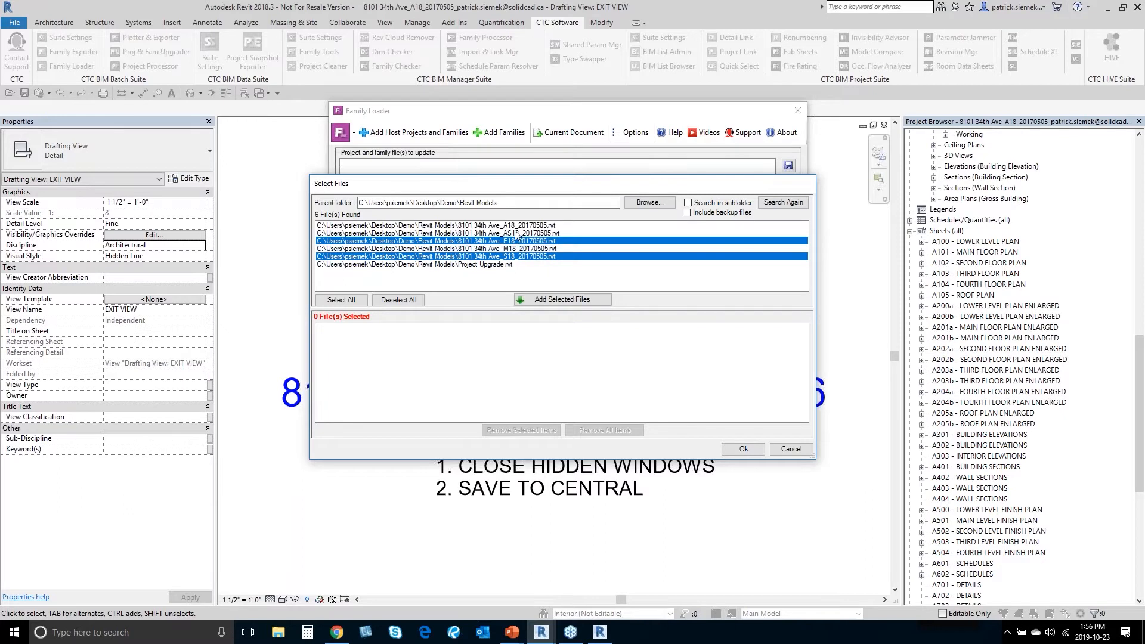
pyautogui.keyDown('ctrl'); pyautogui.click(519, 226); pyautogui.keyUp('ctrl')
pyautogui.click(560, 299)
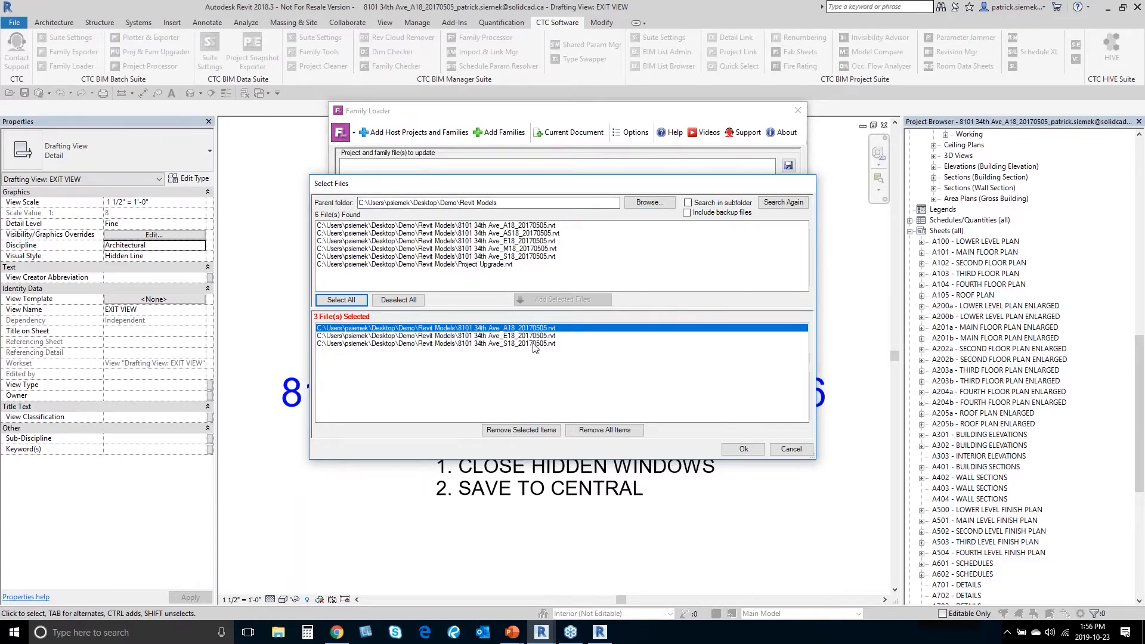
pyautogui.click(742, 448)
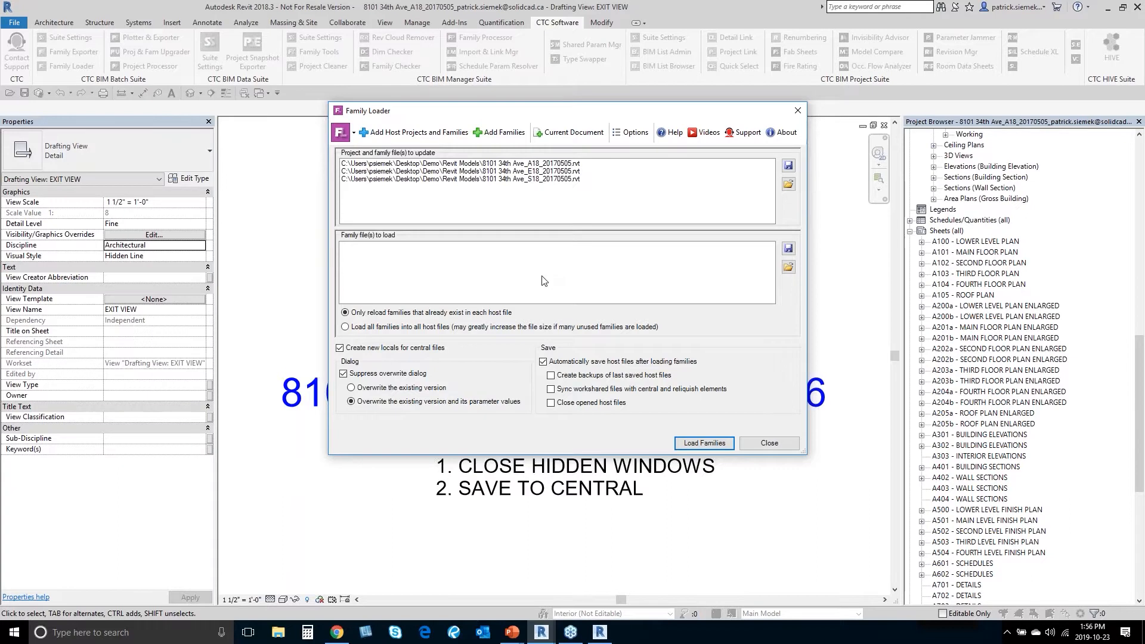
# Step: Search for families to load in Demo\Families, including its subfolders
pyautogui.click(502, 137)
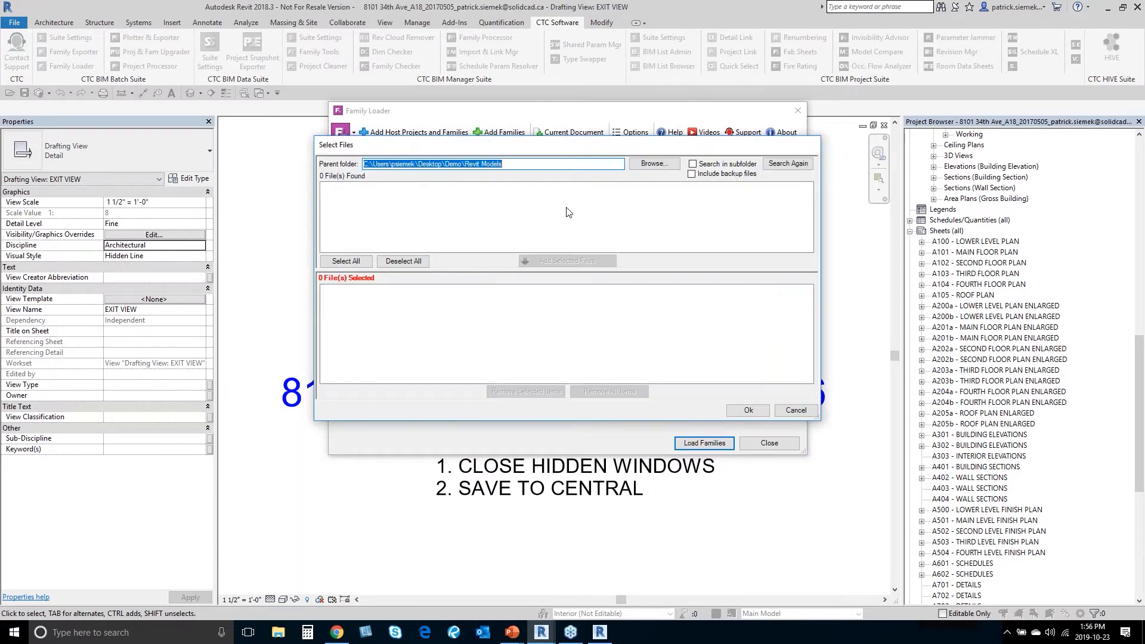
pyautogui.click(653, 164)
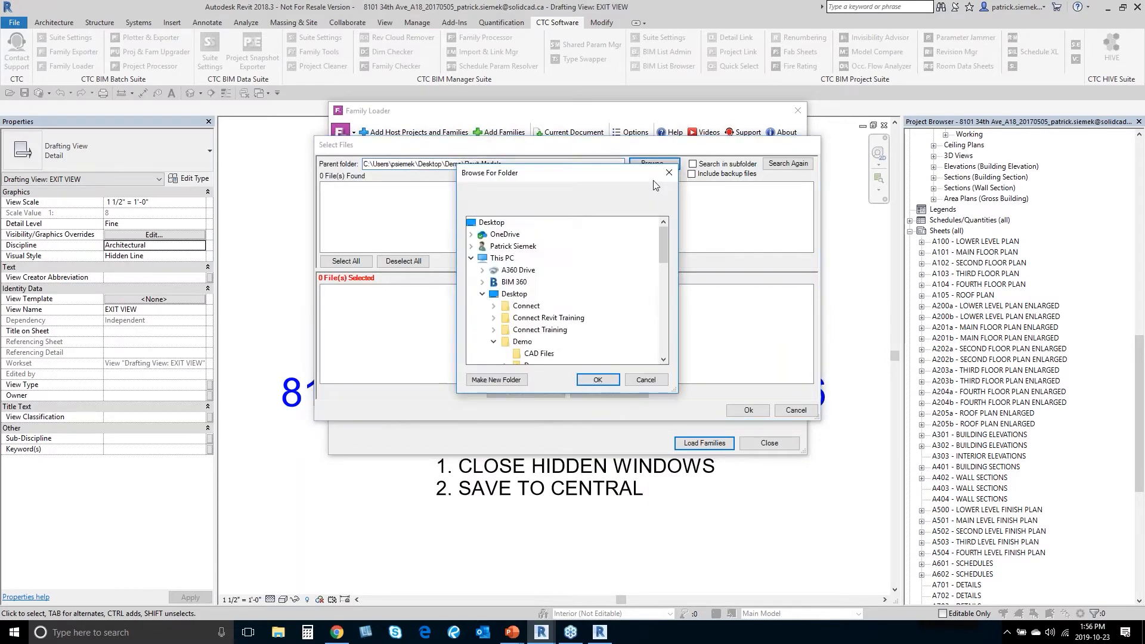
pyautogui.click(537, 318)
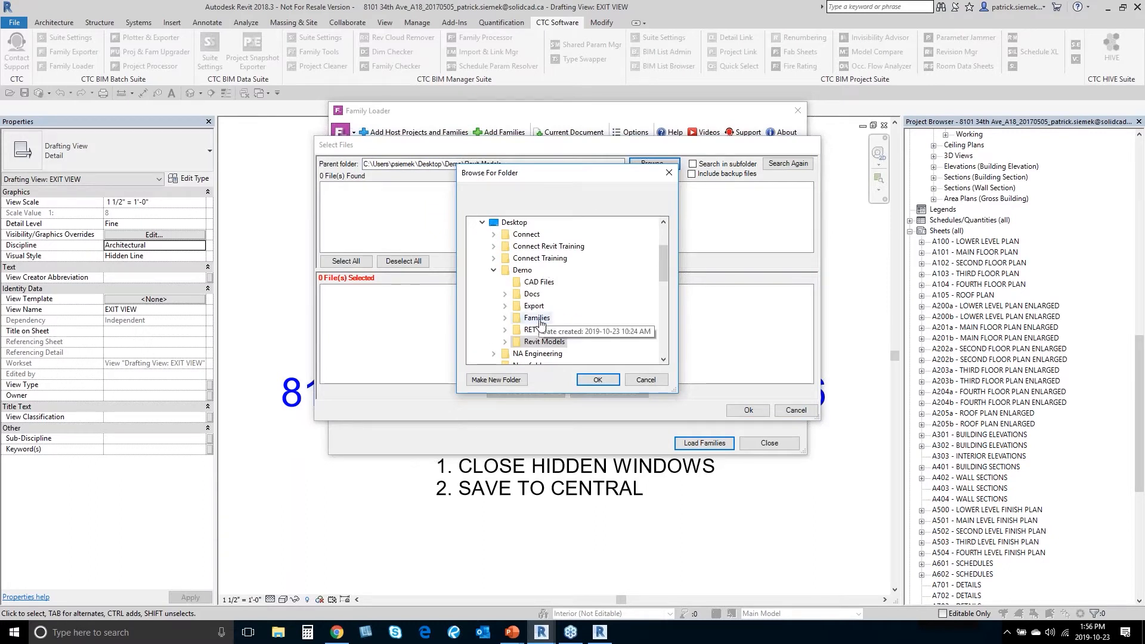
pyautogui.click(598, 380)
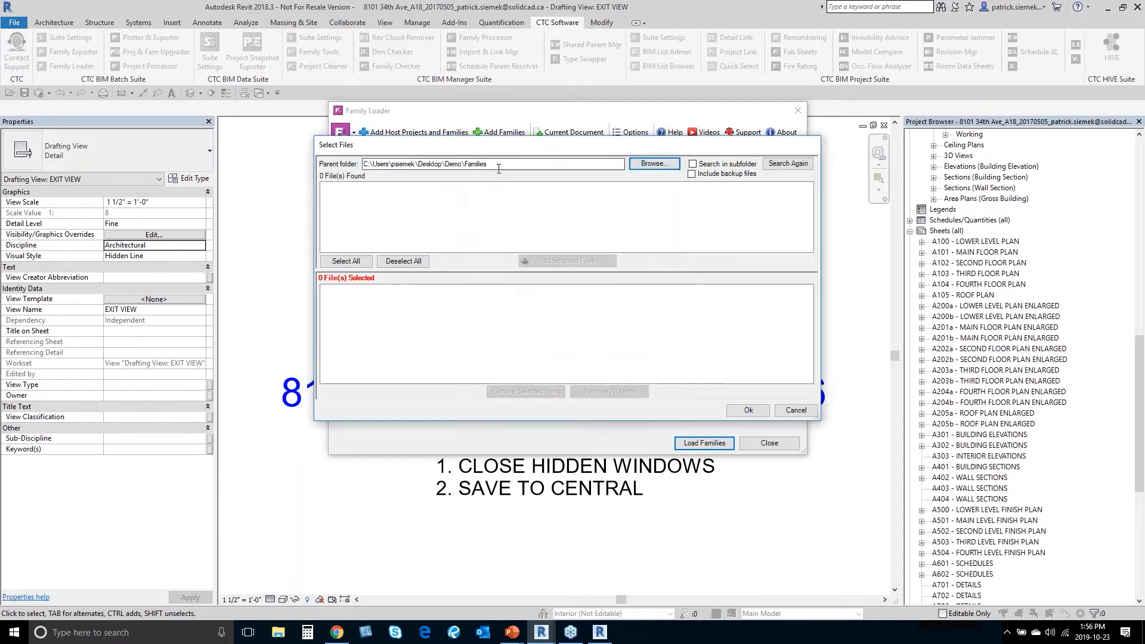
pyautogui.click(727, 170)
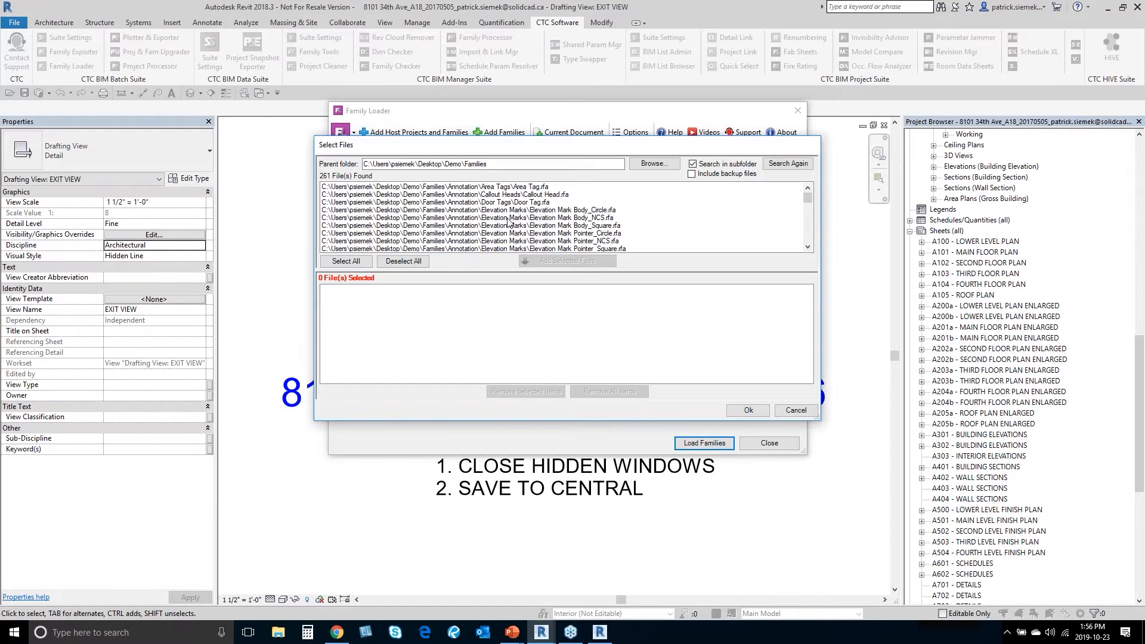
# Step: Select all 261 found family files and confirm them as families to load
pyautogui.scroll(-6, 500, 220)
pyautogui.scroll(-10, 499, 220)
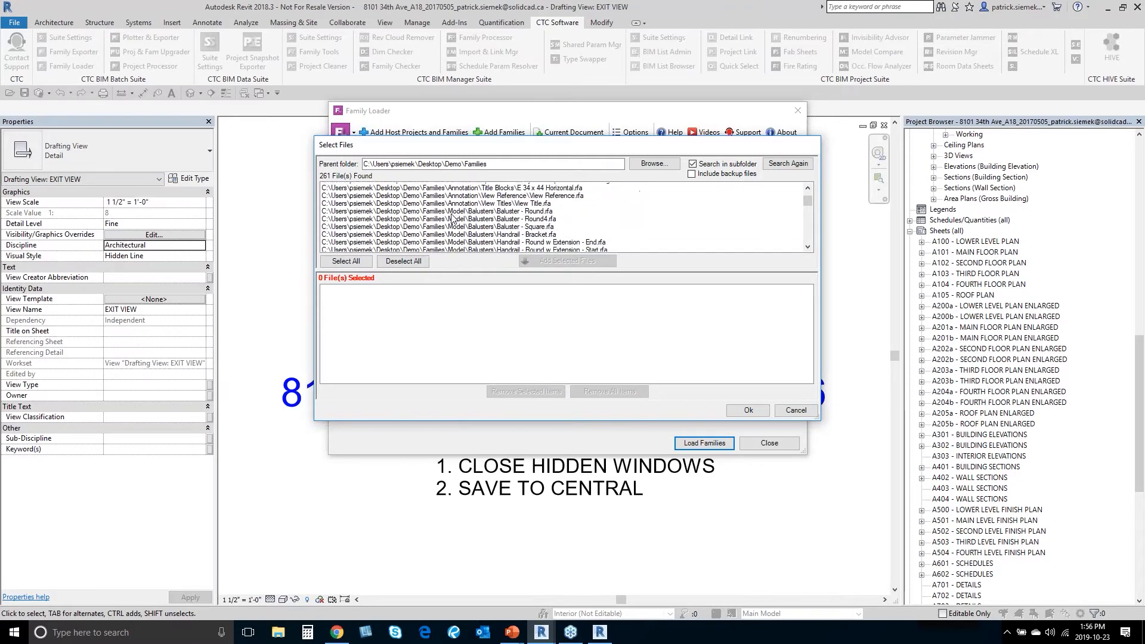
pyautogui.scroll(-2, 451, 218)
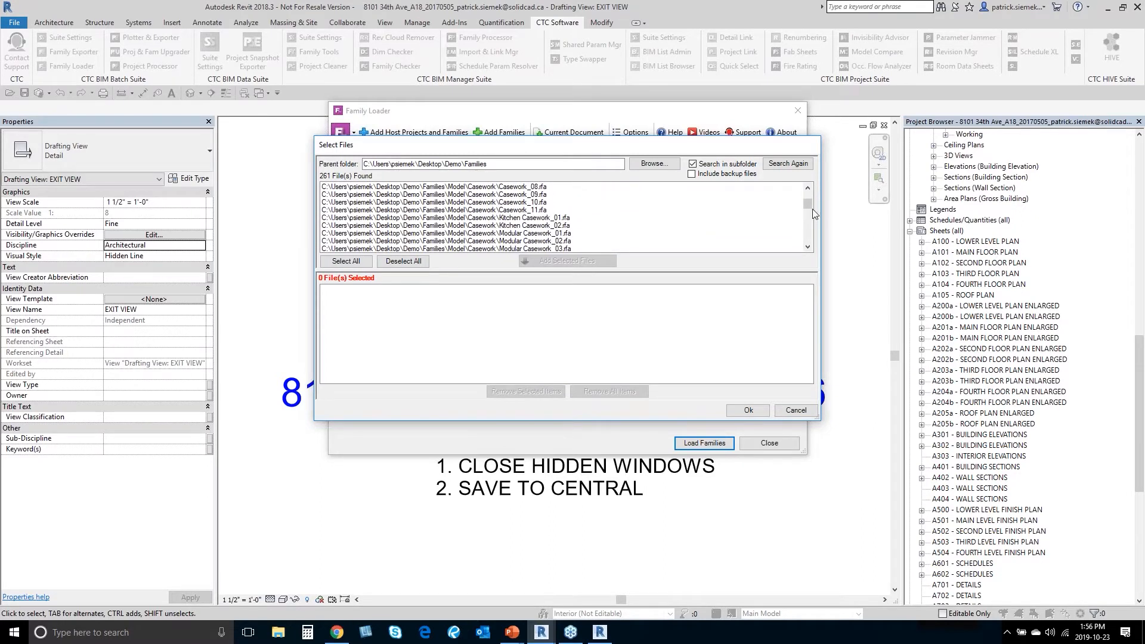
pyautogui.moveTo(809, 204); pyautogui.dragTo(809, 234)
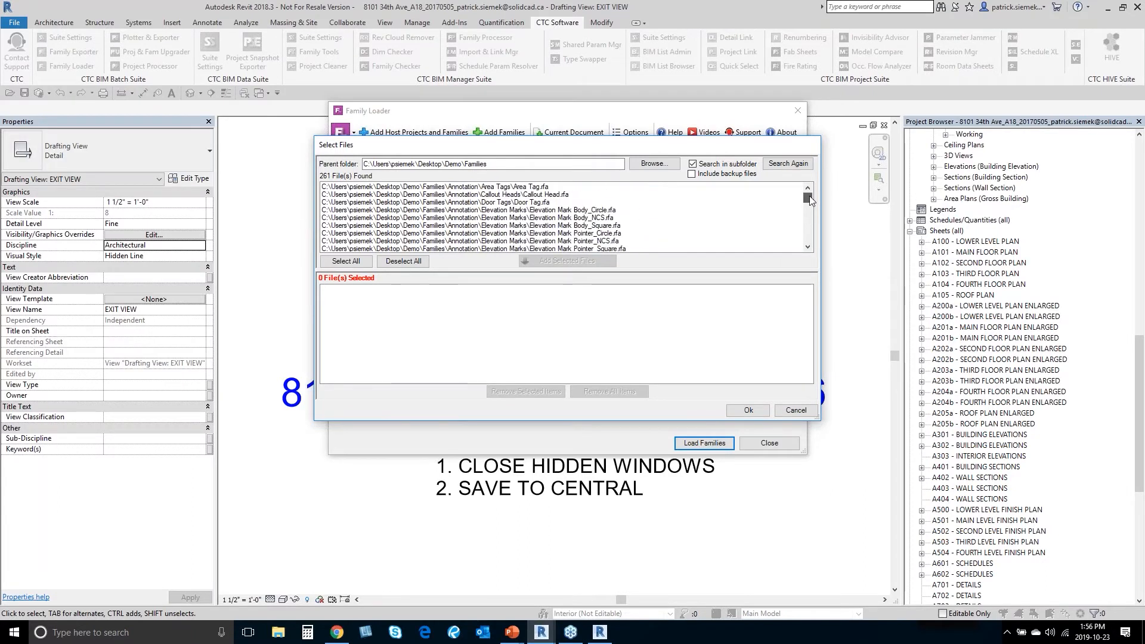
pyautogui.click(346, 260)
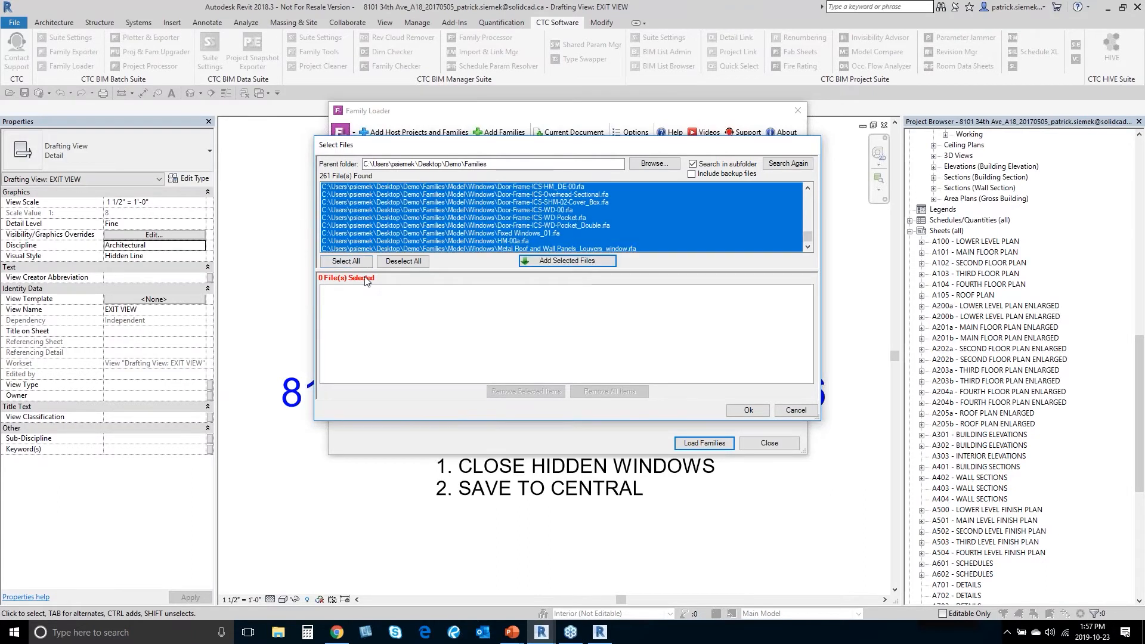
pyautogui.click(539, 262)
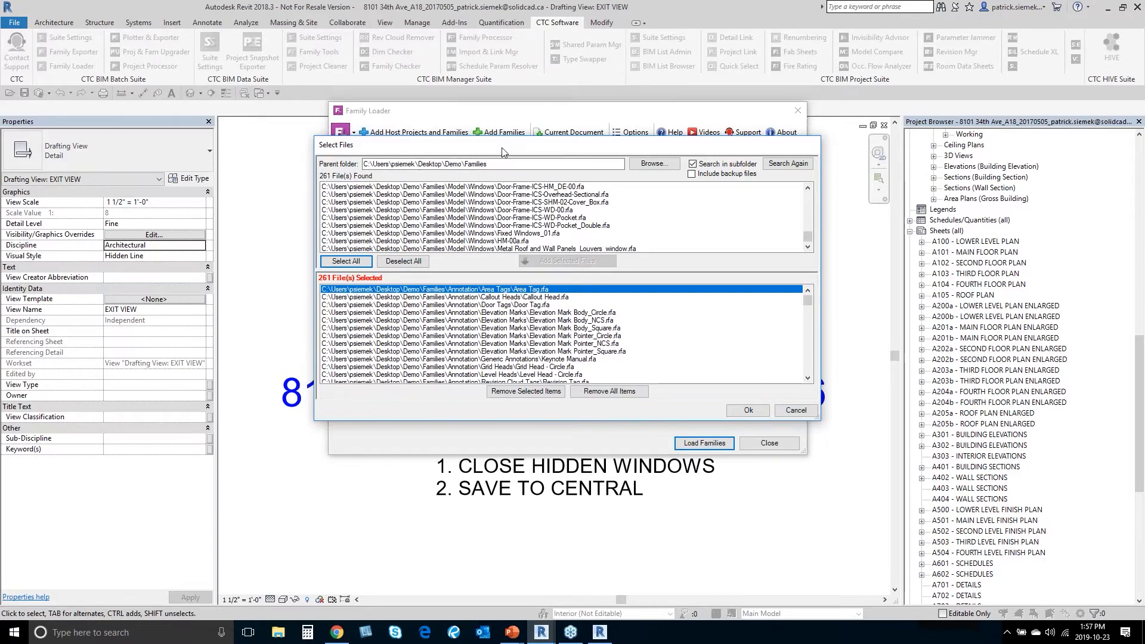
pyautogui.moveTo(502, 153); pyautogui.dragTo(504, 147)
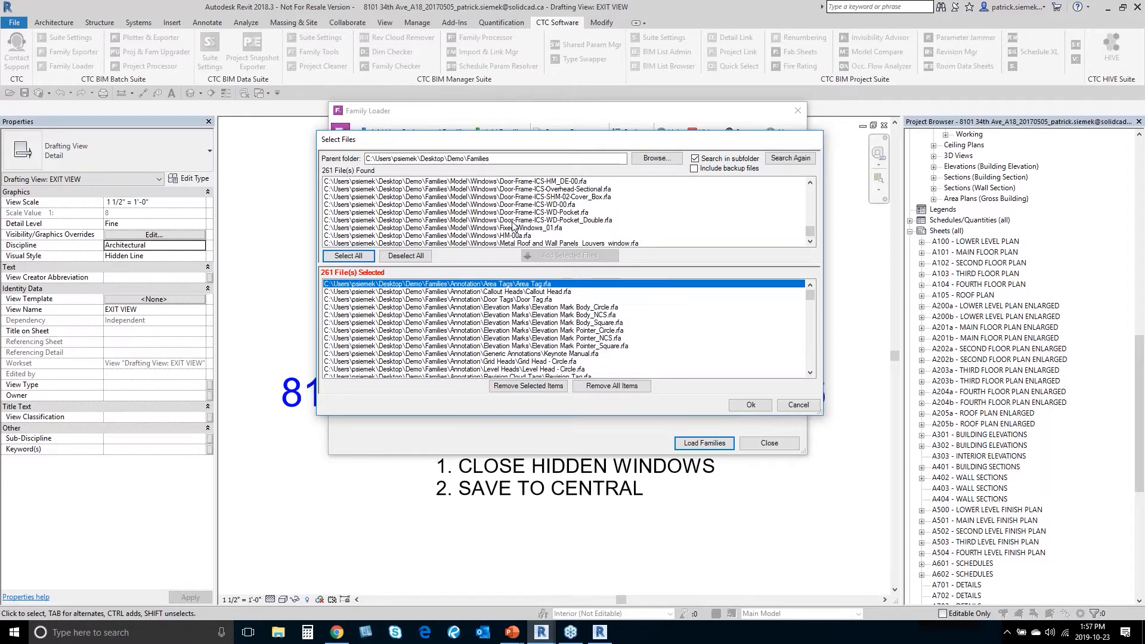
pyautogui.click(751, 405)
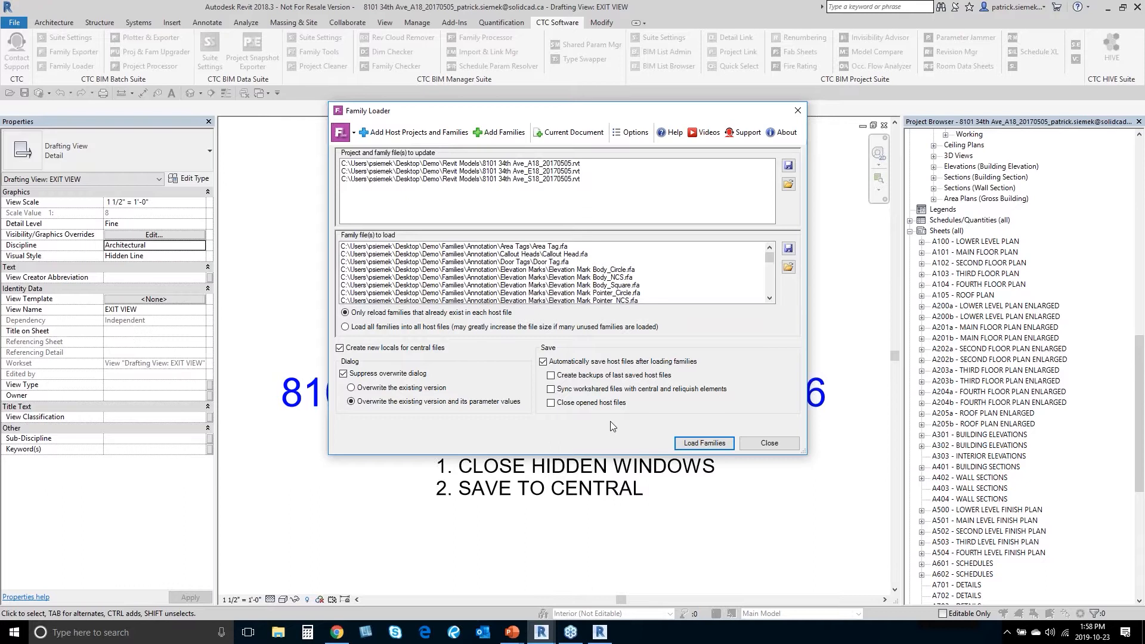
# Step: Keep automatic host saving on, close Family Loader, and advance the slideshow to slide 11 'Important'
pyautogui.click(543, 362)
pyautogui.click(542, 362)
pyautogui.click(798, 111)
pyautogui.hotkey('alt', 'Tab')
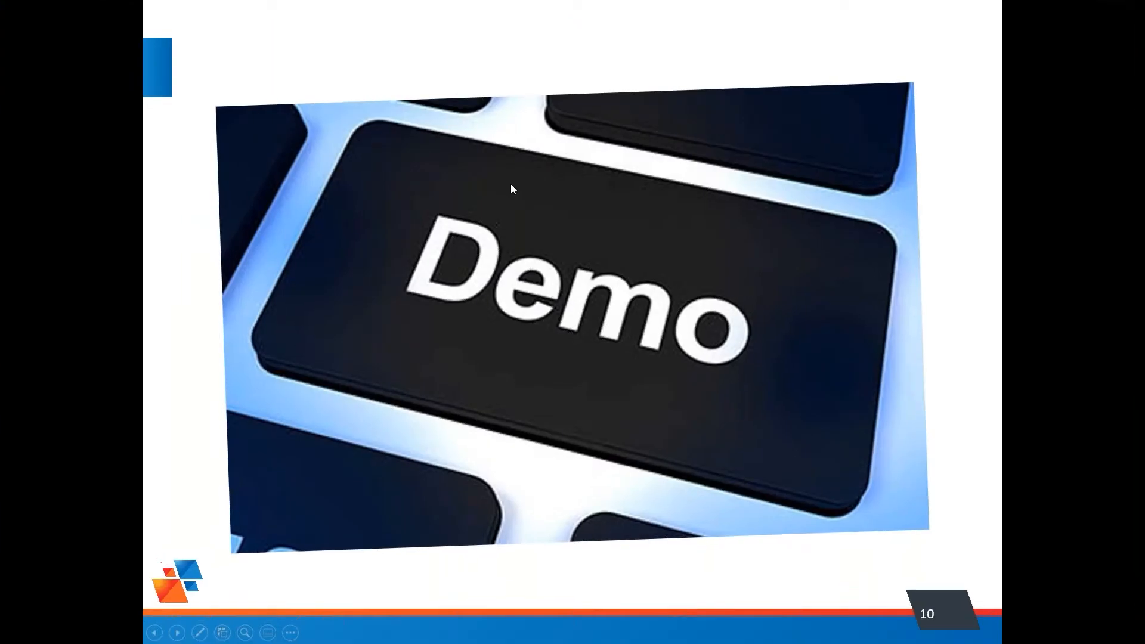
pyautogui.click(511, 185)
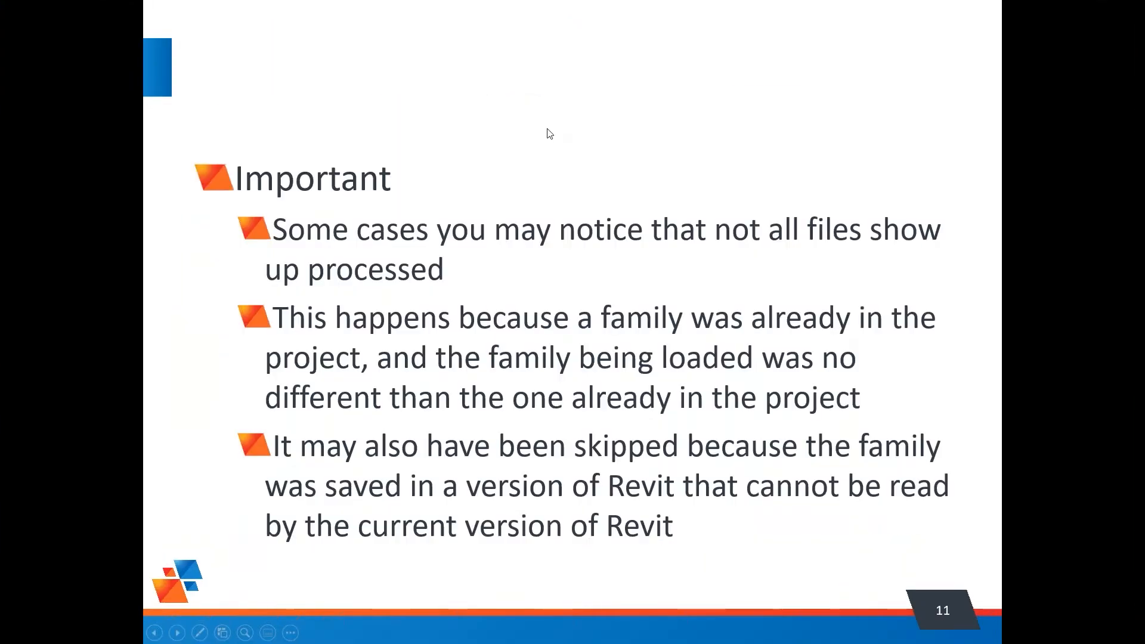
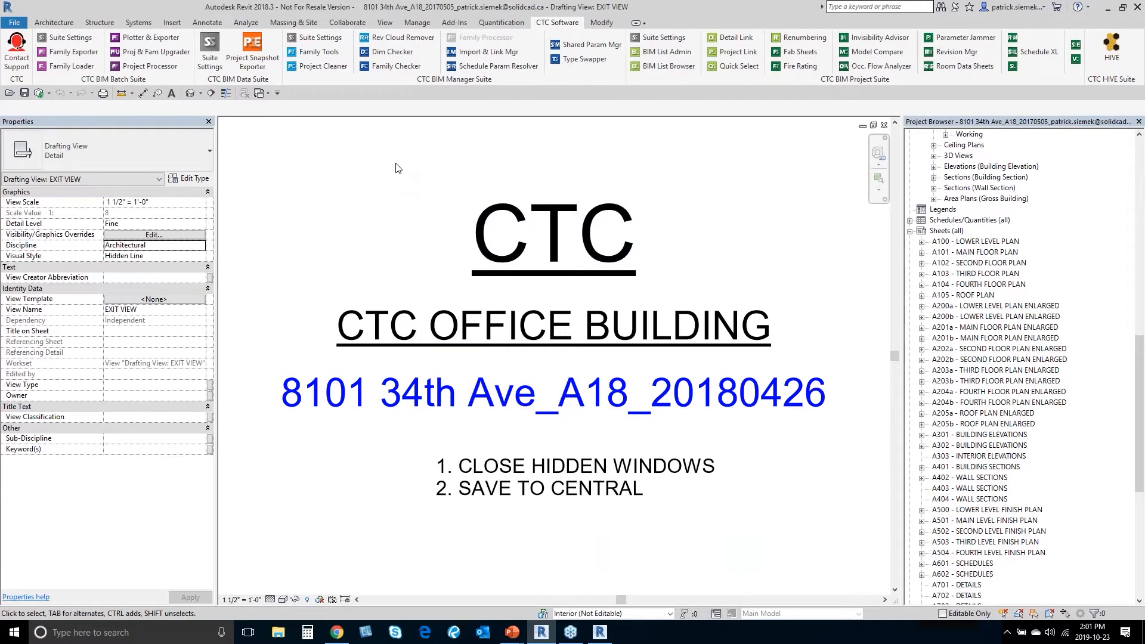
# Step: Switch from the Revit 2018 office building model to the Revit 2020 session
pyautogui.click(600, 632)
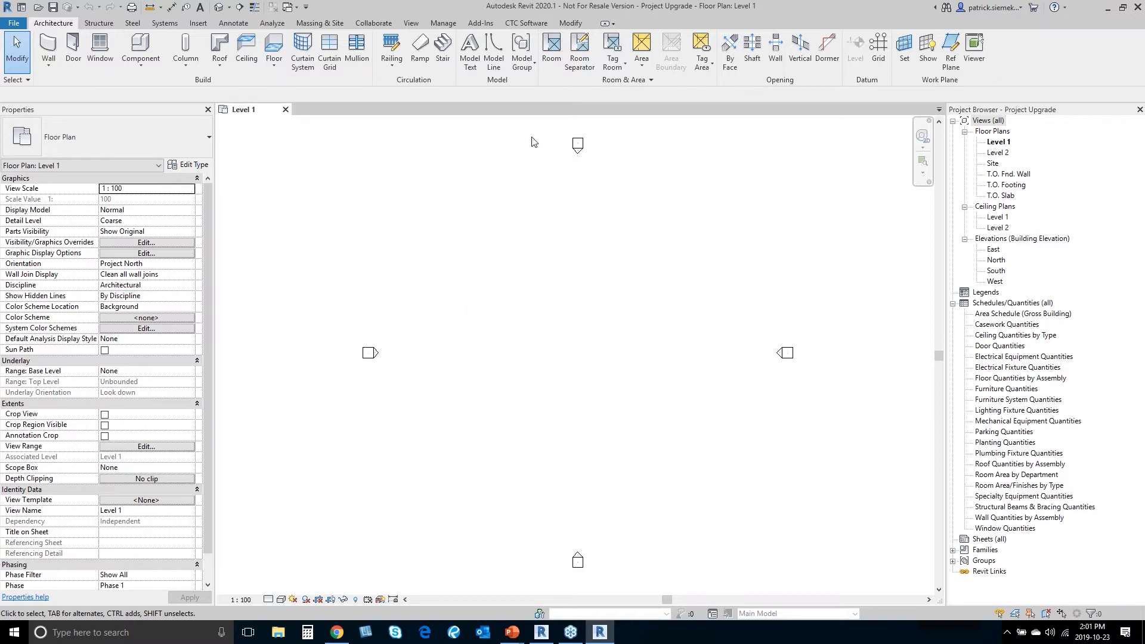
# Step: Launch Proj & Fam Upgrader from the CTC Software tab and browse for the project source folder
pyautogui.click(527, 23)
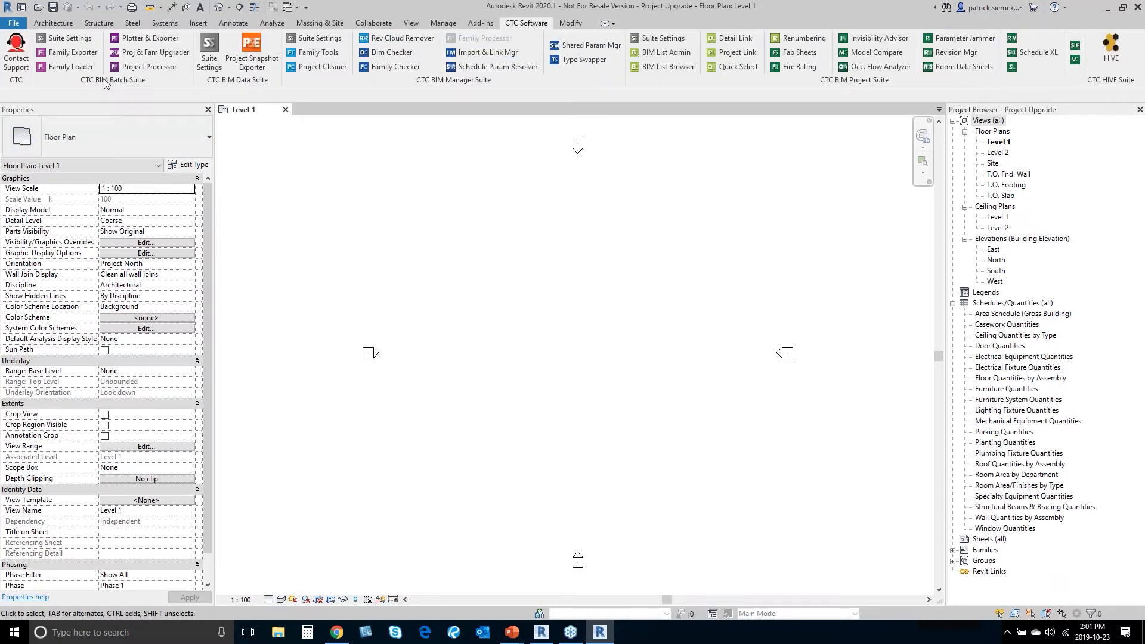
pyautogui.click(153, 55)
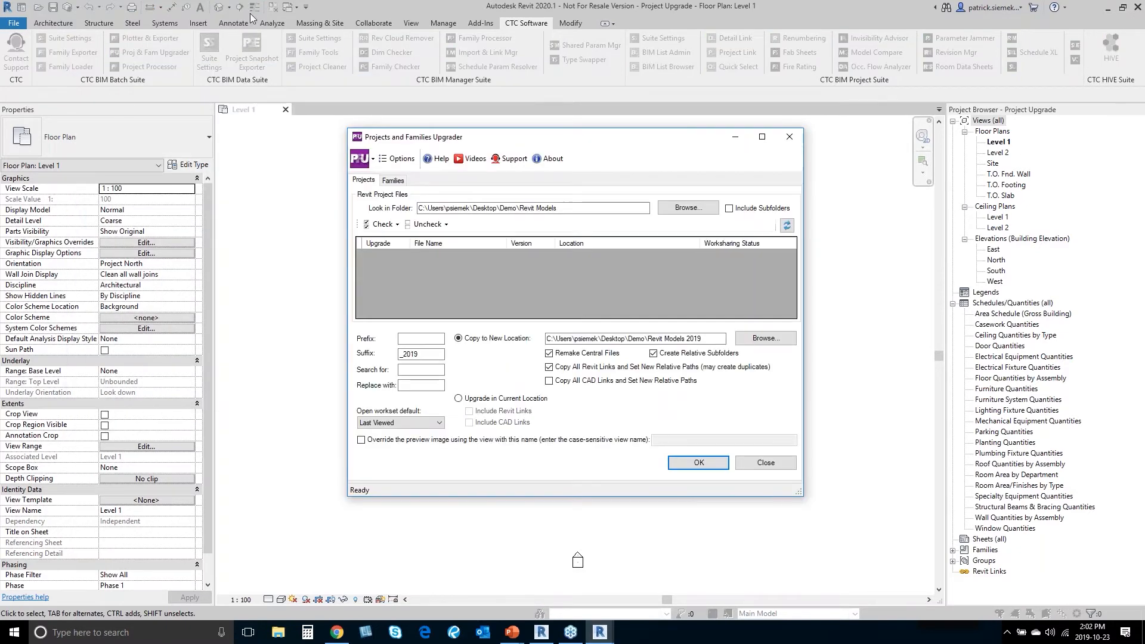
pyautogui.moveTo(522, 144); pyautogui.dragTo(512, 128)
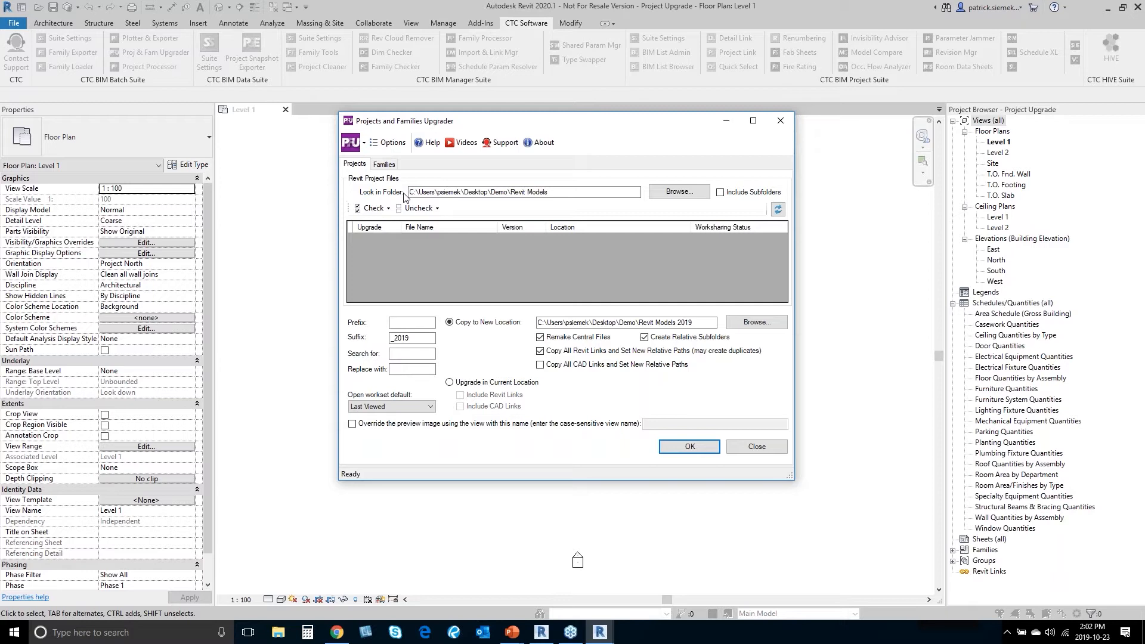
pyautogui.click(685, 194)
pyautogui.scroll(-2, 554, 334)
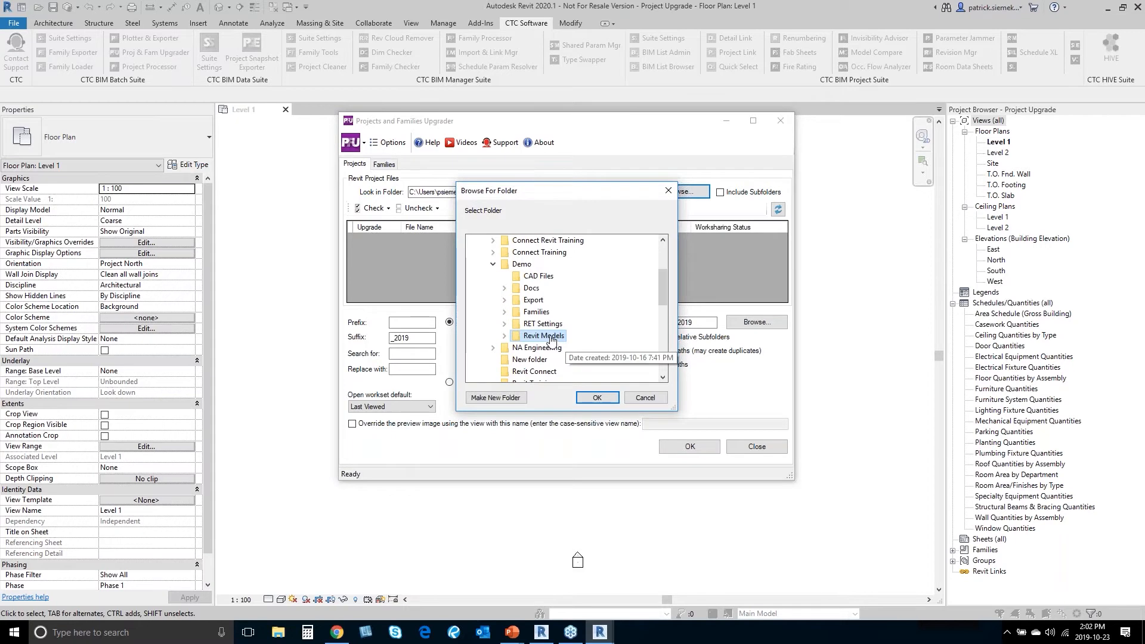
# Step: Set Revit Models as the source folder and enlarge the upgrader to list all six files
pyautogui.click(546, 336)
pyautogui.click(607, 402)
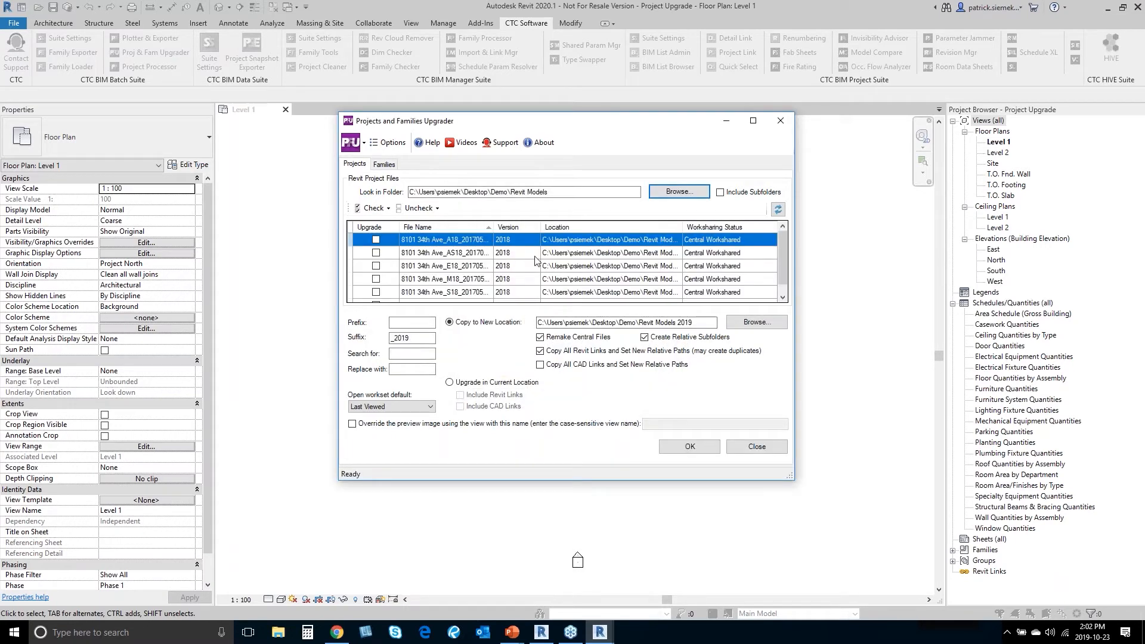
pyautogui.moveTo(515, 119); pyautogui.dragTo(504, 109)
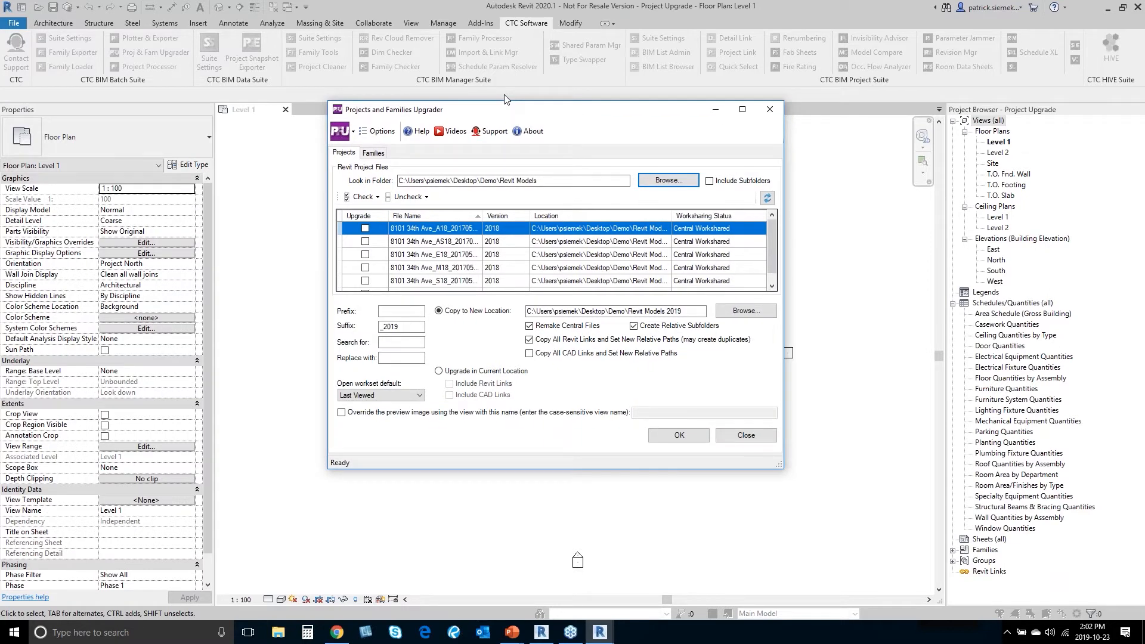
pyautogui.moveTo(504, 95); pyautogui.dragTo(494, 83)
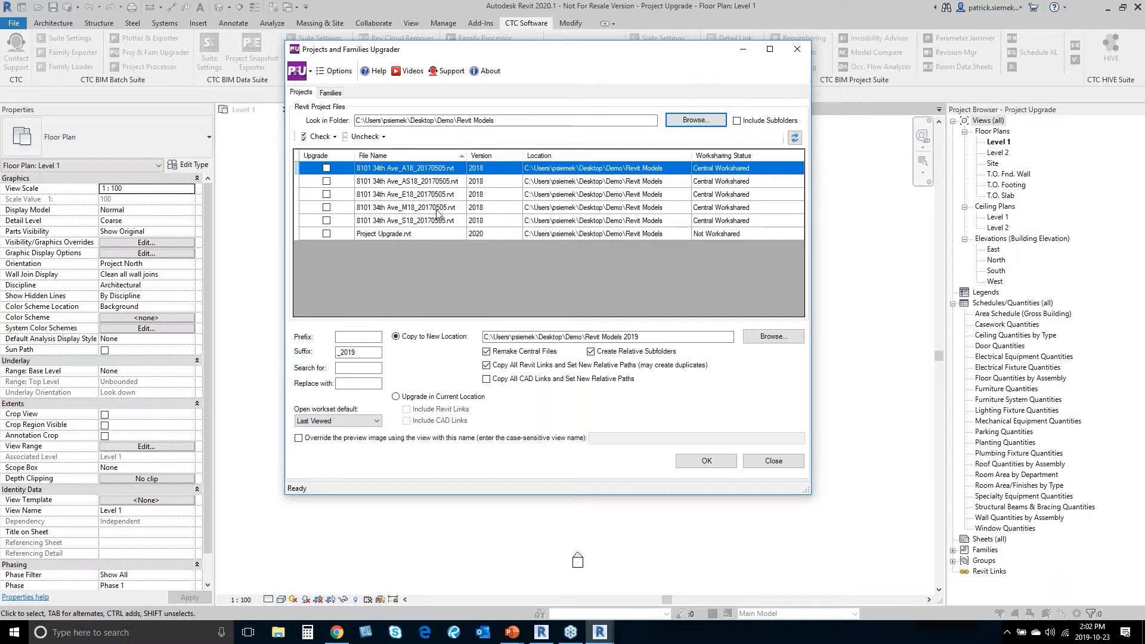
# Step: Mark the A18, E18 and S18 models for upgrade
pyautogui.click(326, 168)
pyautogui.click(326, 194)
pyautogui.click(326, 220)
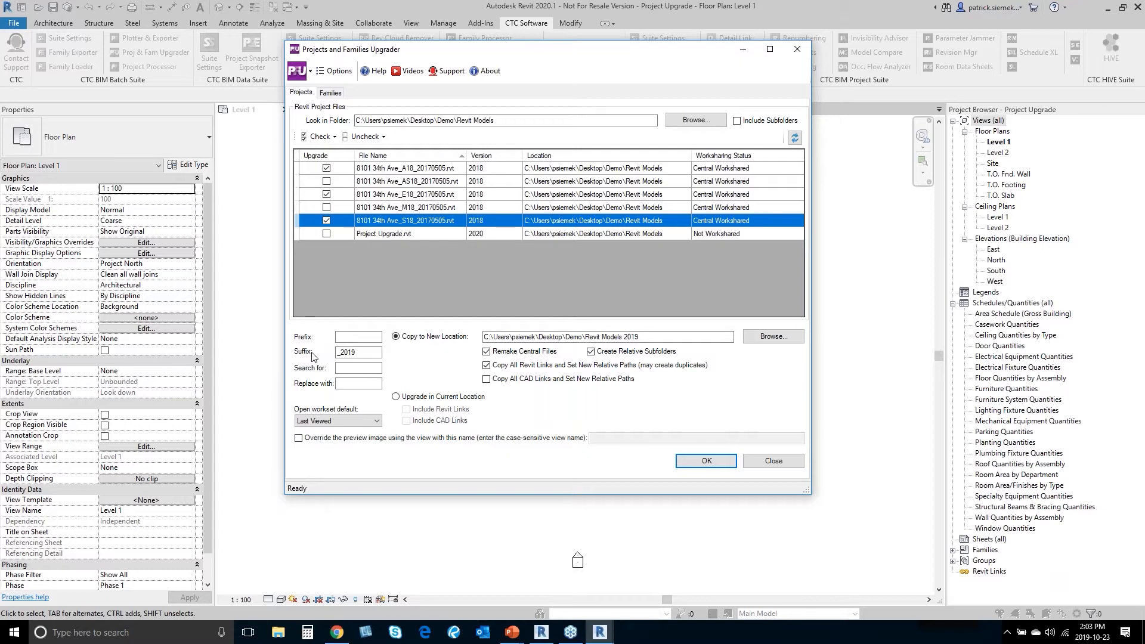
# Step: Replace the _2019 copy suffix with _2020 and browse for a new destination folder
pyautogui.moveTo(362, 353); pyautogui.dragTo(315, 348)
pyautogui.write('_2020')
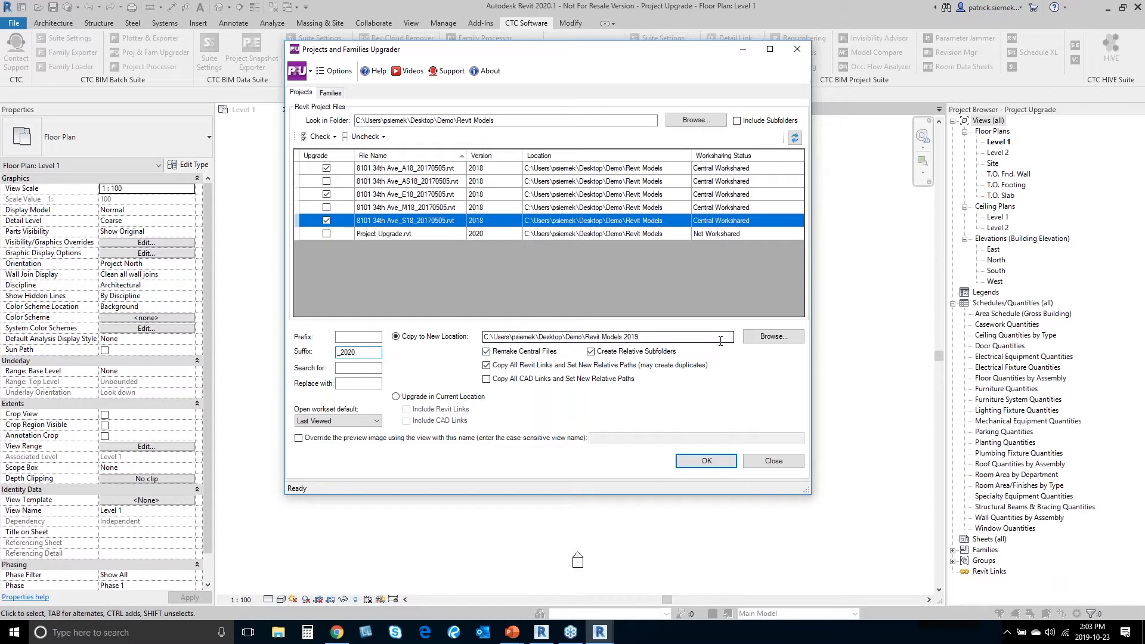
pyautogui.click(773, 338)
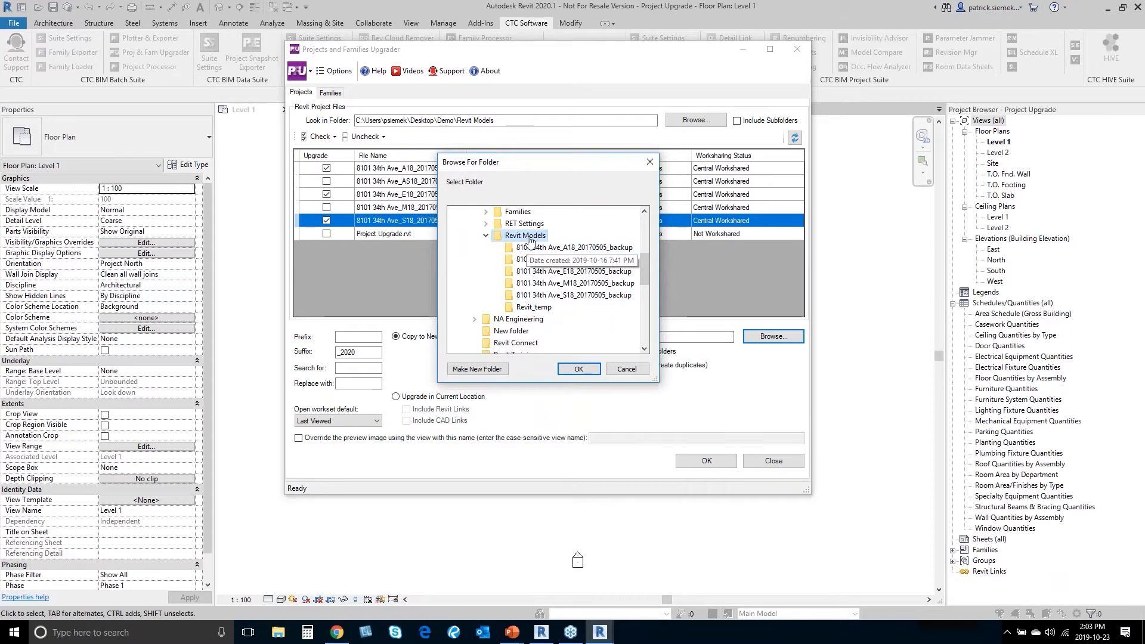
# Step: Confirm Demo\Revit Models as the copy destination, keeping the workset default at Last Viewed
pyautogui.scroll(-2, 527, 241)
pyautogui.scroll(4, 534, 268)
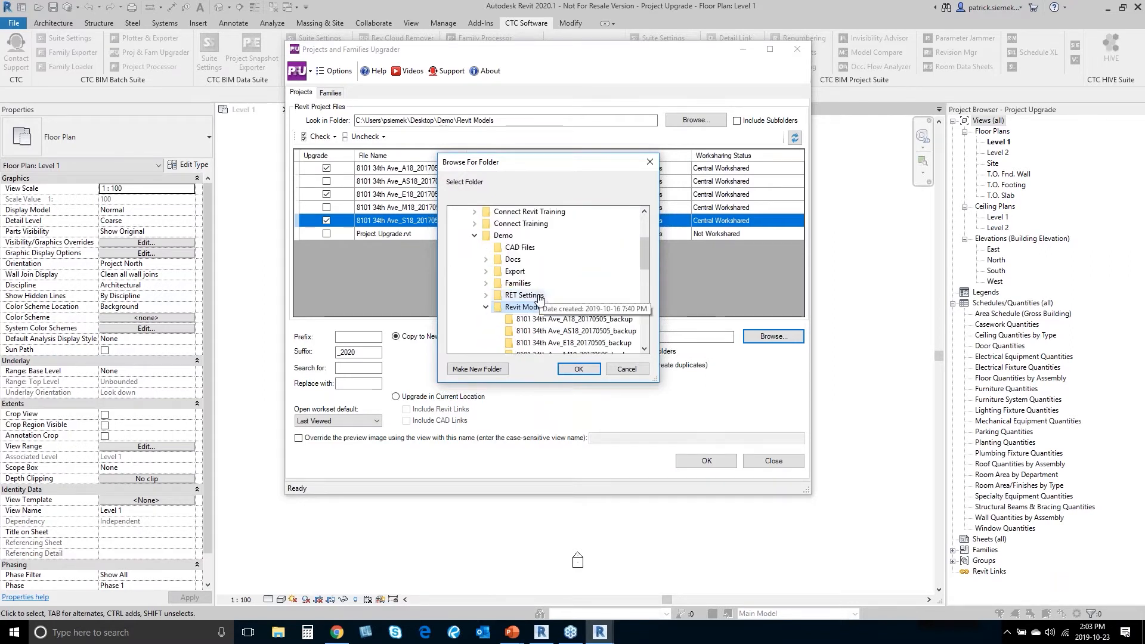
pyautogui.click(578, 370)
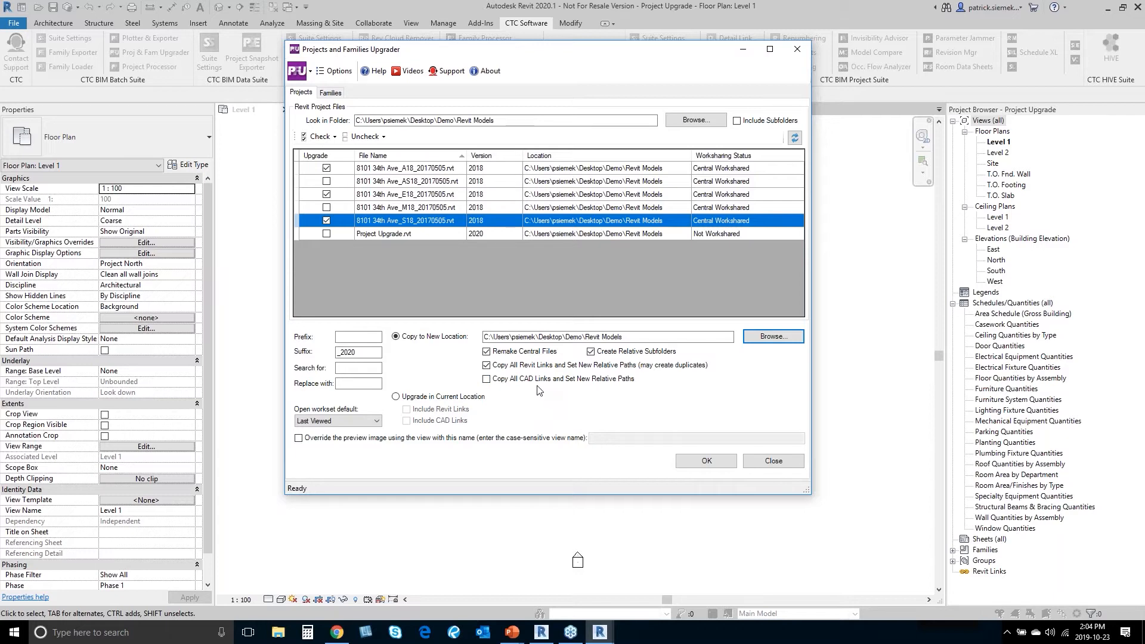
pyautogui.click(330, 421)
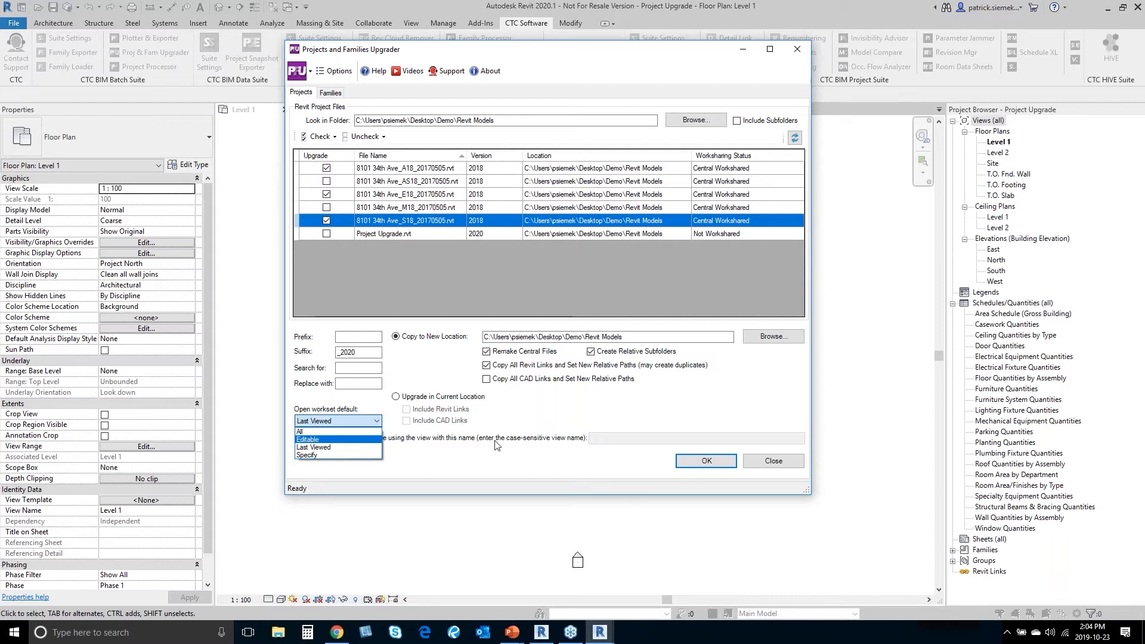
pyautogui.click(529, 454)
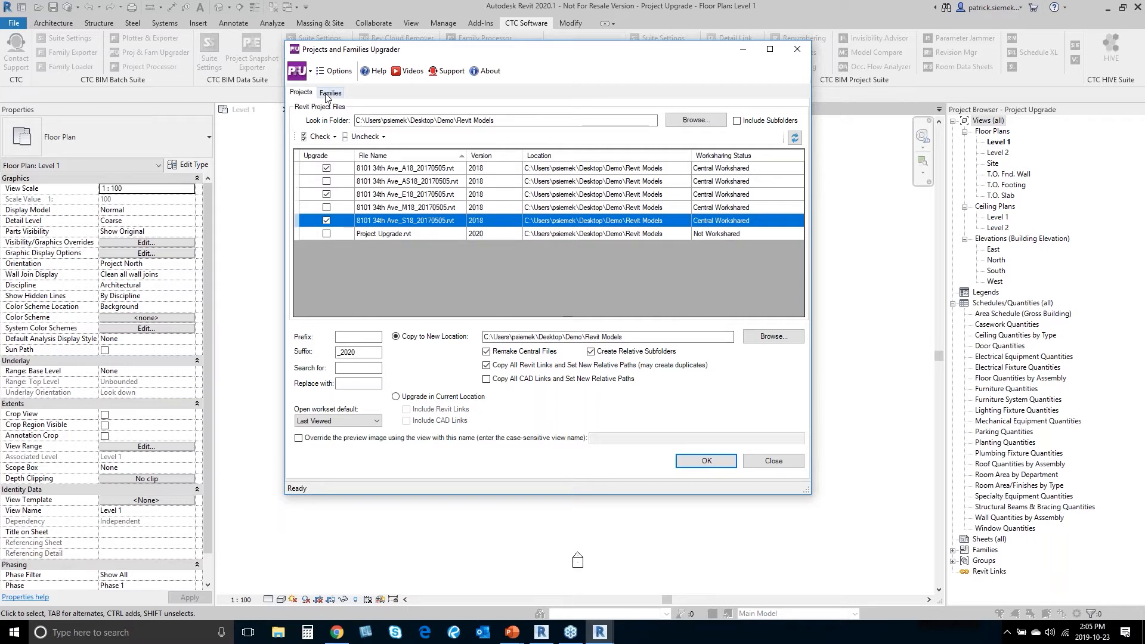
# Step: Unmark the A18, E18 and S18 models and load family files from Demo\Families instead
pyautogui.click(326, 167)
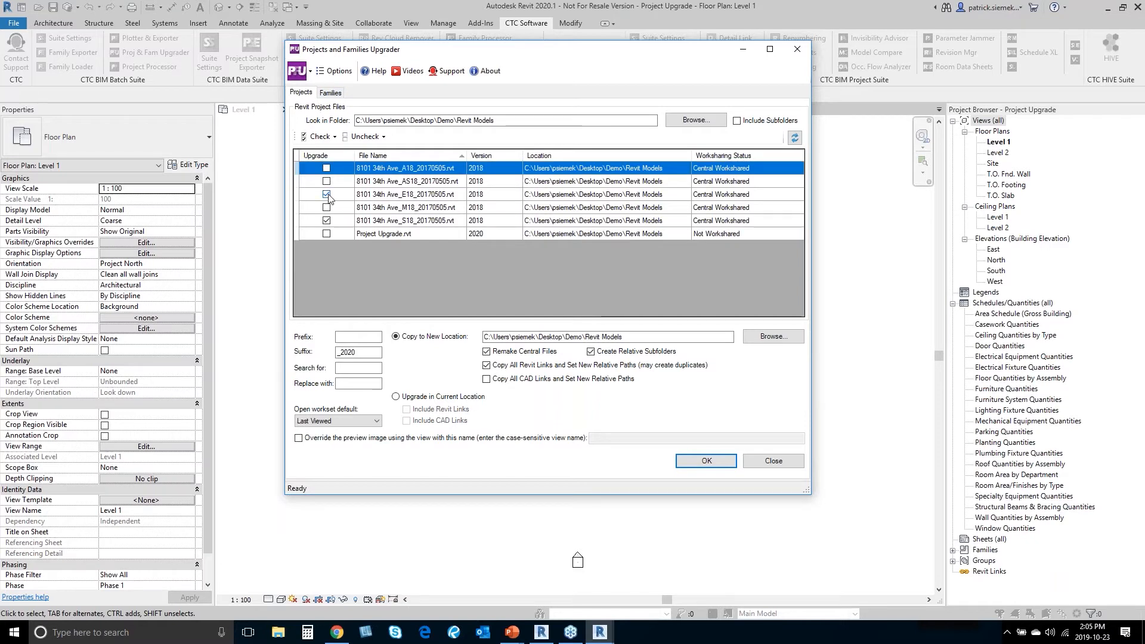
pyautogui.click(326, 194)
pyautogui.click(326, 221)
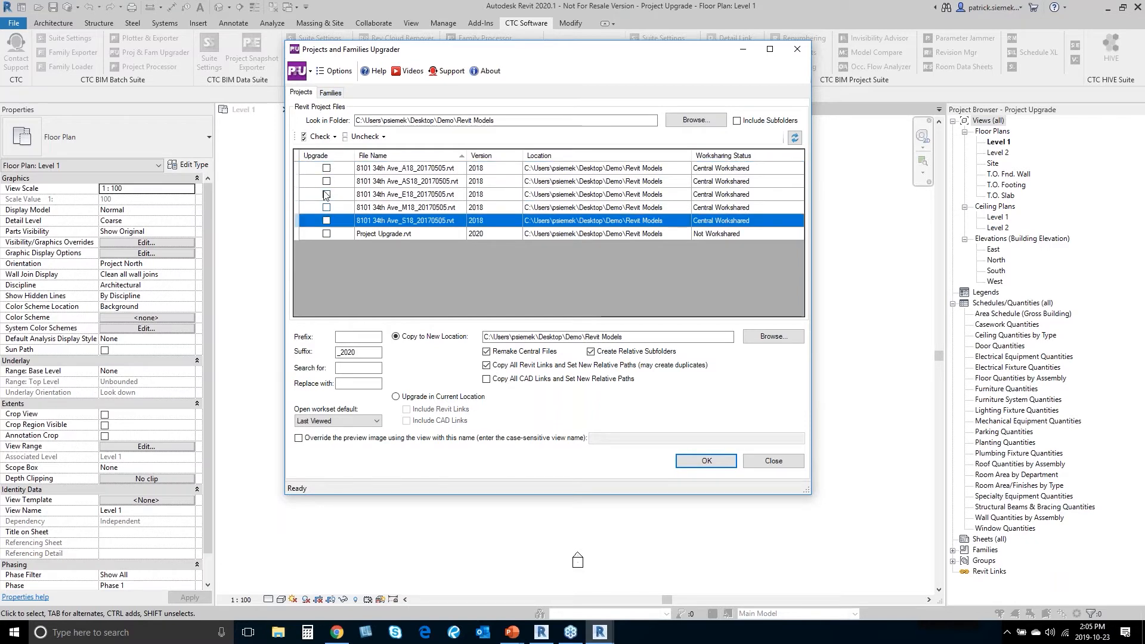
pyautogui.click(332, 93)
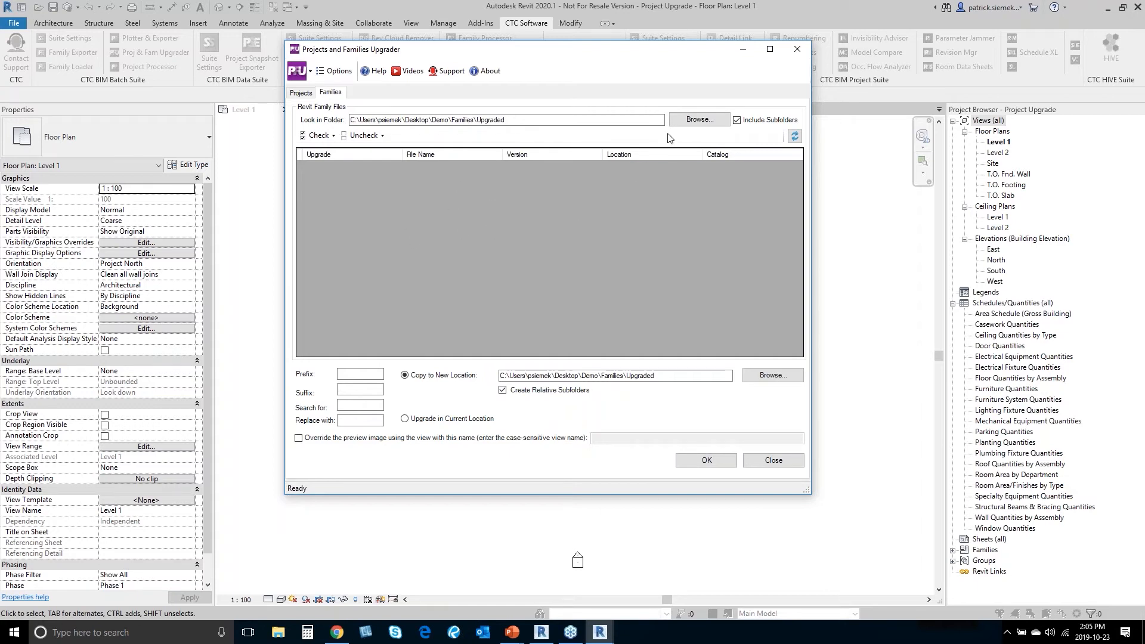
pyautogui.click(693, 121)
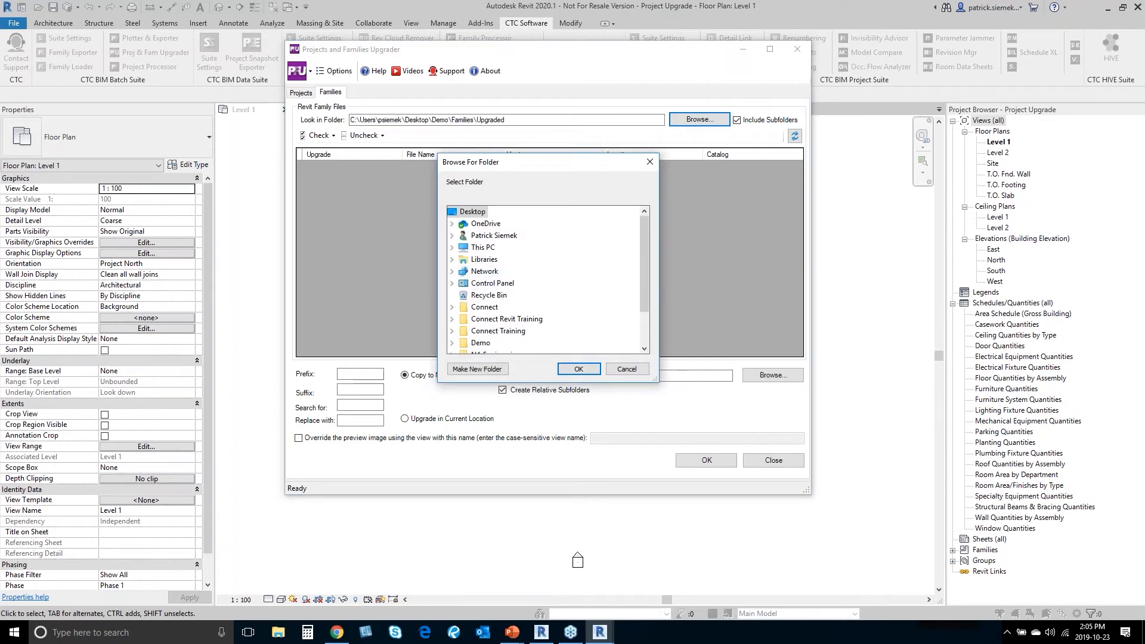
pyautogui.scroll(-2, 483, 286)
pyautogui.doubleClick(481, 296)
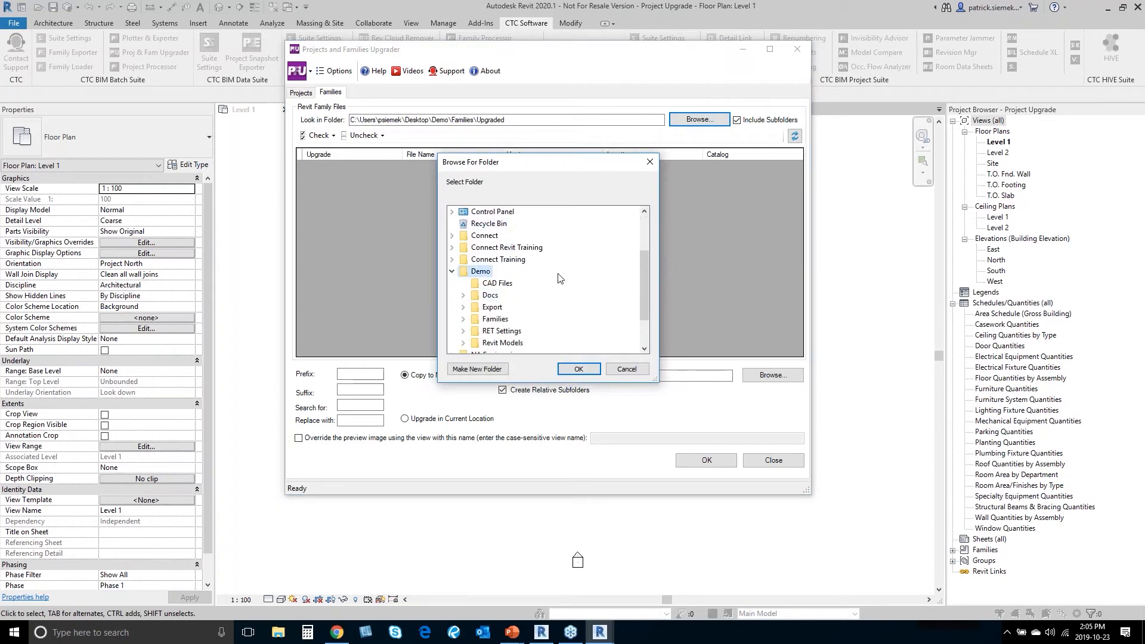
pyautogui.scroll(-1, 542, 283)
pyautogui.doubleClick(496, 285)
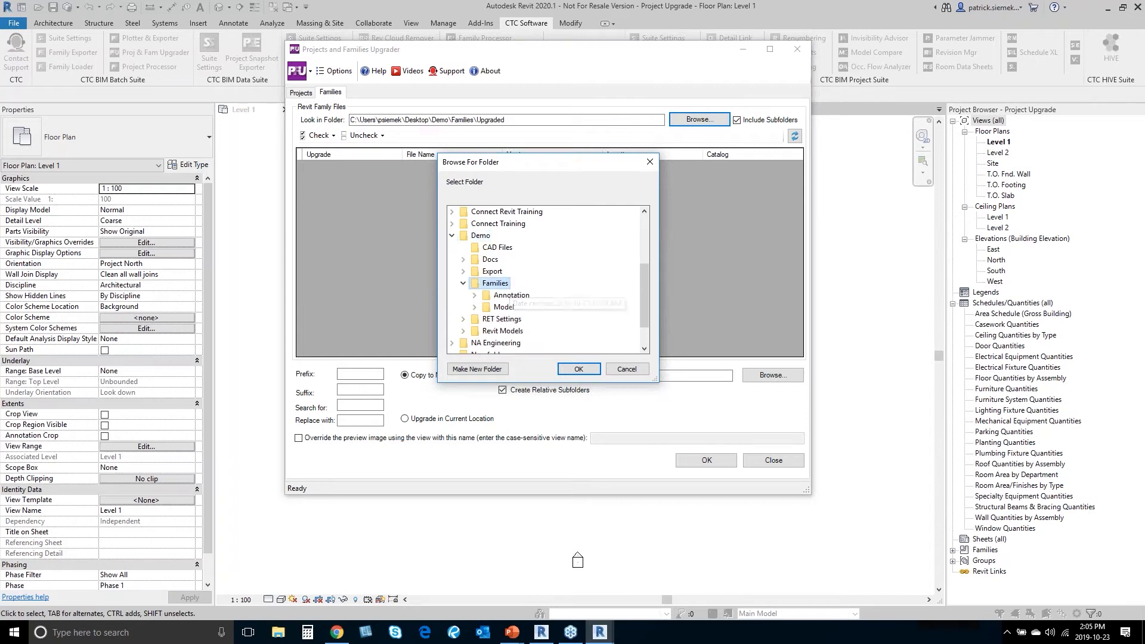
pyautogui.click(576, 370)
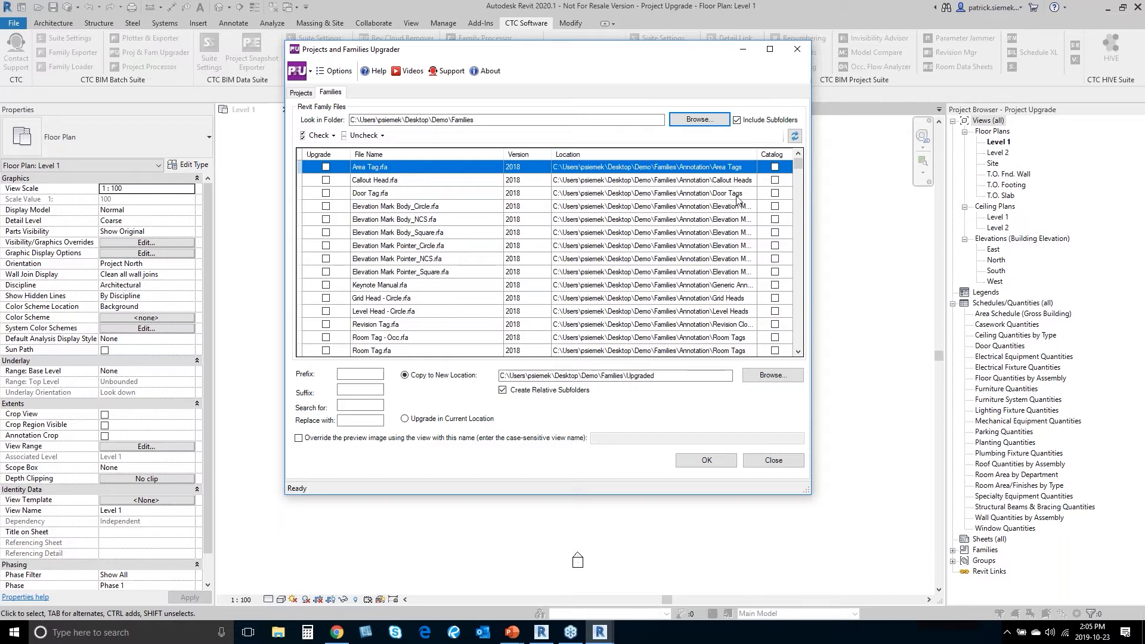
# Step: Mark Handrail - Bracket and both Handrail - Round w Extension families (End, Start) for upgrade
pyautogui.scroll(-3, 504, 228)
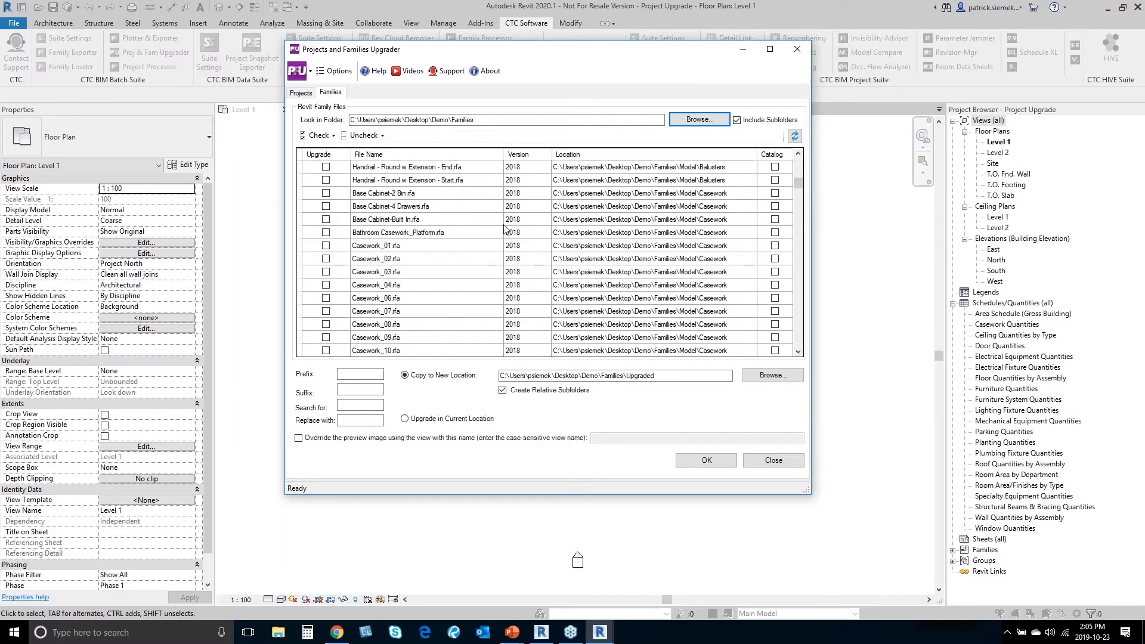
pyautogui.scroll(3, 504, 227)
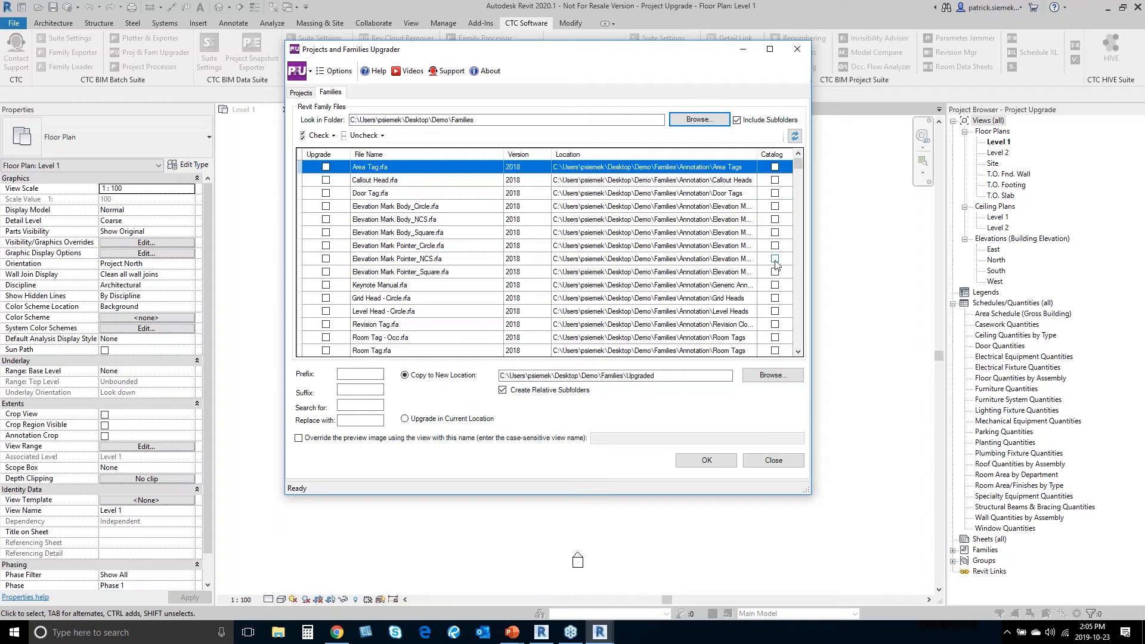
pyautogui.scroll(-7, 469, 271)
pyautogui.scroll(1, 470, 272)
pyautogui.click(326, 271)
pyautogui.click(326, 285)
pyautogui.click(325, 299)
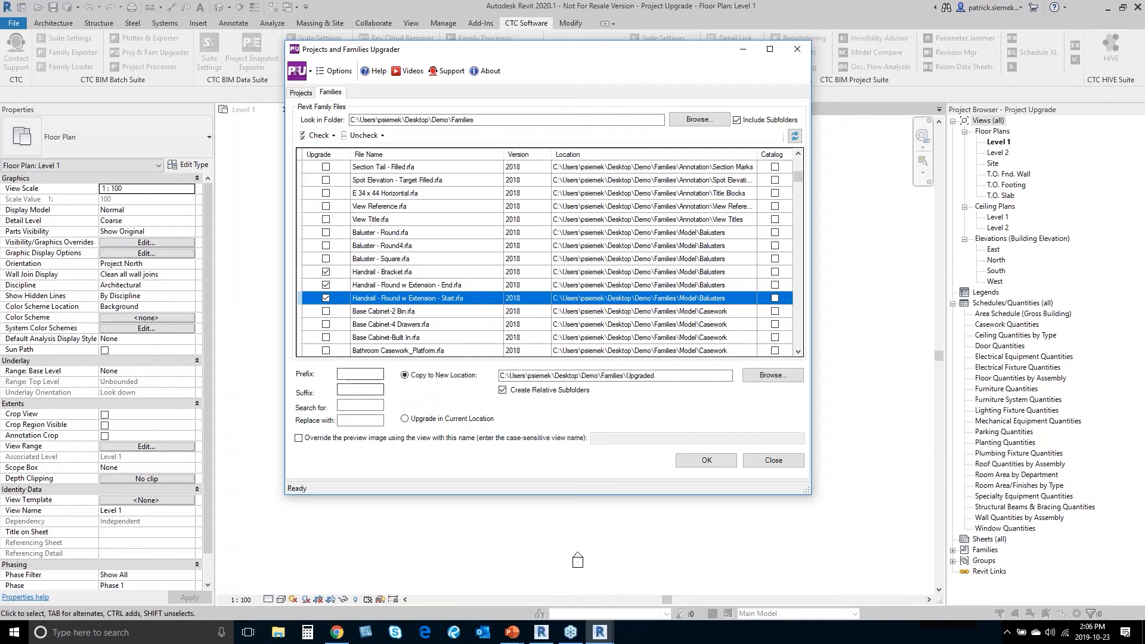
pyautogui.click(373, 388)
pyautogui.click(366, 406)
# Step: Enter Handrail as the search text and HRail as its replacement
pyautogui.click(358, 403)
pyautogui.write('Handrail')
pyautogui.click(361, 421)
pyautogui.write('HRail')
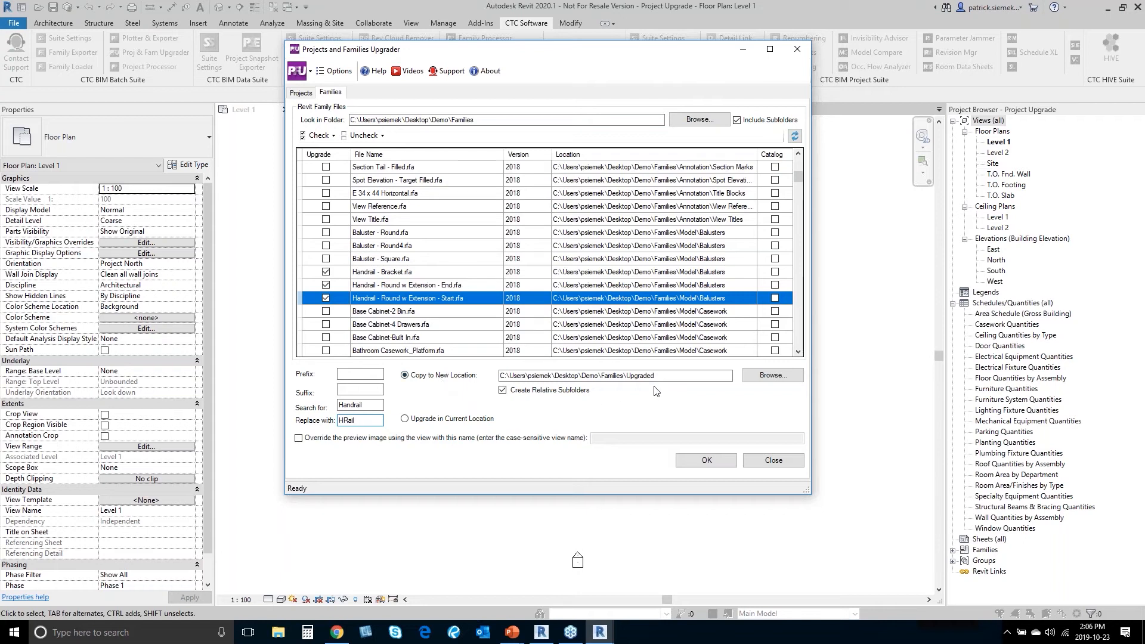
# Step: Create a new Upgraded folder under Demo\Families and set it as the copy destination
pyautogui.click(773, 375)
pyautogui.scroll(-2, 524, 270)
pyautogui.click(487, 296)
pyautogui.scroll(-1, 490, 296)
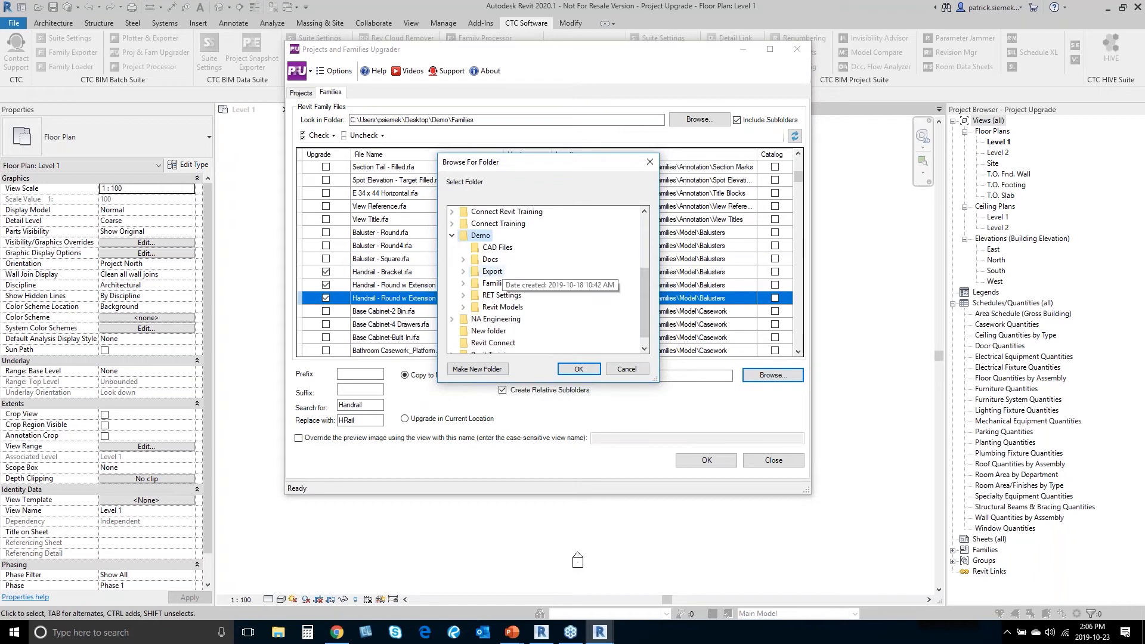
pyautogui.doubleClick(495, 284)
pyautogui.scroll(-1, 540, 307)
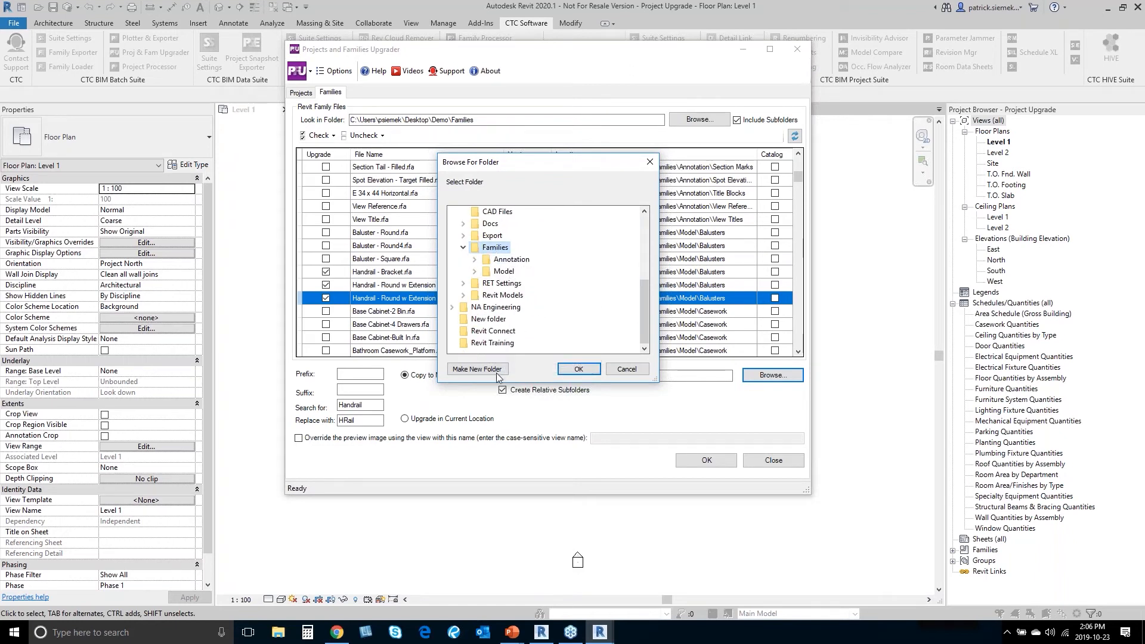
pyautogui.click(477, 369)
pyautogui.write('Upgraded')
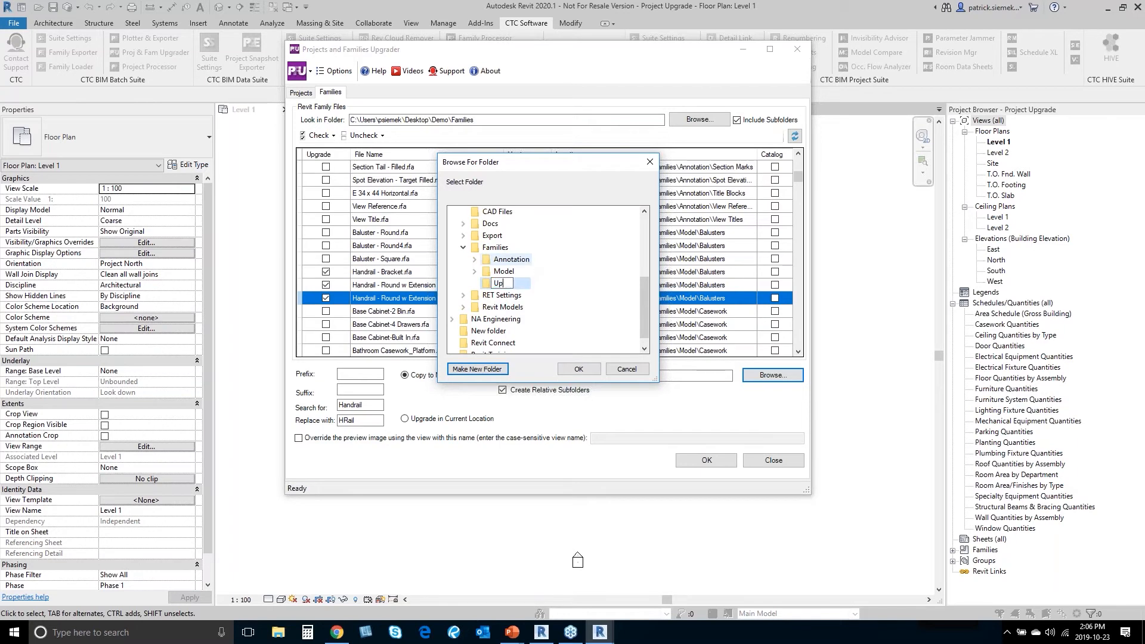
pyautogui.press('Return')
pyautogui.click(579, 370)
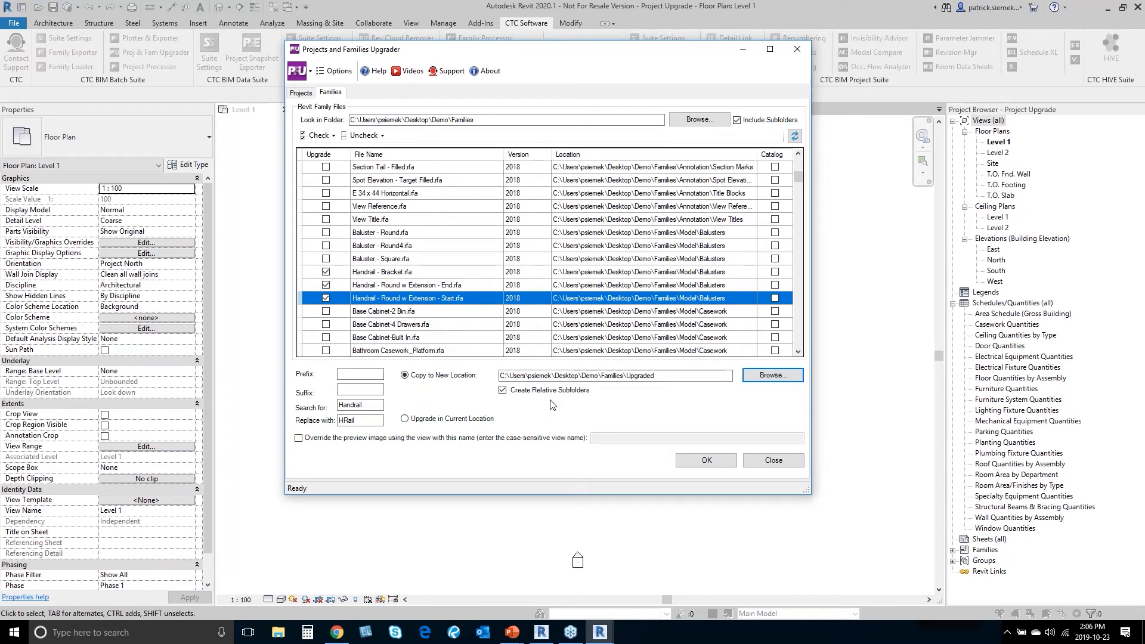
# Step: Add Base Cabinet-2 Bin and Base Cabinet-4 Drawers, then run the upgrade of all checked families
pyautogui.click(326, 311)
pyautogui.click(326, 325)
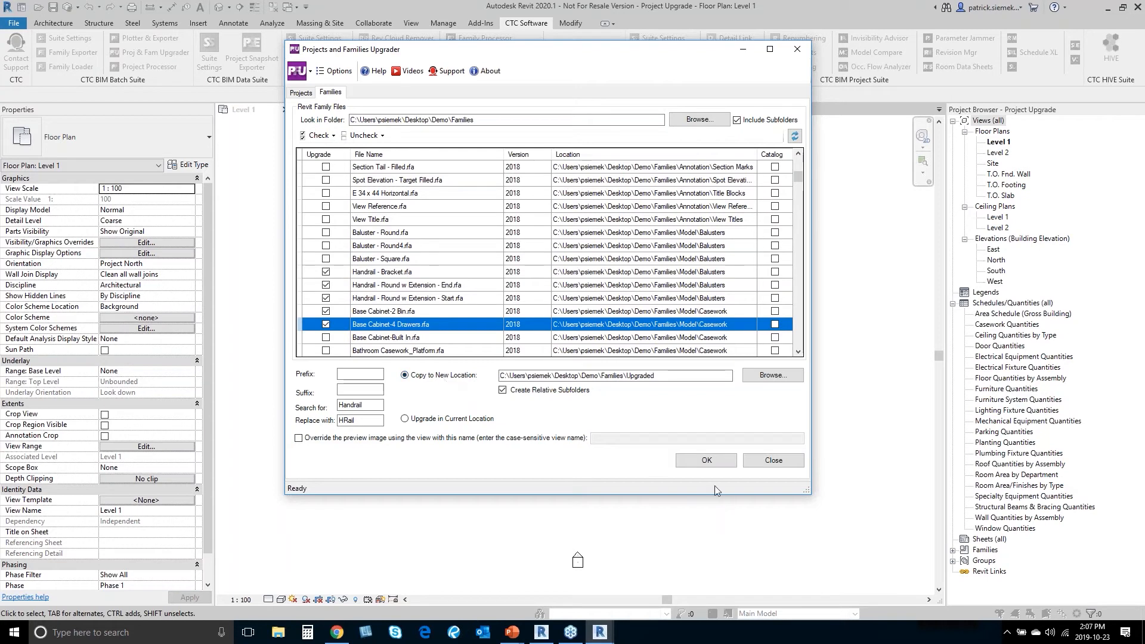
pyautogui.click(707, 462)
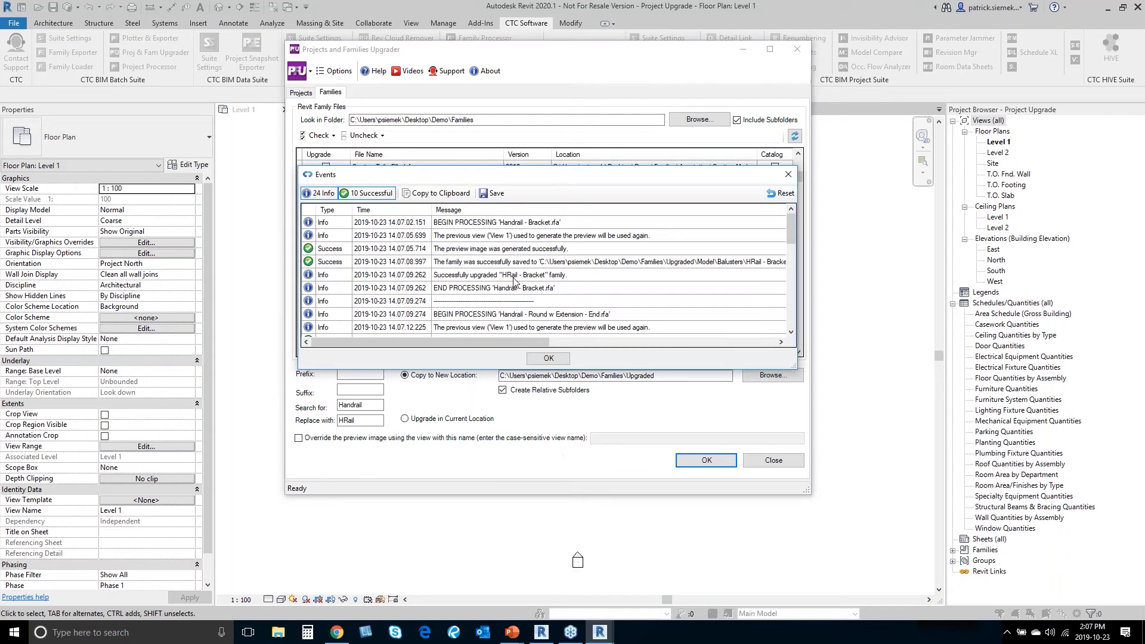
# Step: Enlarge and scroll the events log to confirm the HRail and Base Cabinet saves, then close it
pyautogui.moveTo(804, 367); pyautogui.dragTo(839, 483)
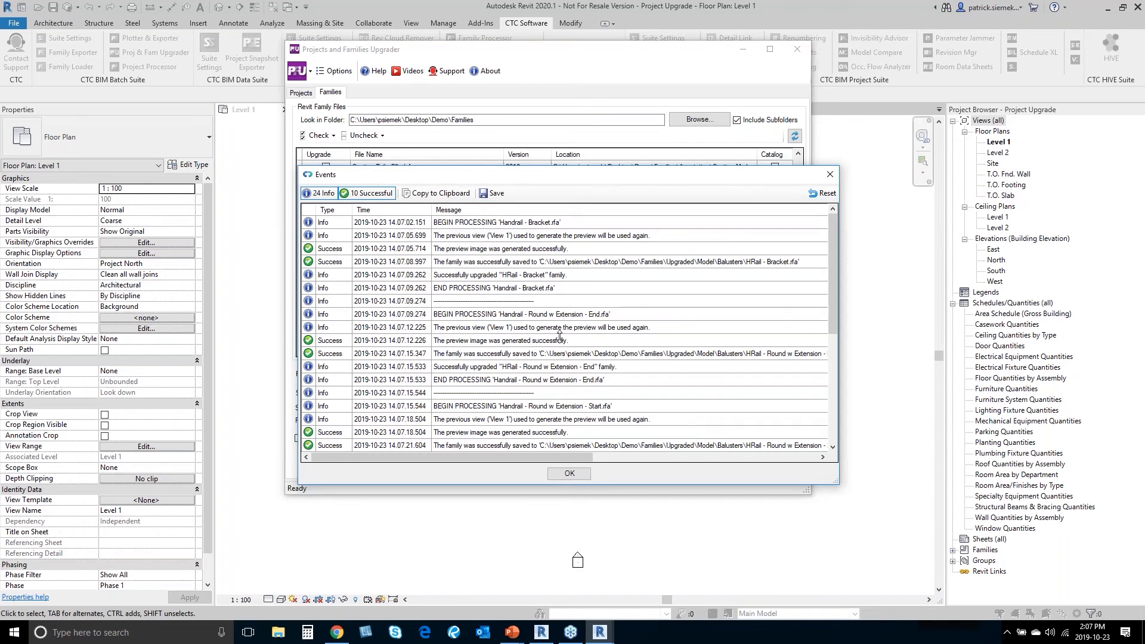
pyautogui.scroll(-5, 417, 301)
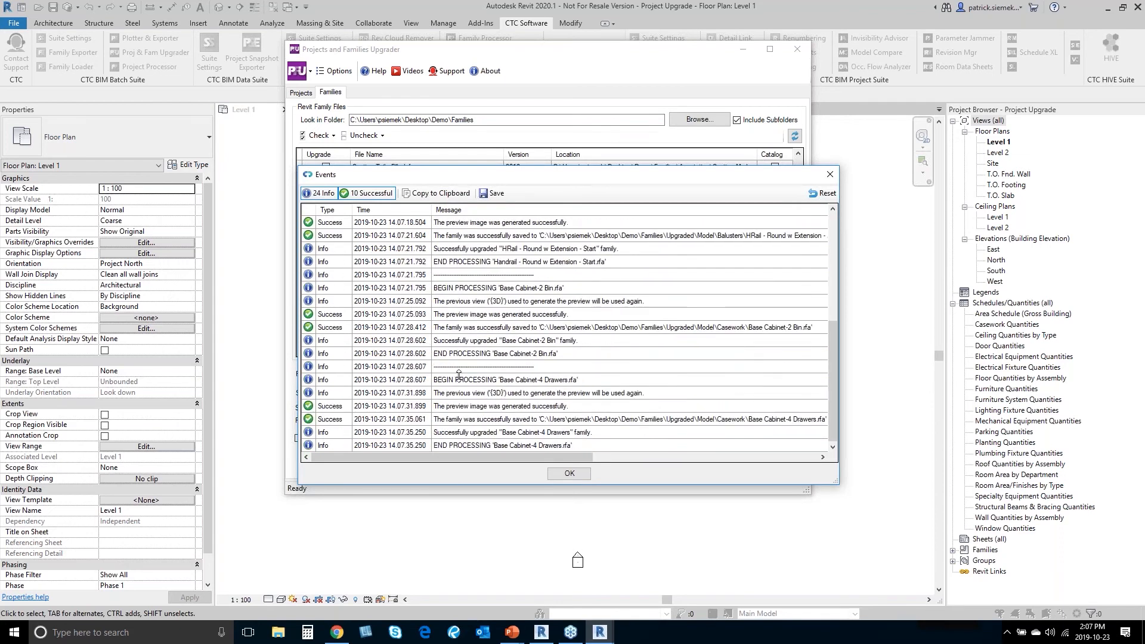
pyautogui.click(567, 474)
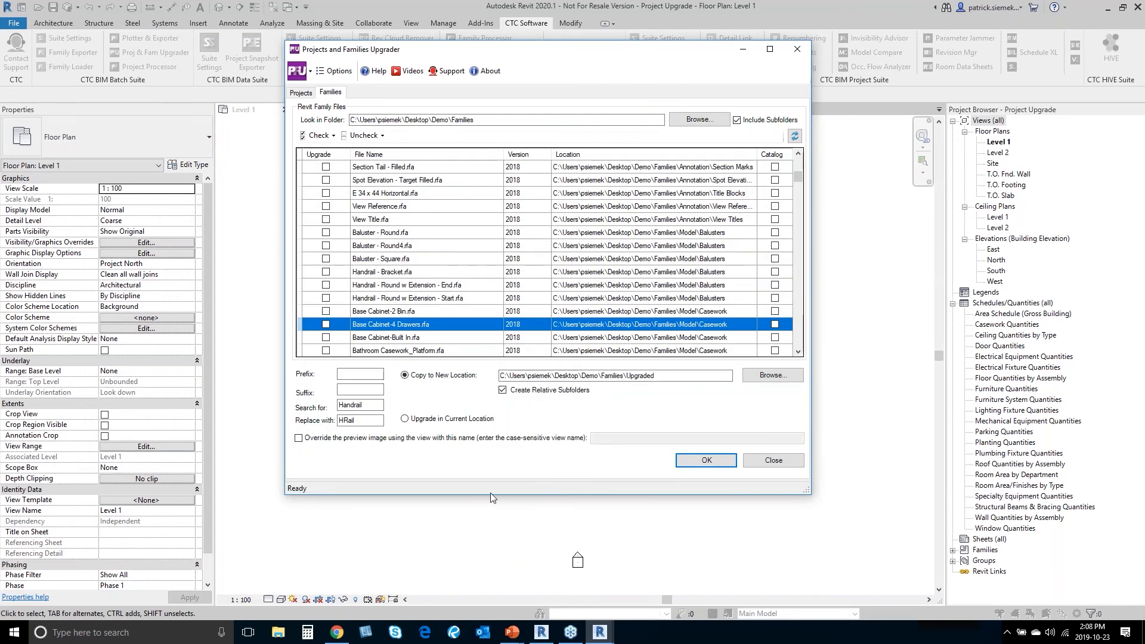
# Step: Open File Explorer and browse to Desktop\Demo\Families\Upgraded\Model
pyautogui.click(278, 634)
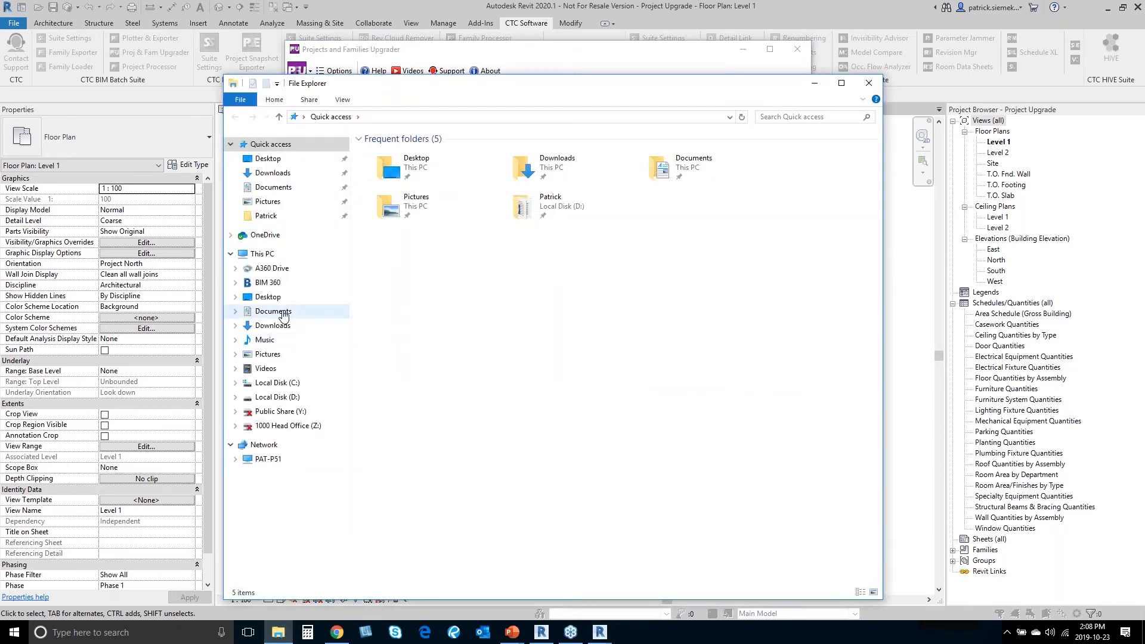
pyautogui.click(268, 284)
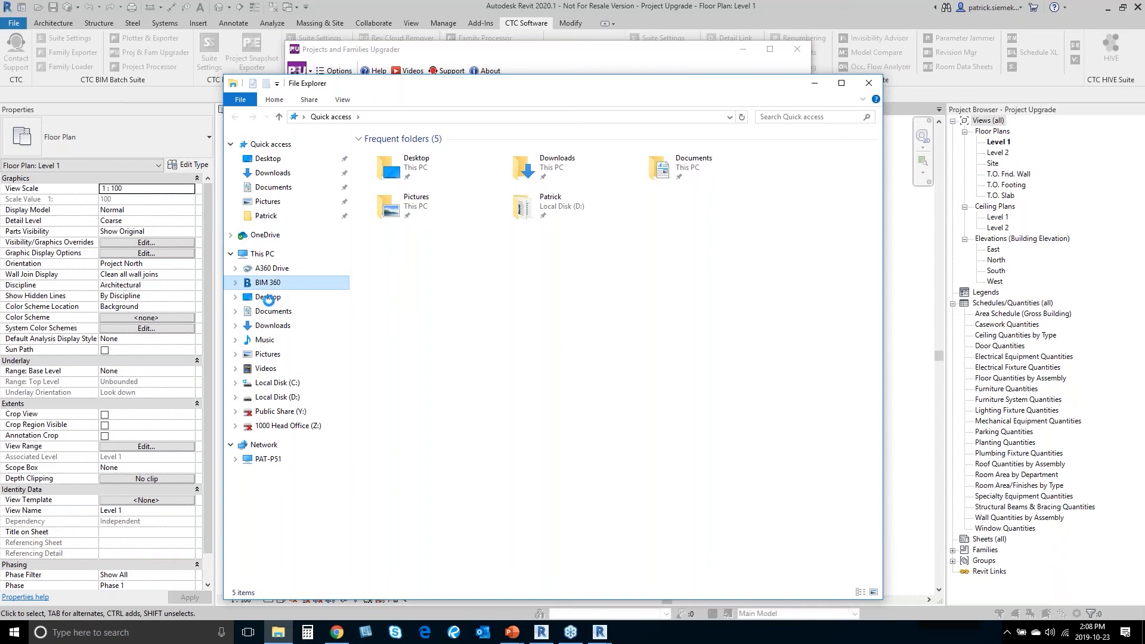
pyautogui.click(278, 301)
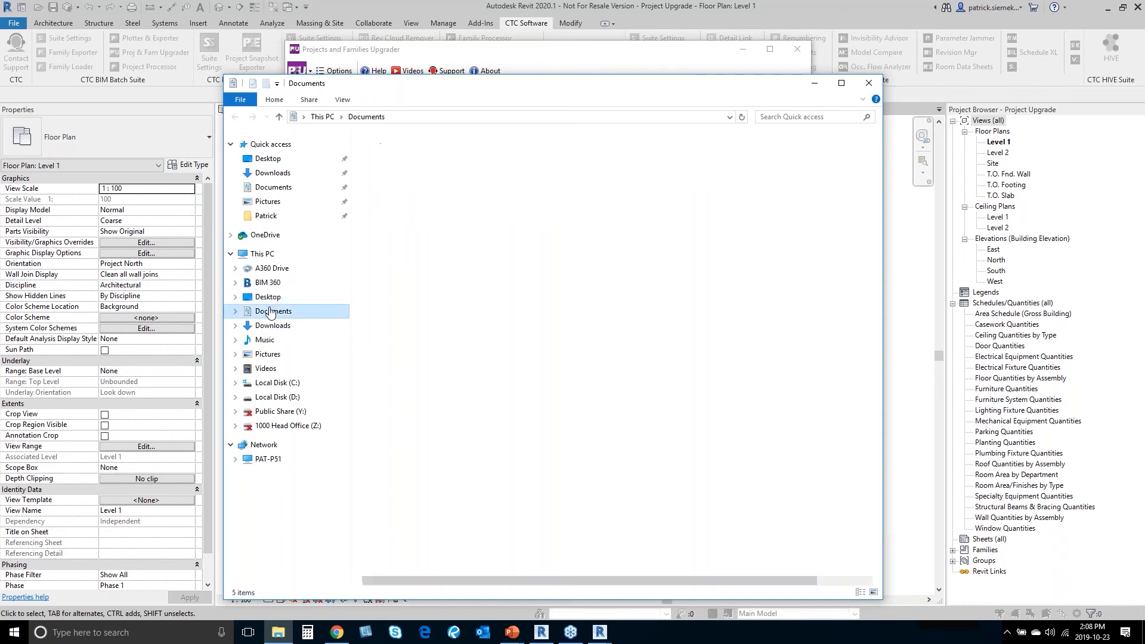
pyautogui.doubleClick(591, 150)
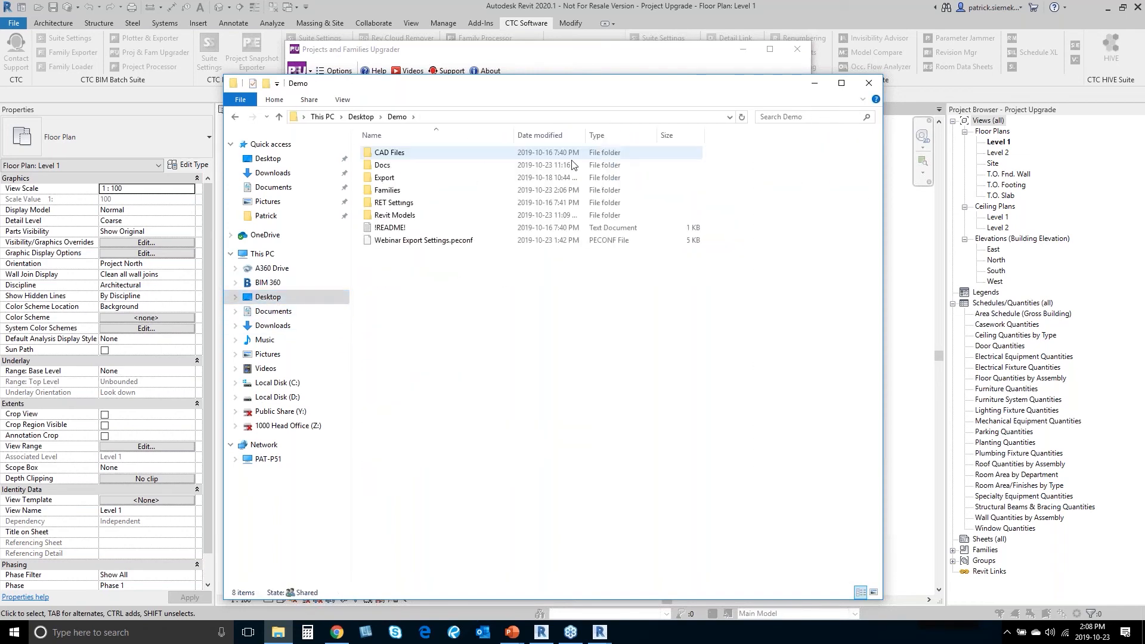
pyautogui.doubleClick(405, 190)
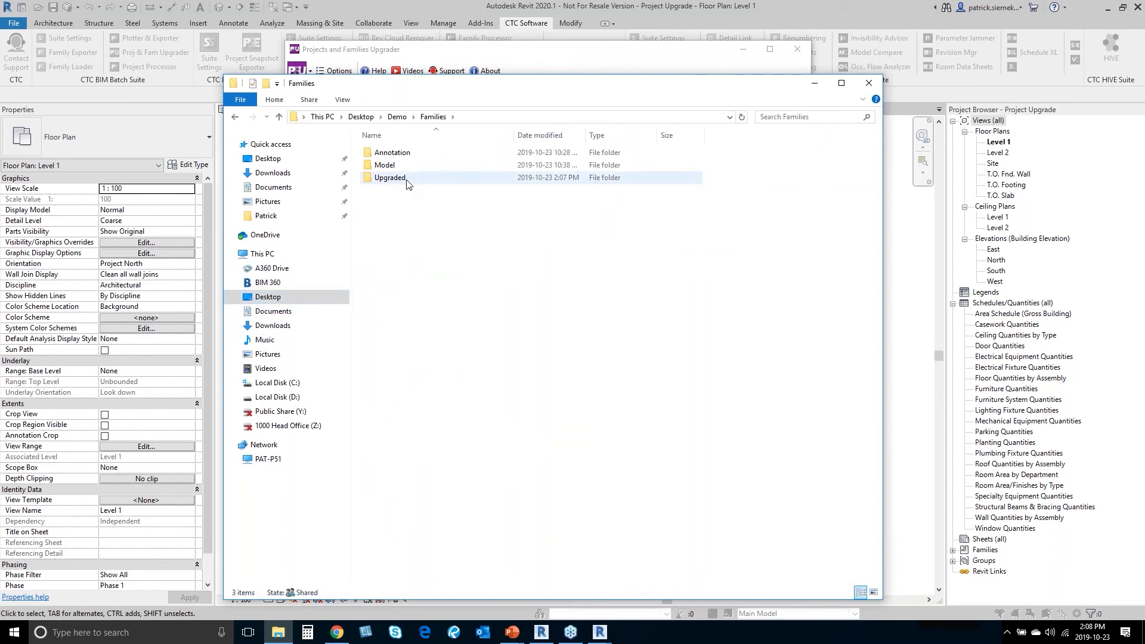
pyautogui.doubleClick(391, 178)
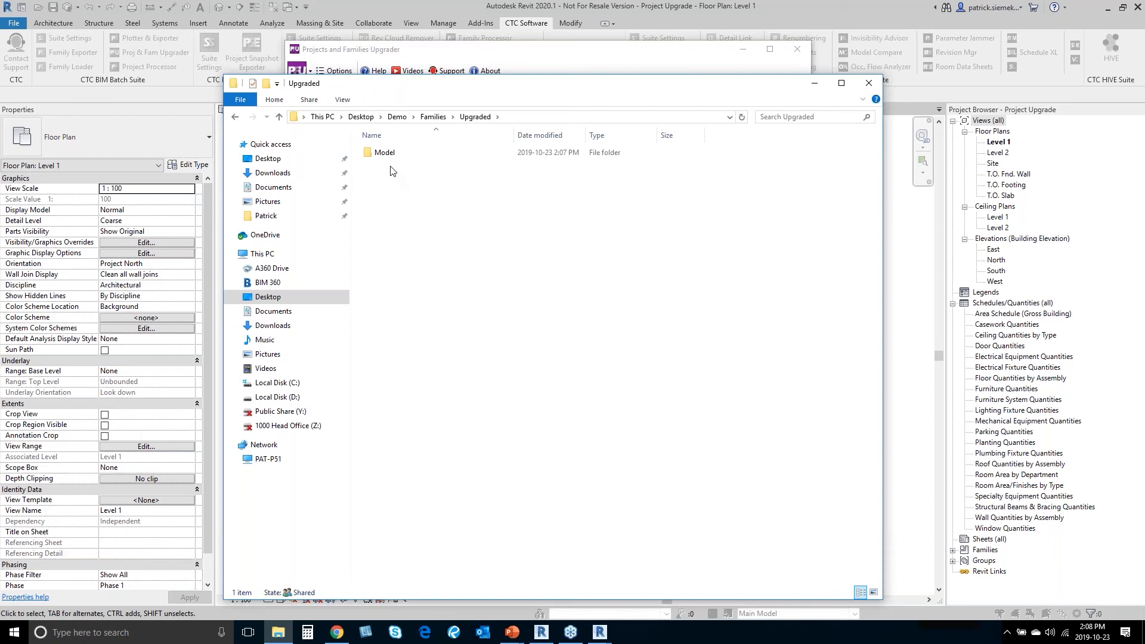
pyautogui.doubleClick(388, 158)
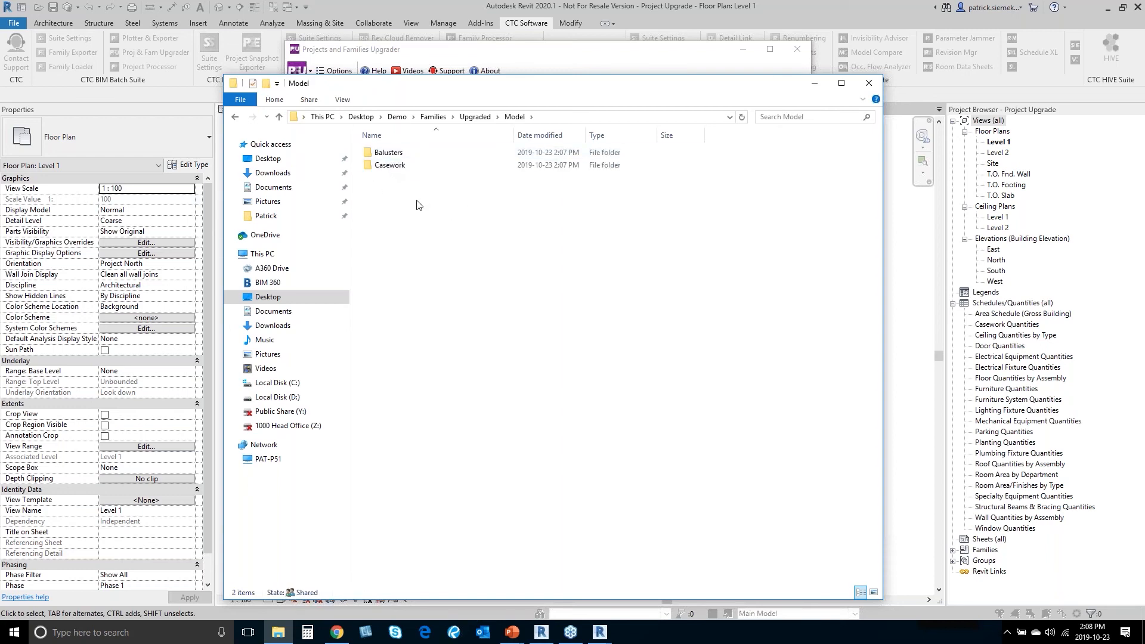
# Step: Check the two Base Cabinet files in Casework, then confirm the three HRail families in Balusters
pyautogui.doubleClick(387, 166)
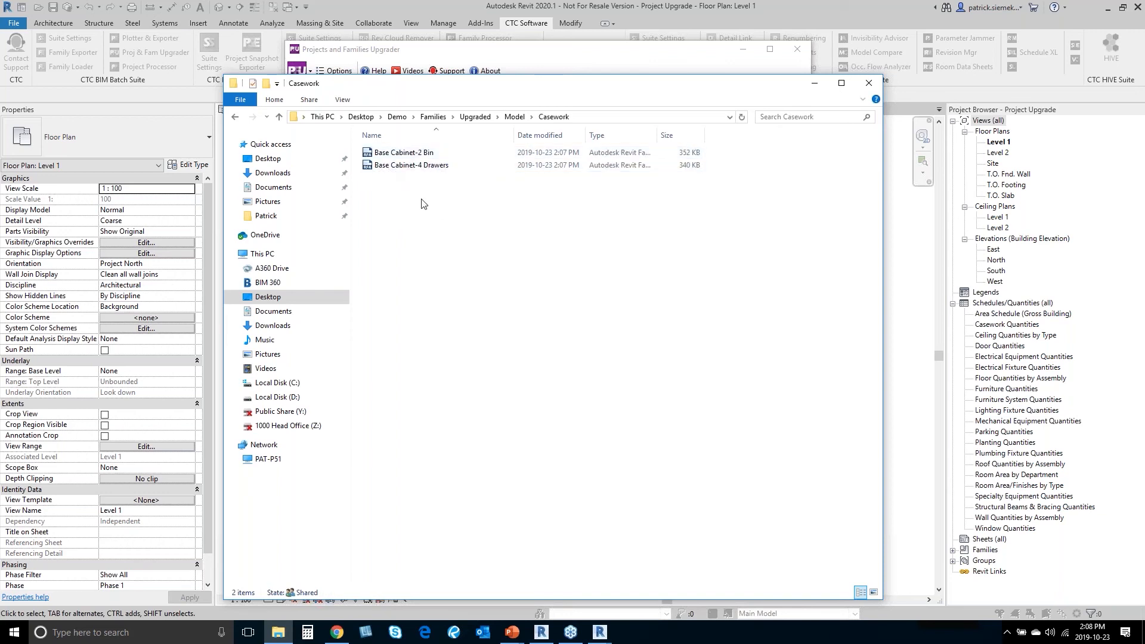
pyautogui.click(514, 117)
pyautogui.doubleClick(419, 154)
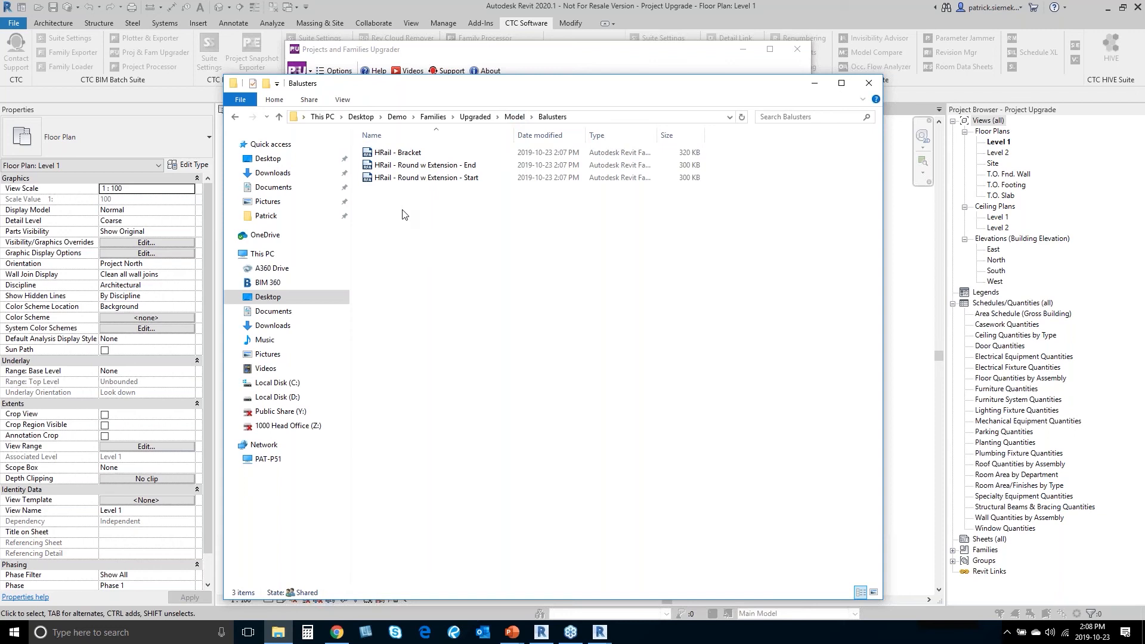
# Step: Bring the Projects and Families Upgrader forward, reposition it, and close it to reveal the Level 1 plan
pyautogui.click(604, 61)
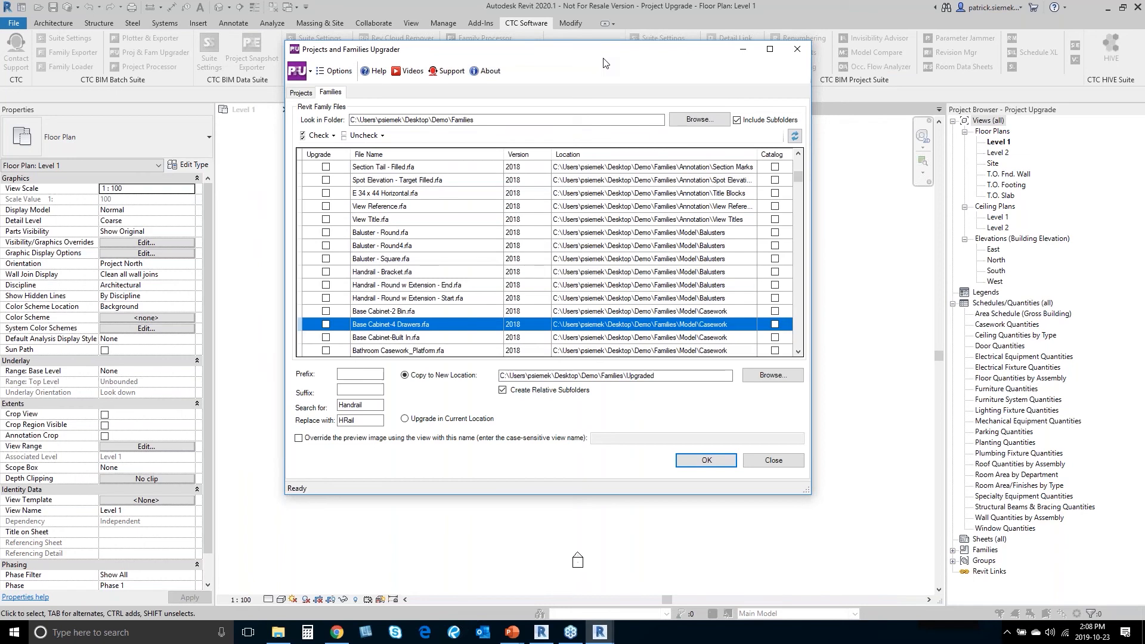
pyautogui.moveTo(604, 61); pyautogui.dragTo(585, 103)
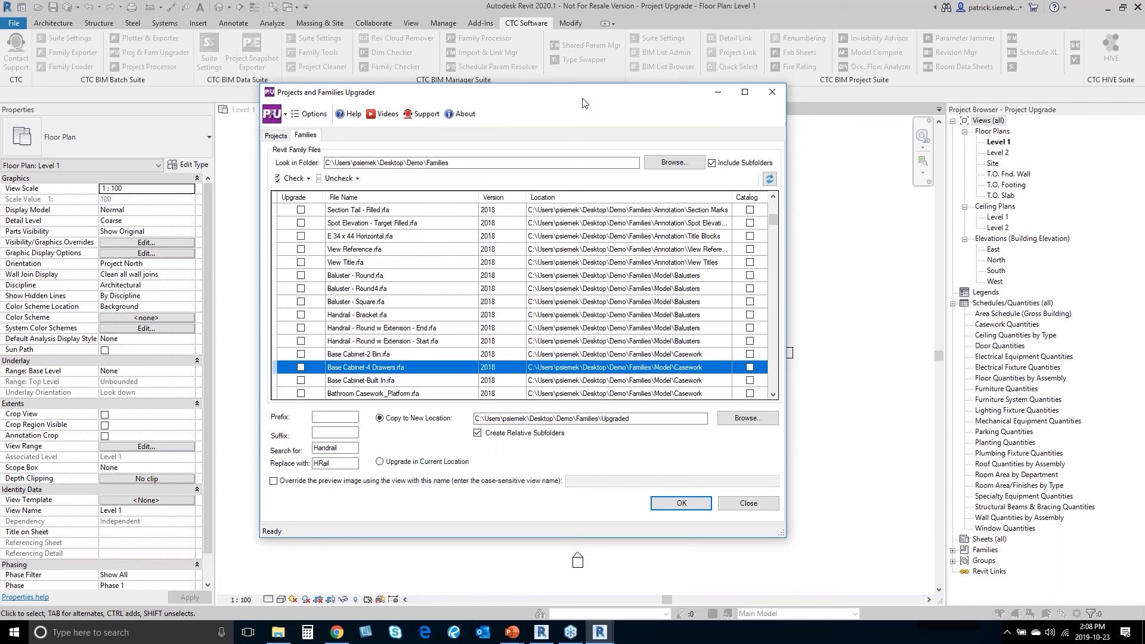
pyautogui.moveTo(582, 103); pyautogui.dragTo(652, 89)
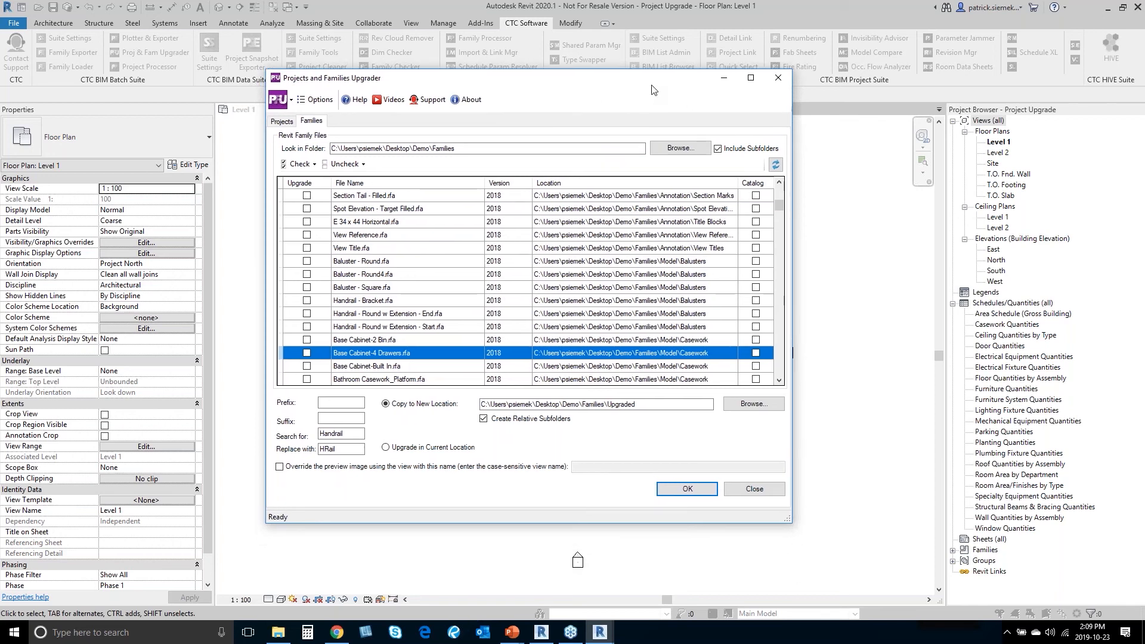
pyautogui.click(777, 78)
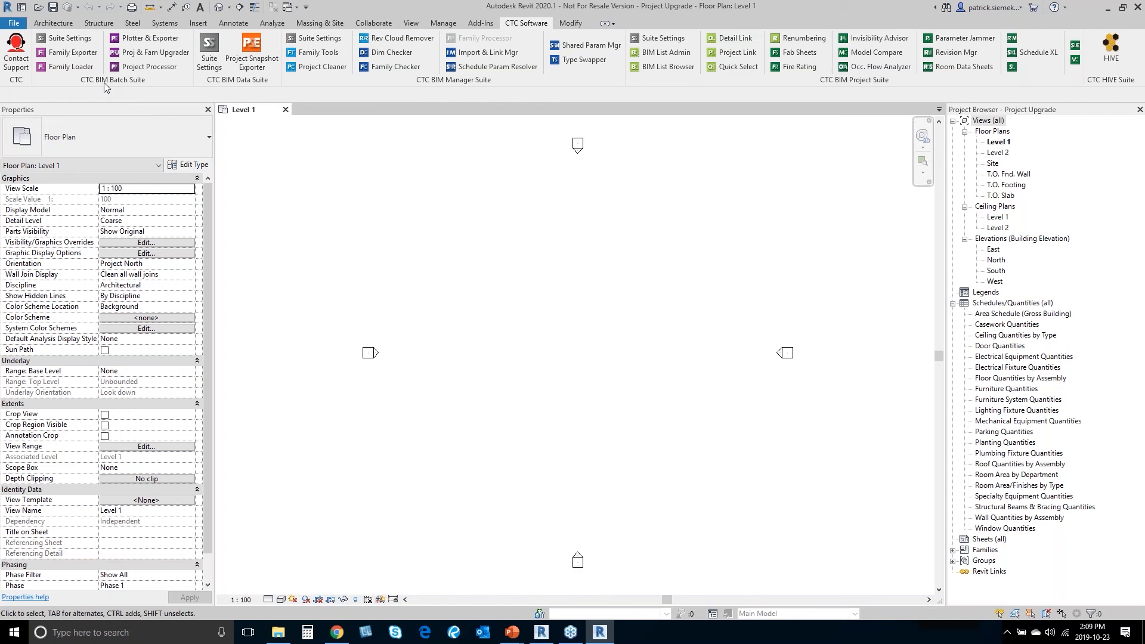
# Step: Switch back to the PowerPoint slide show and advance to the Thank you! slide
pyautogui.press('alt')
pyautogui.press('super+Tab')
pyautogui.click(906, 182)
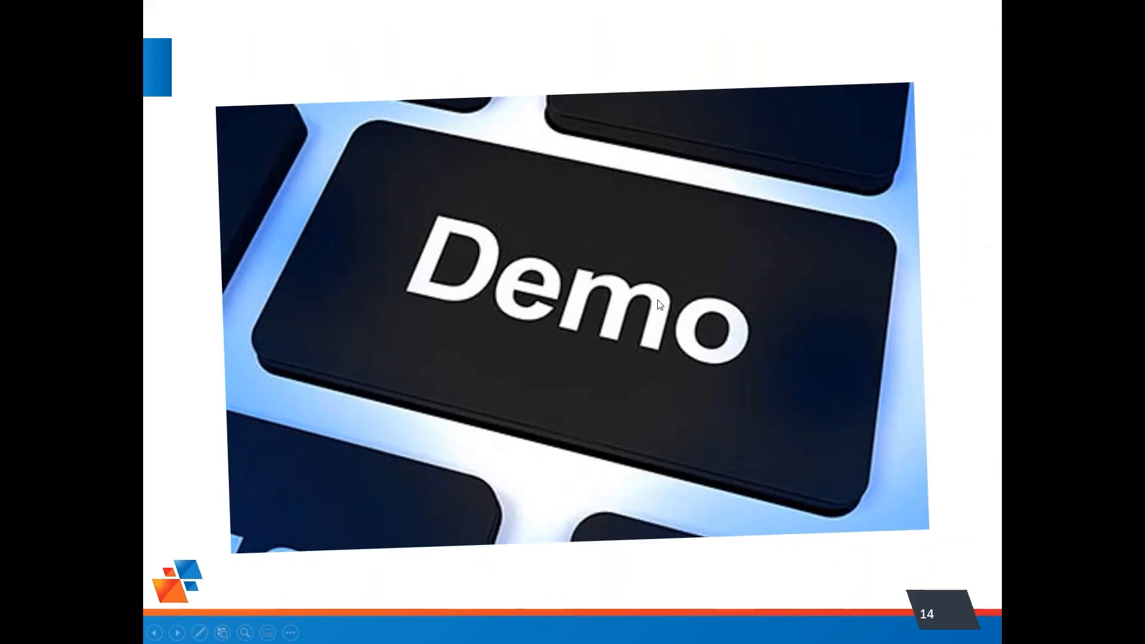
pyautogui.click(659, 303)
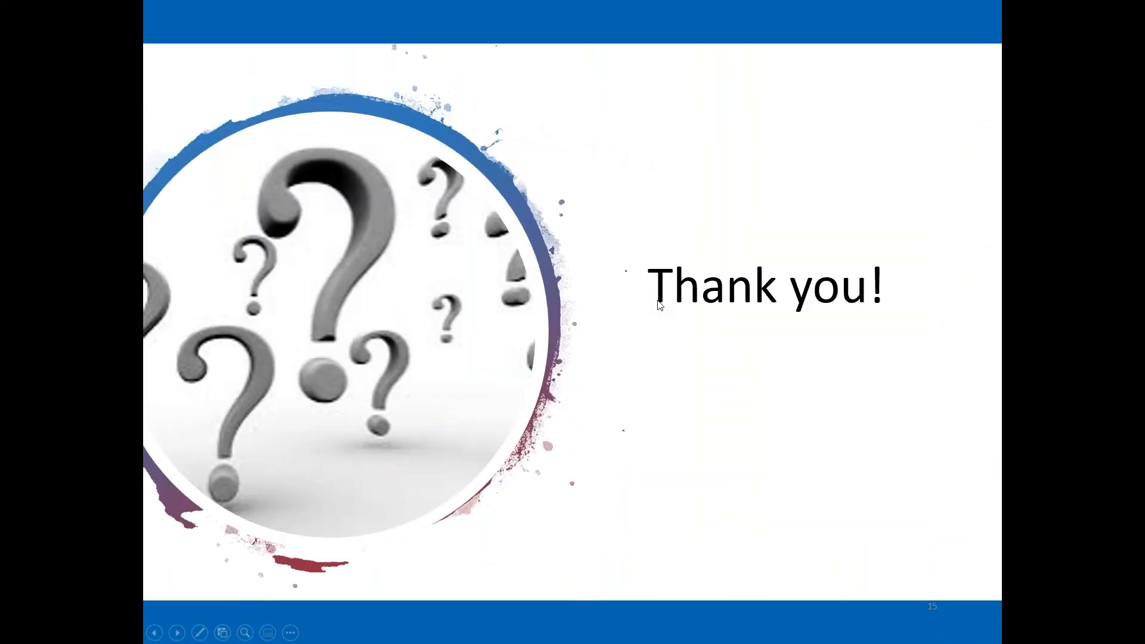